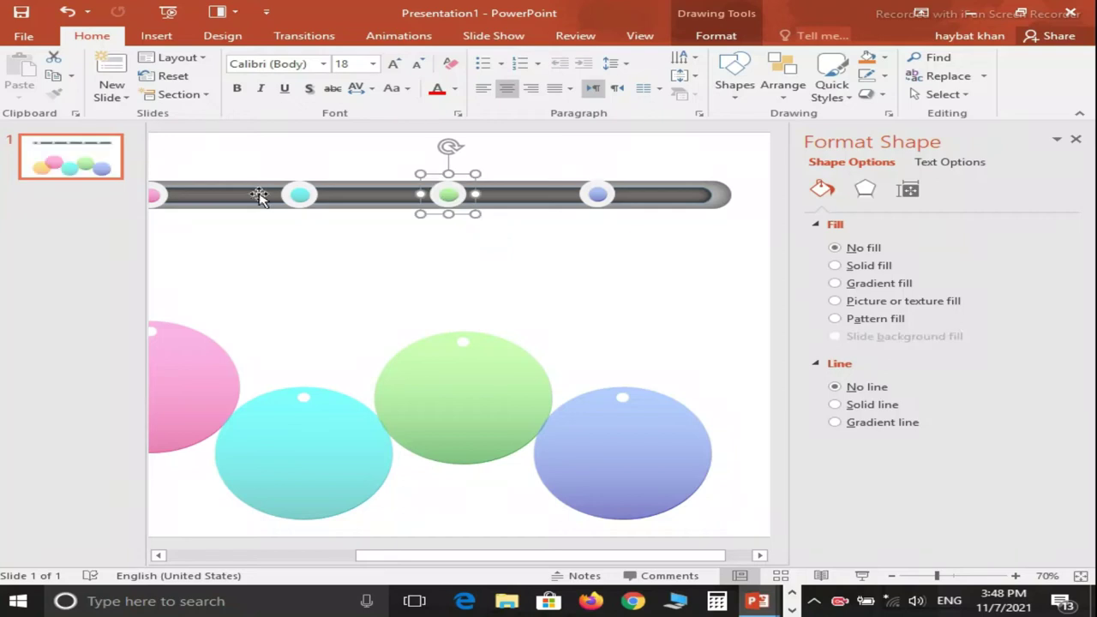
Shift the blue, green, cyan and pink bar dots for equal spacing, then zoom to 60%
left_click(314, 215)
left_click(305, 202)
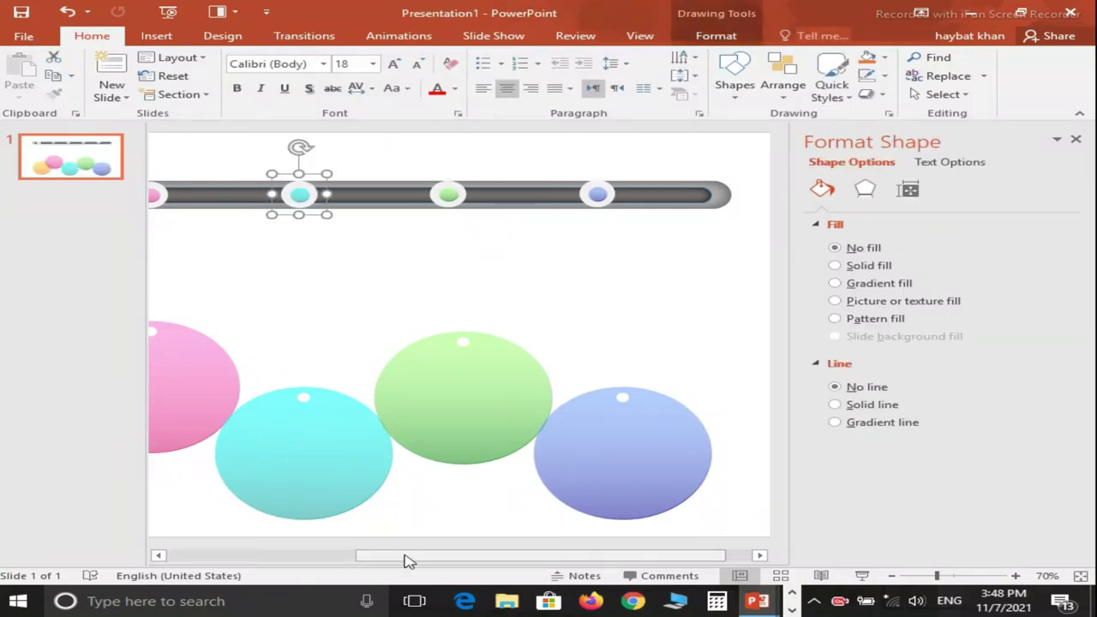
left_click_drag(361, 560, 357, 560)
left_click_drag(197, 158, 270, 238)
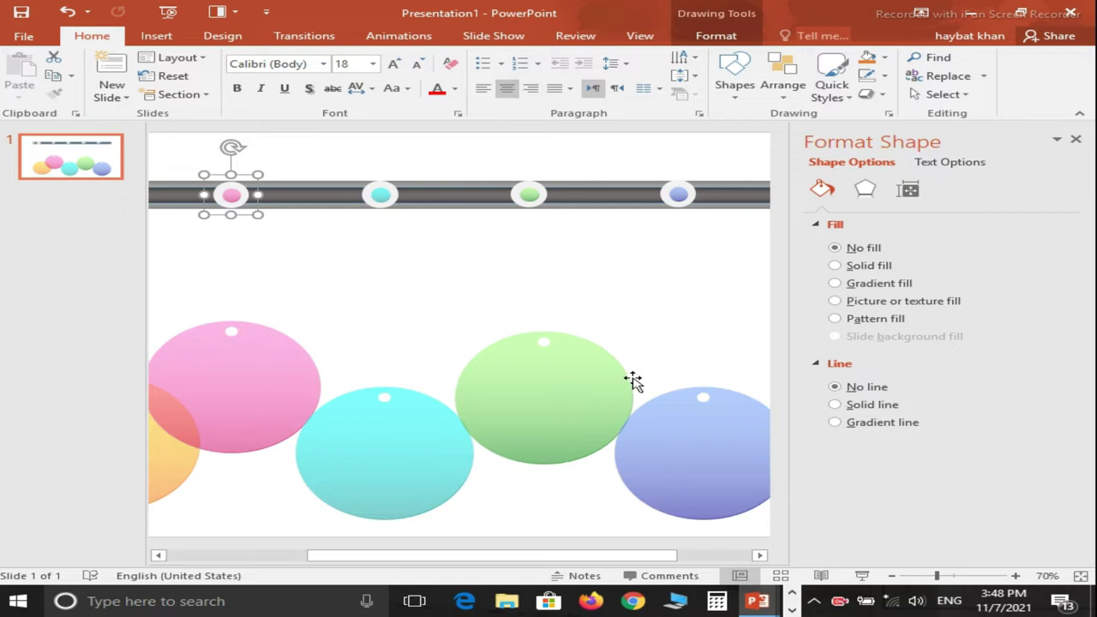
left_click_drag(678, 194, 696, 192)
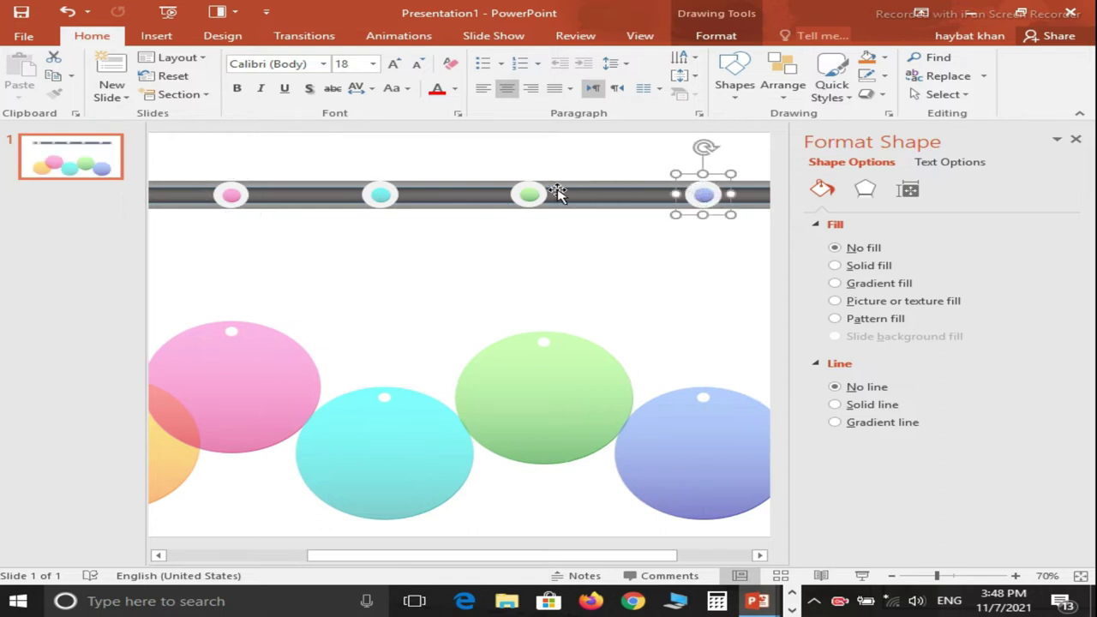
left_click_drag(528, 196, 543, 194)
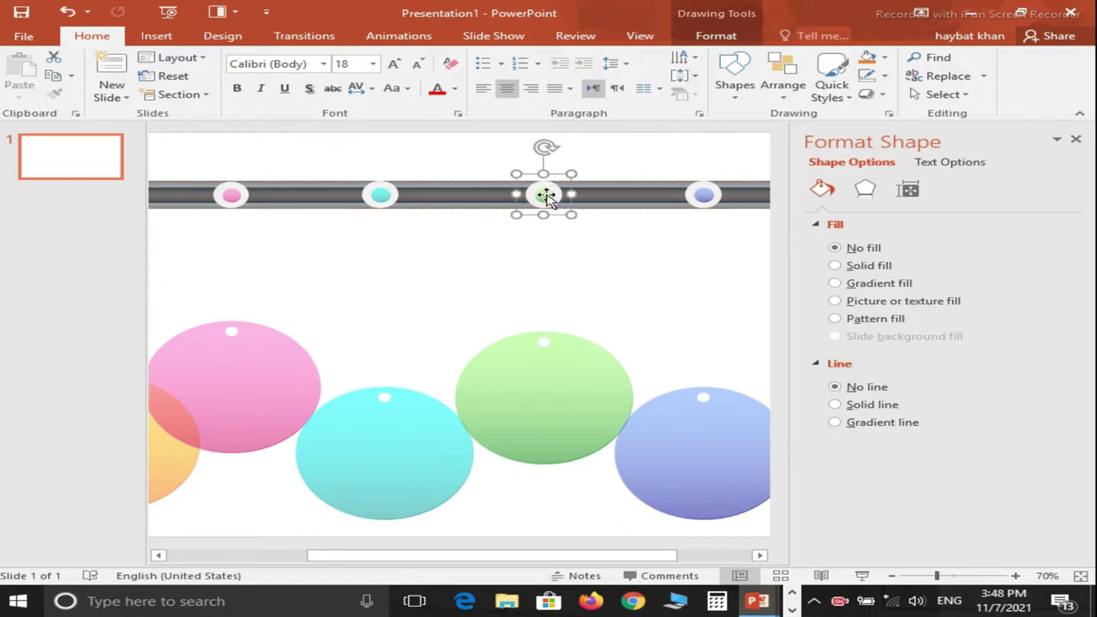
left_click_drag(379, 196, 384, 195)
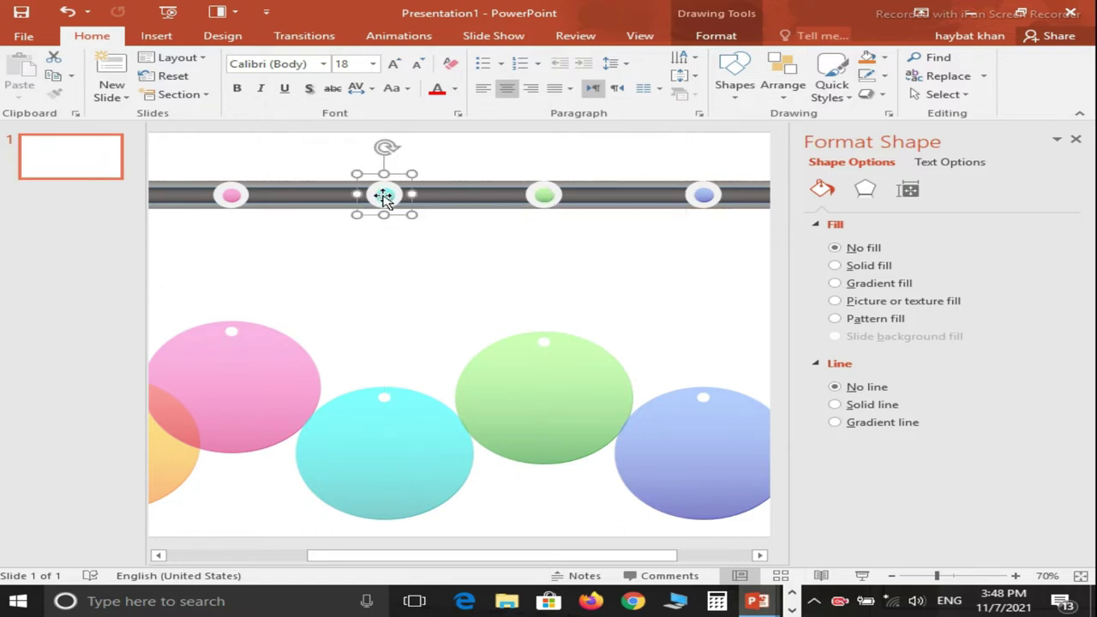
left_click_drag(231, 198, 231, 194)
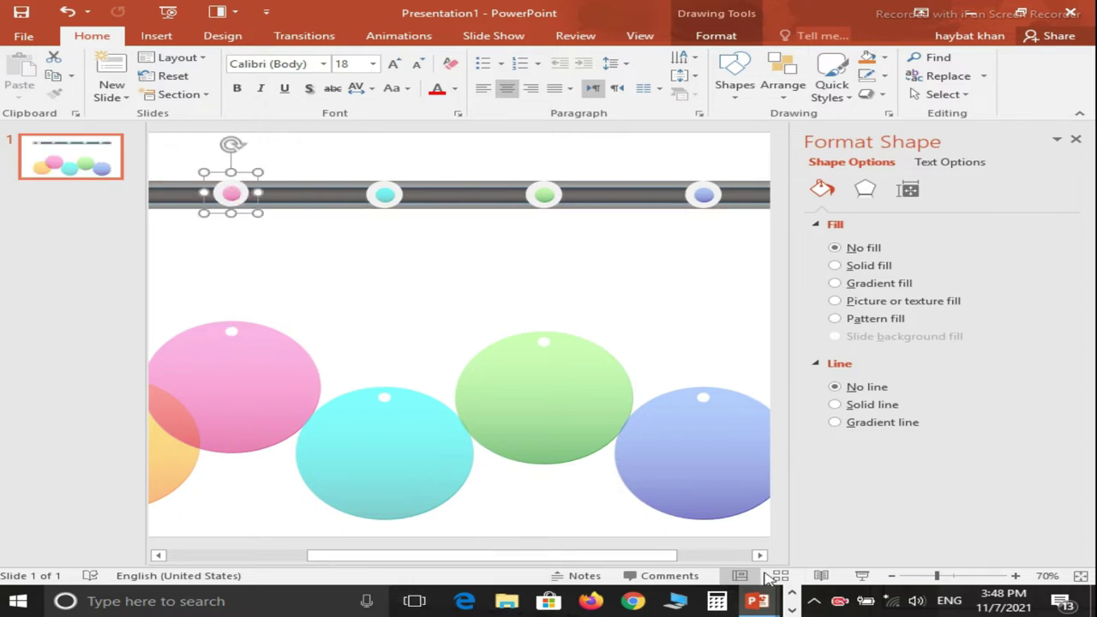
left_click(893, 577)
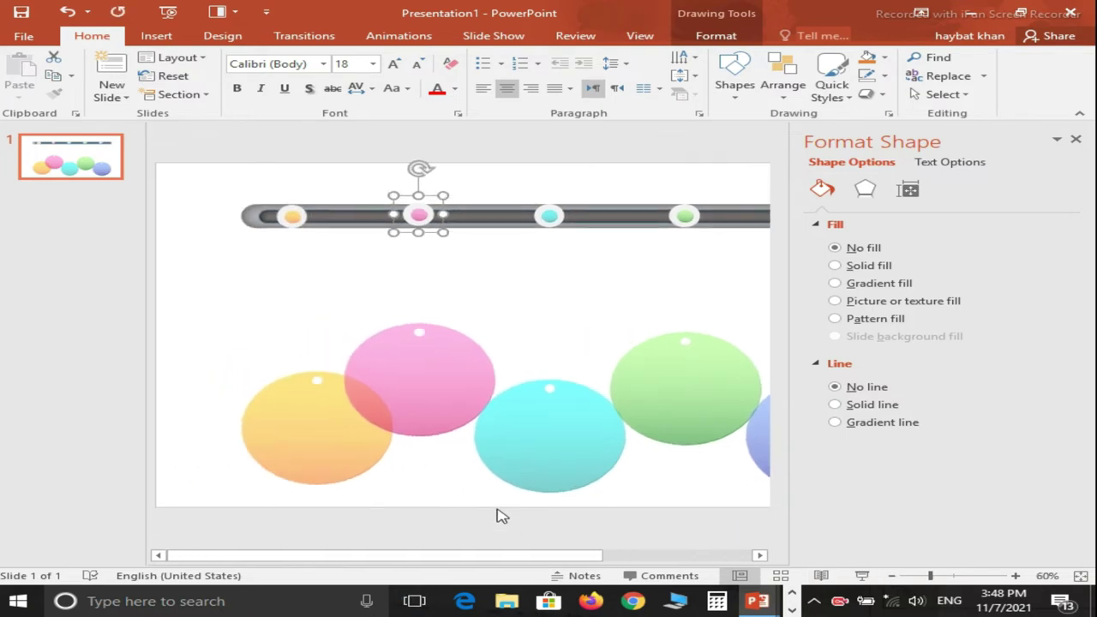
Move the yellow circle slightly left and draw a straight line from the yellow bar dot down to it
left_click(454, 281)
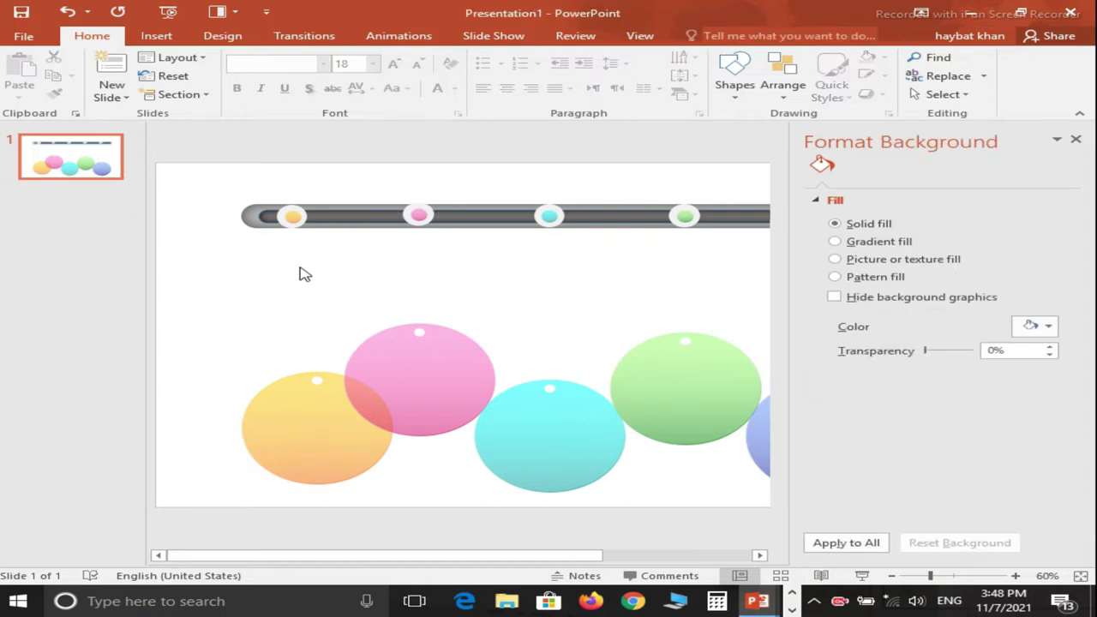
left_click_drag(321, 408, 301, 411)
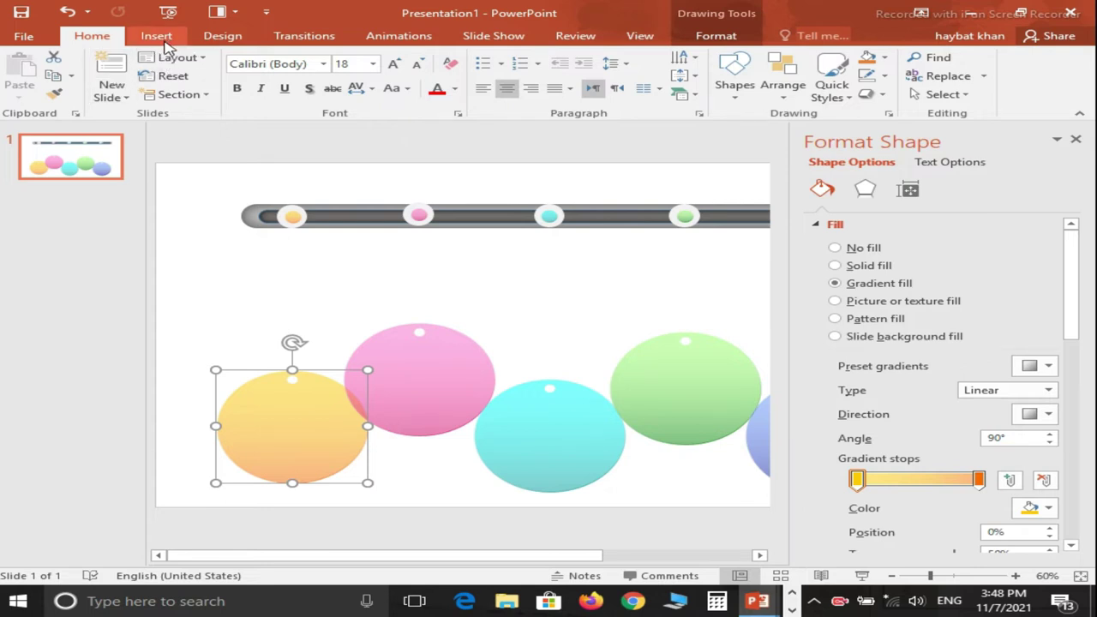
left_click(163, 40)
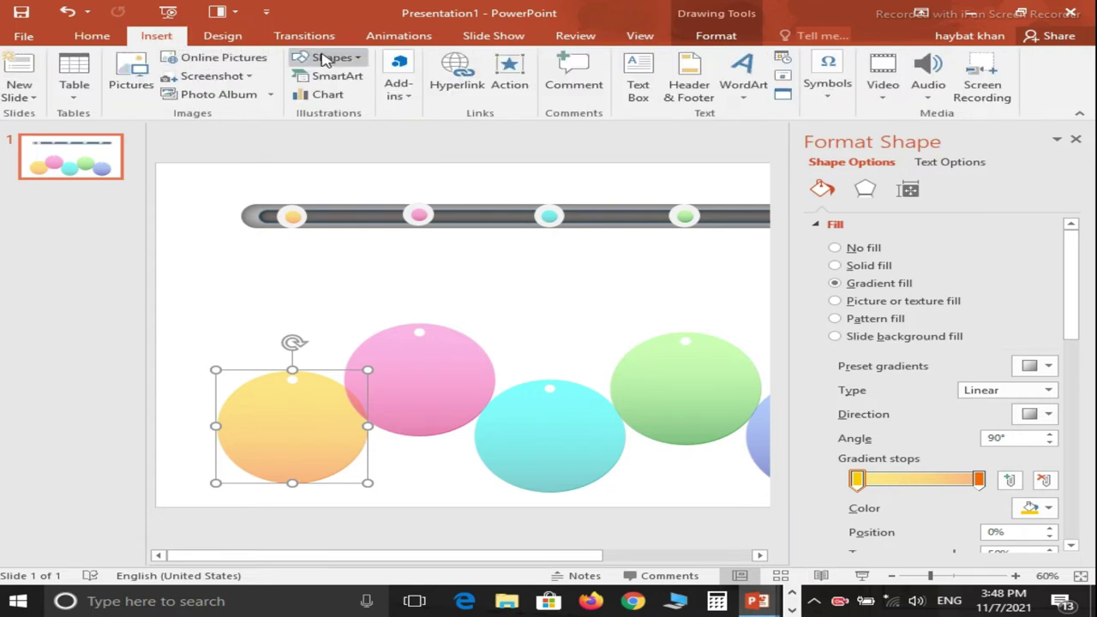
left_click(326, 57)
left_click(324, 95)
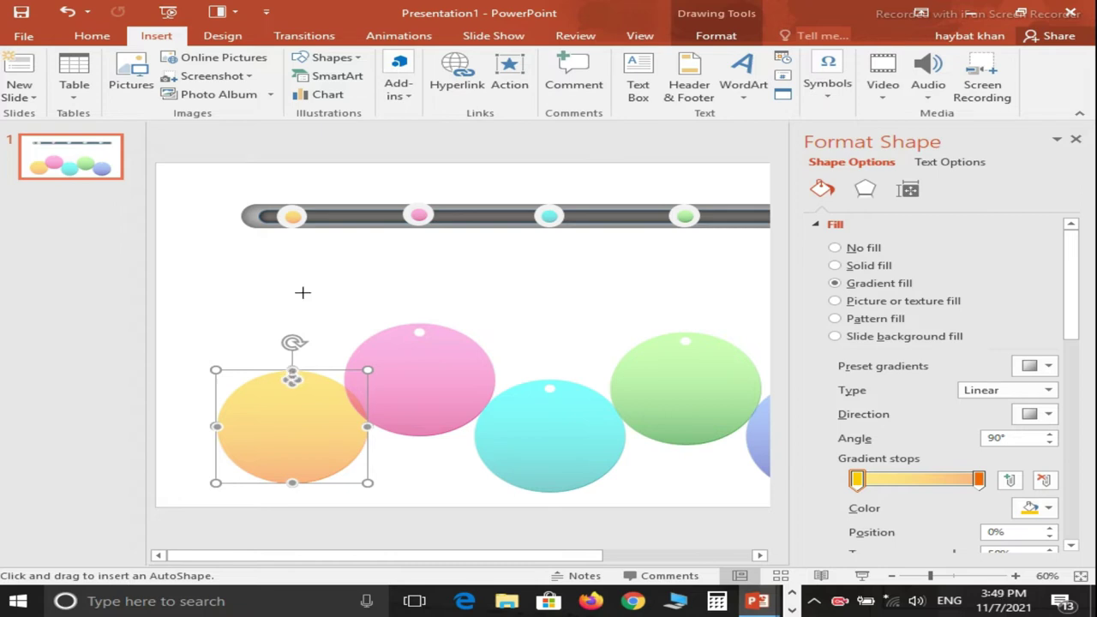
left_click_drag(291, 216, 297, 371)
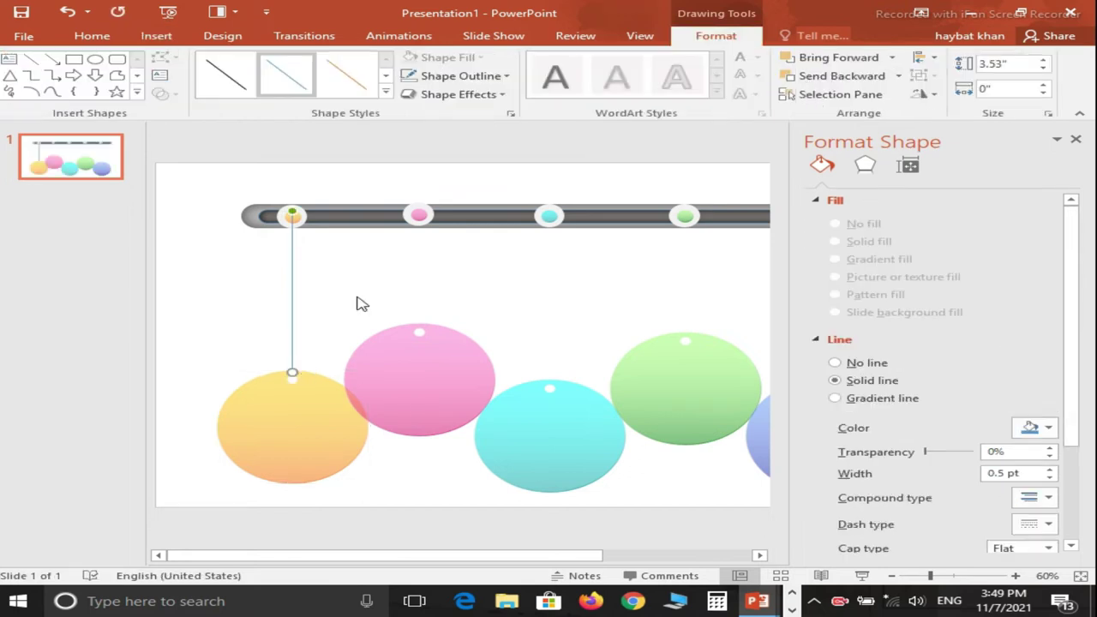
Send the hanging line to the back and give it a black line style
left_click(899, 76)
left_click(852, 117)
left_click(221, 77)
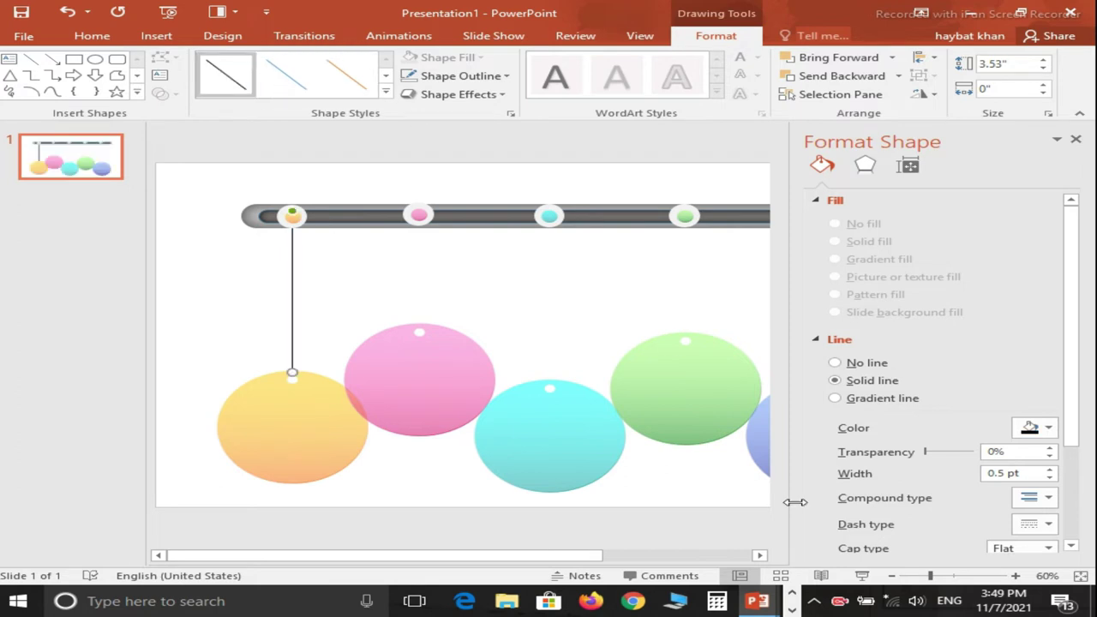
Apply a thicker black line style and set the line weight to 2¼ pt
left_click(1016, 576)
left_click(1015, 576)
left_click(1015, 576)
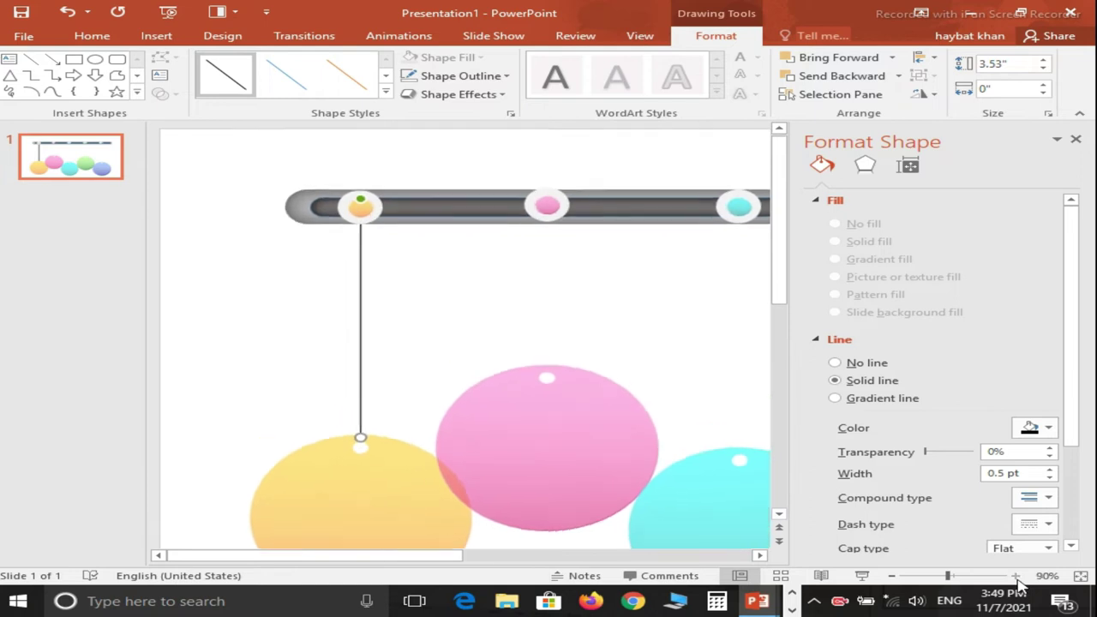
left_click(1015, 576)
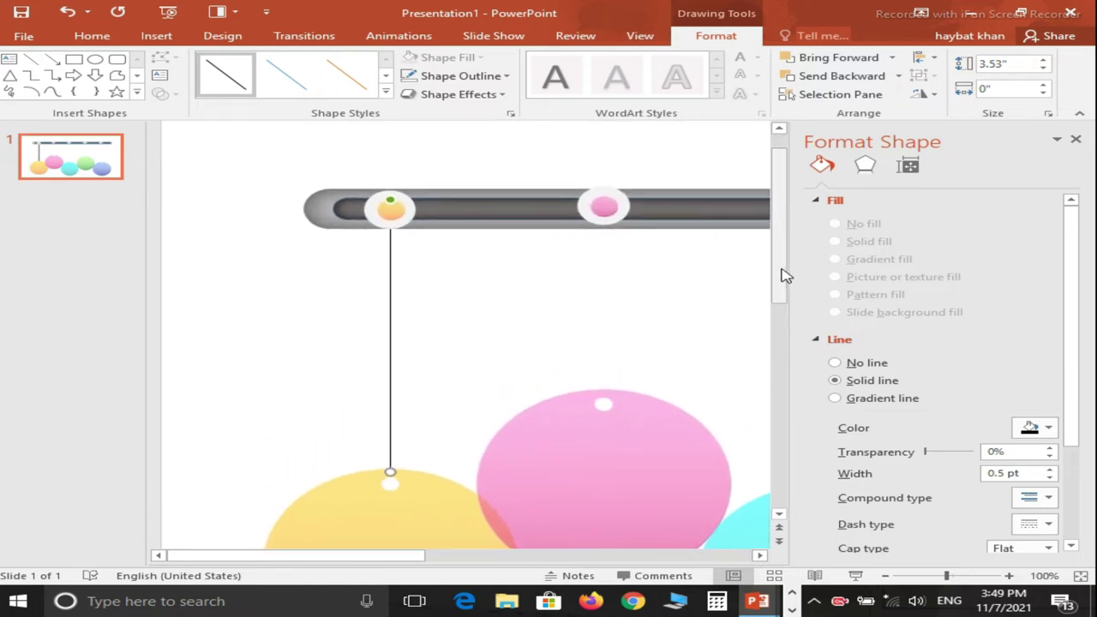
left_click_drag(782, 271, 781, 273)
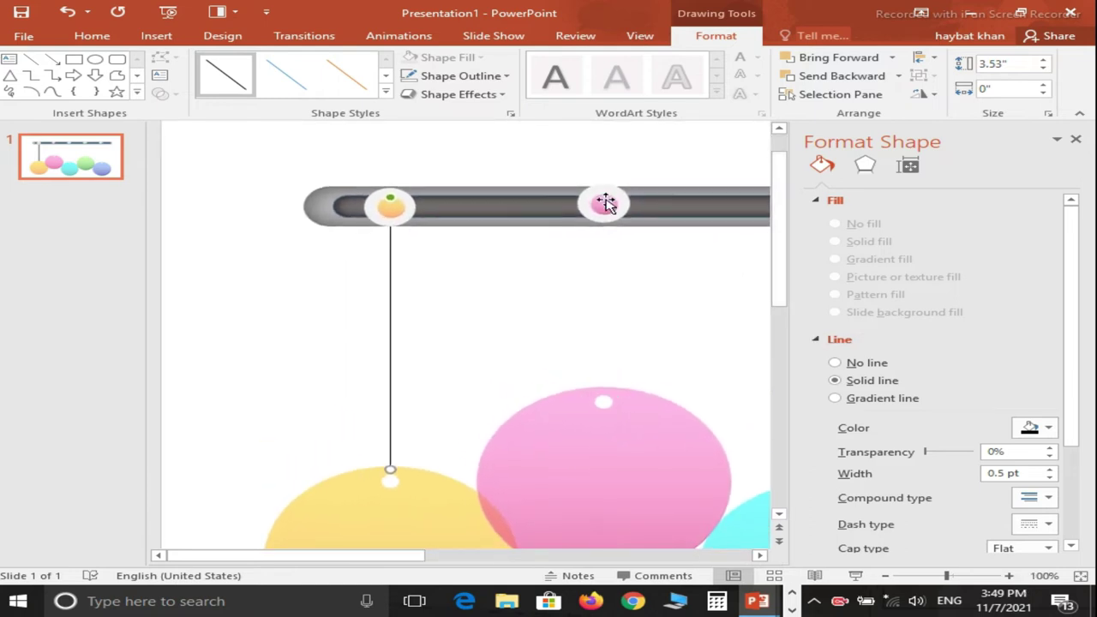
left_click(386, 94)
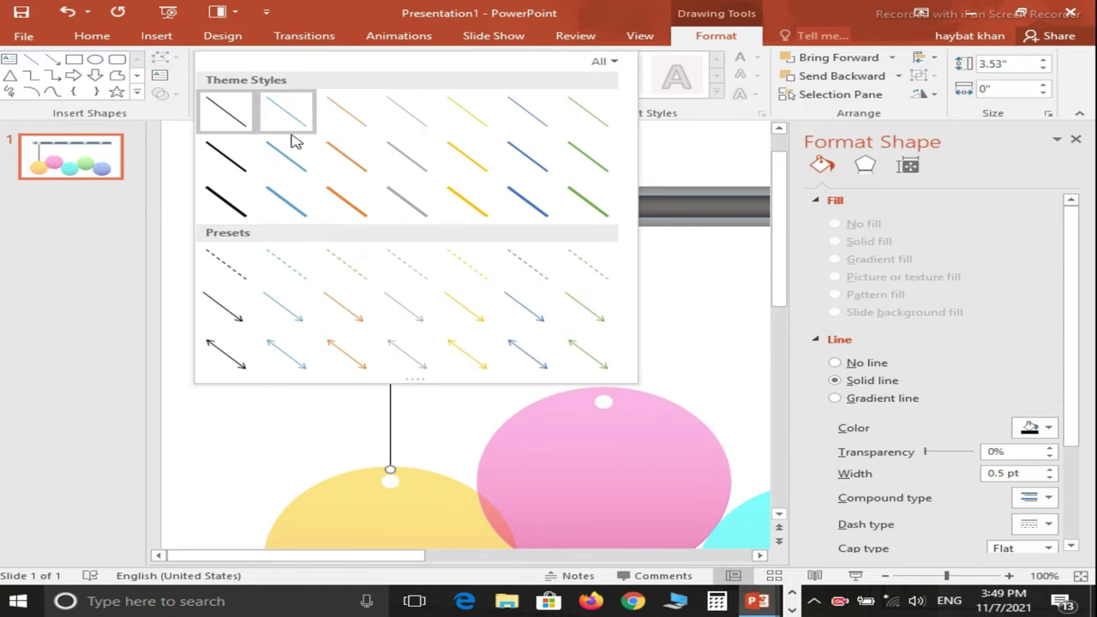
left_click(223, 202)
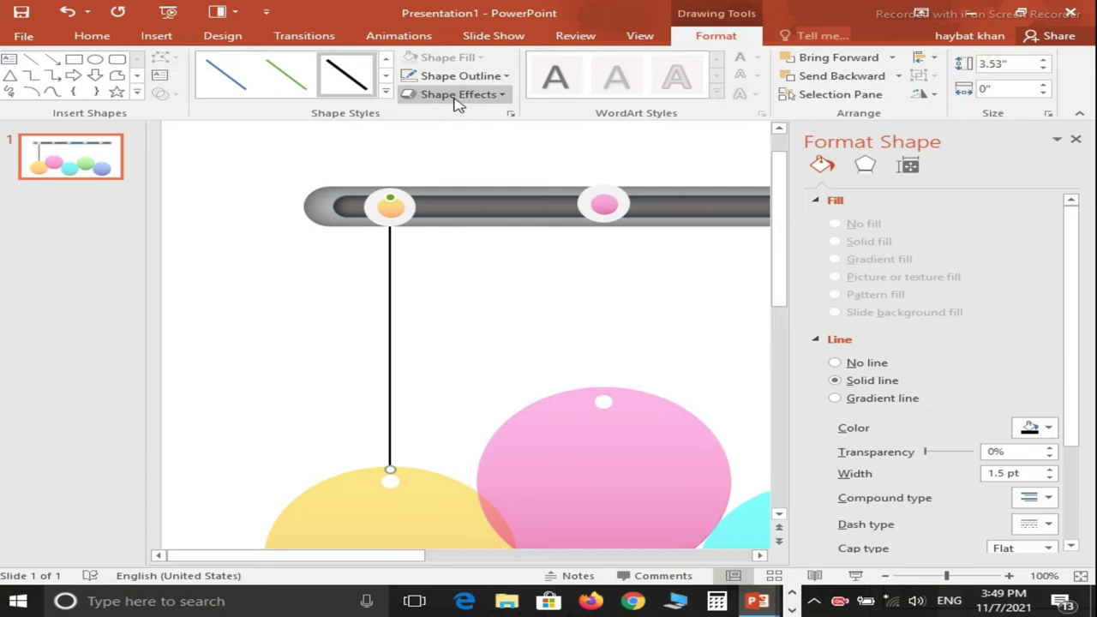
left_click(437, 77)
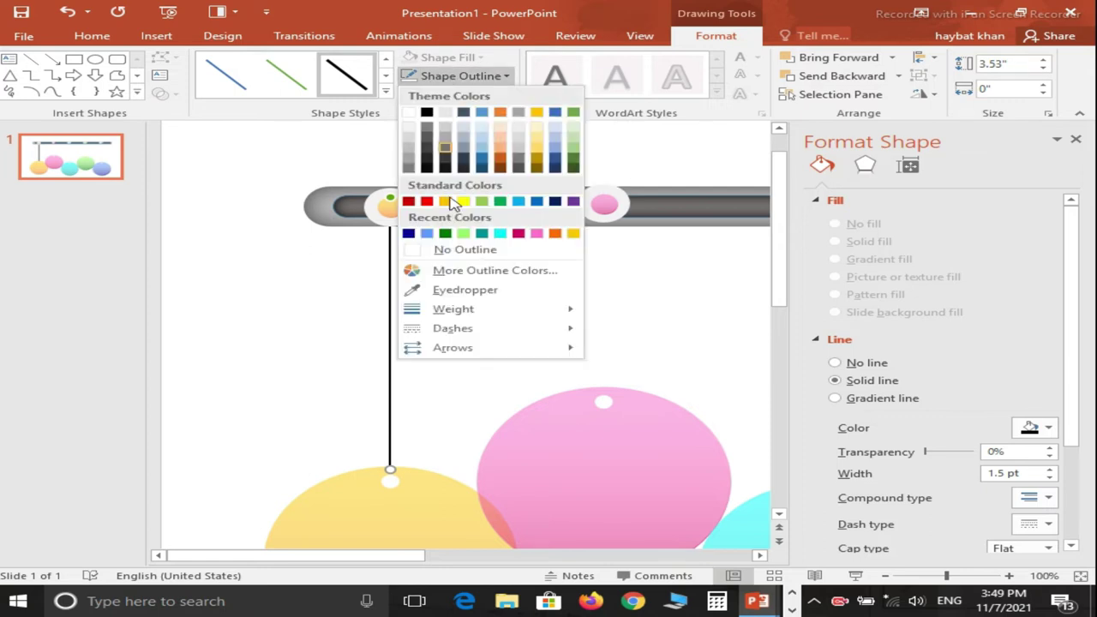
mouse_move(452, 309)
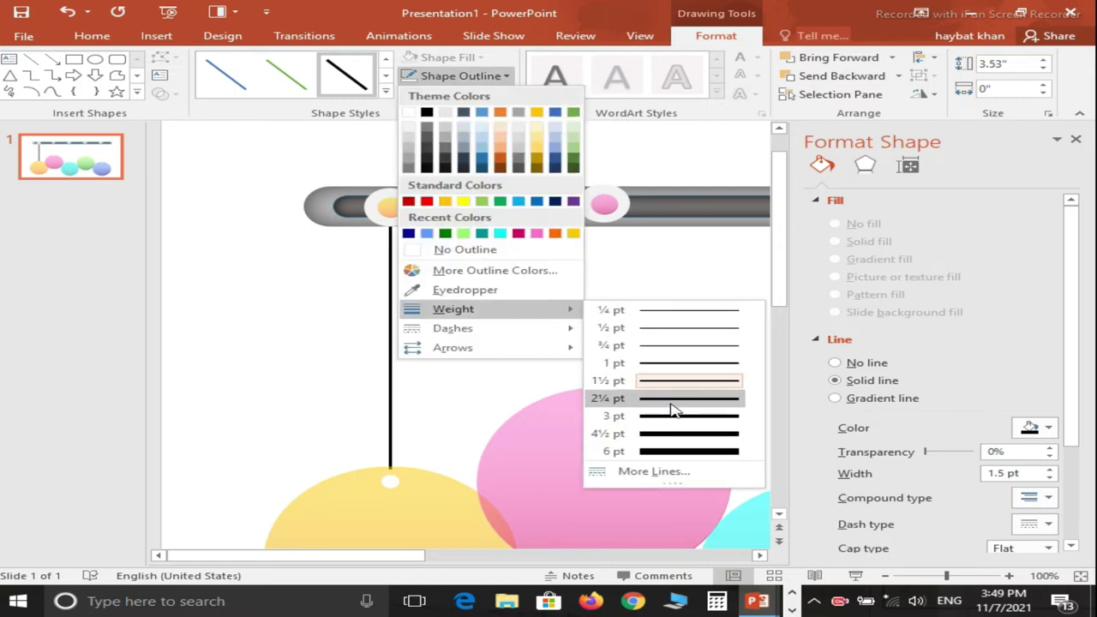
left_click(675, 406)
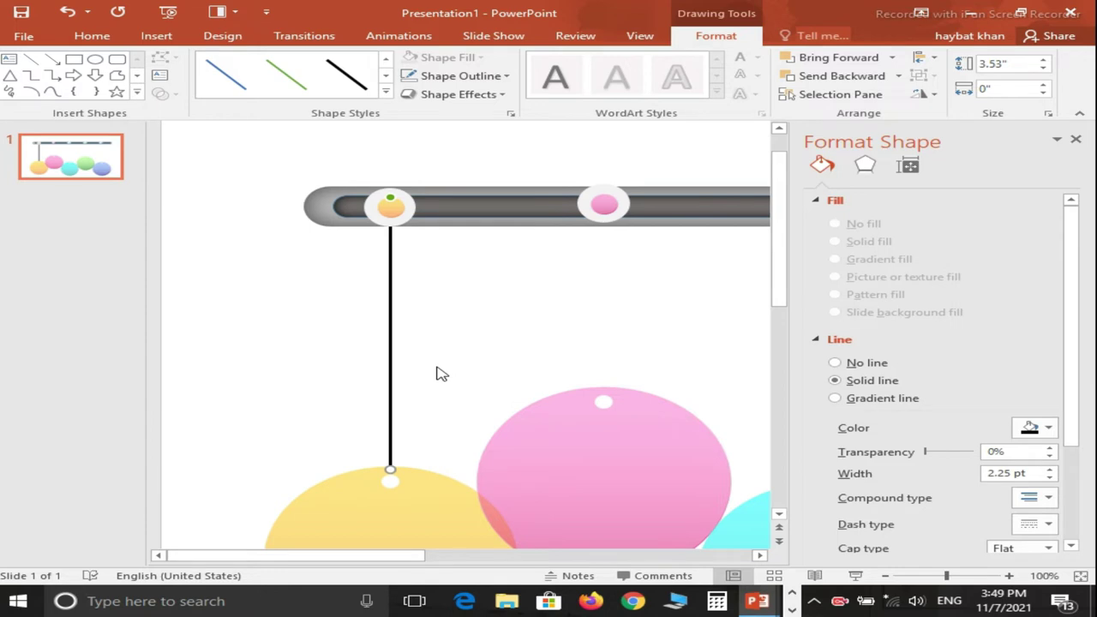
left_click(437, 374)
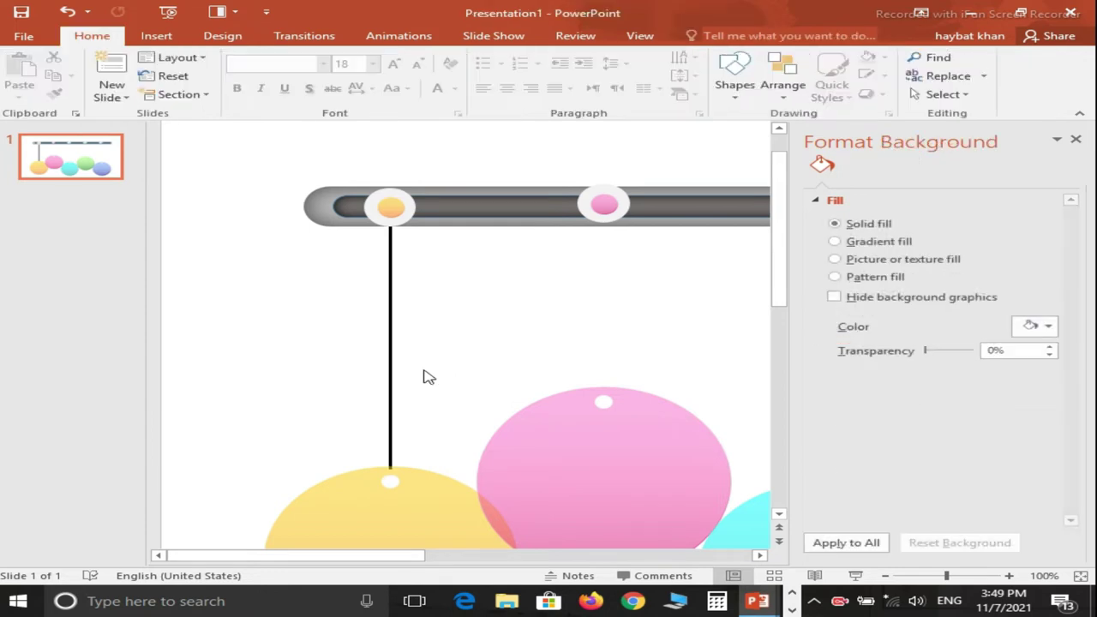
Draw a small arc hook beside the hanging line
left_click(175, 42)
left_click(326, 57)
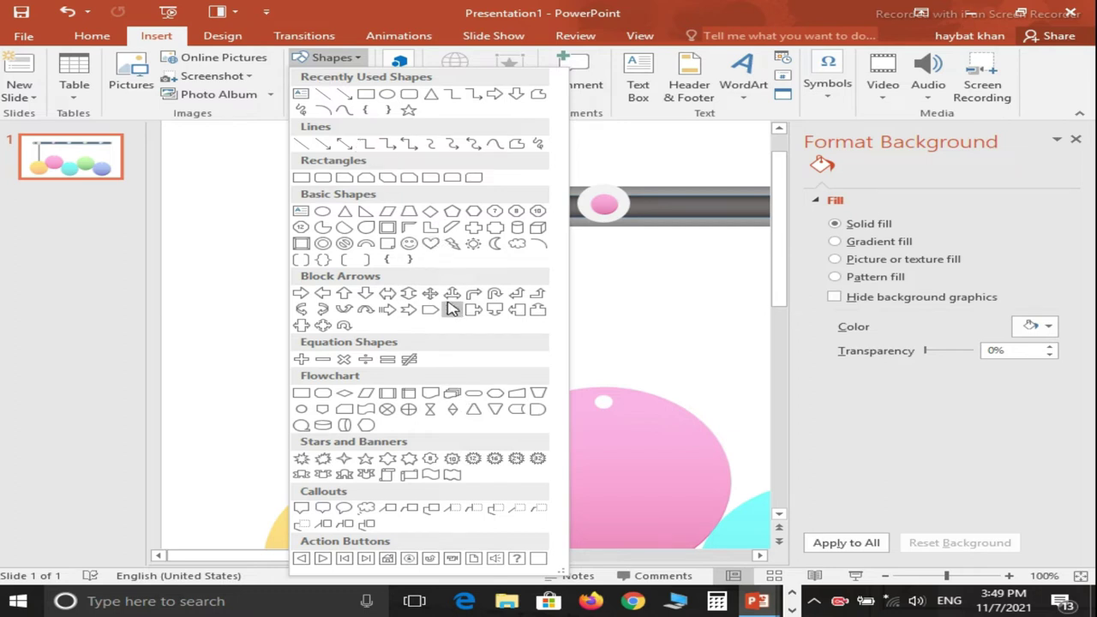
left_click(495, 144)
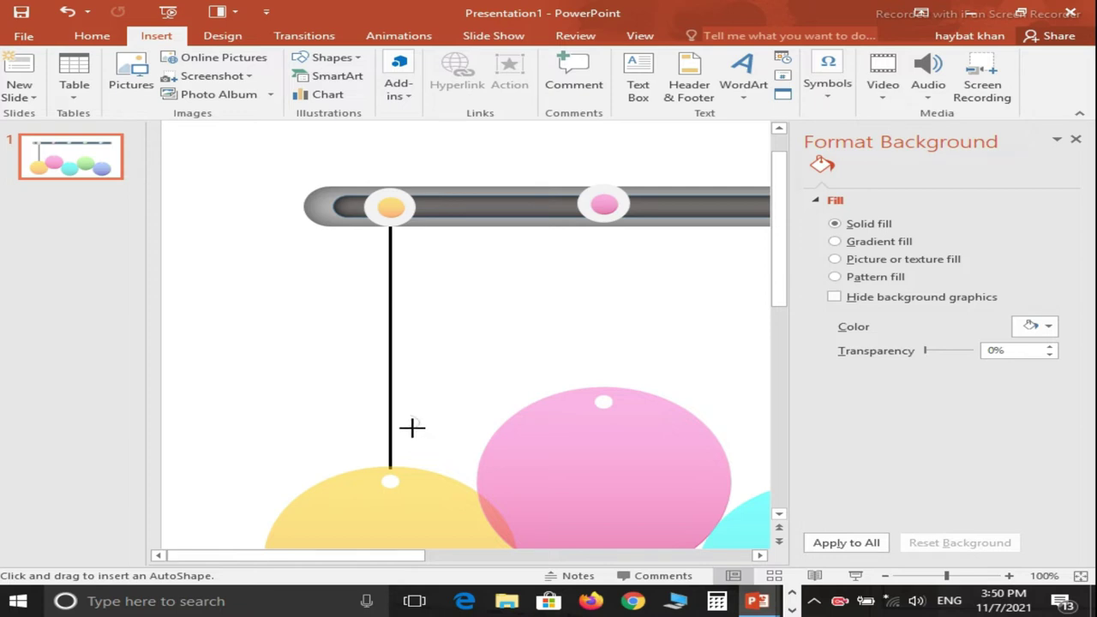
left_click_drag(411, 428, 414, 420)
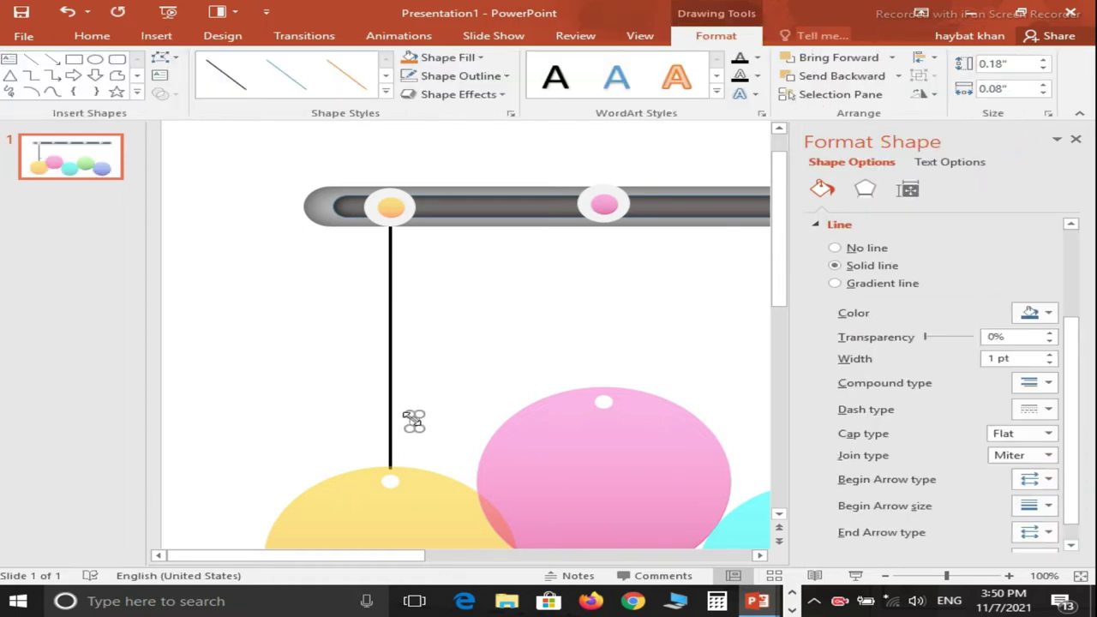
left_click_drag(414, 420, 414, 402)
Make the hook a black 2¼ pt outline and move it to the bottom of the line
left_click(426, 77)
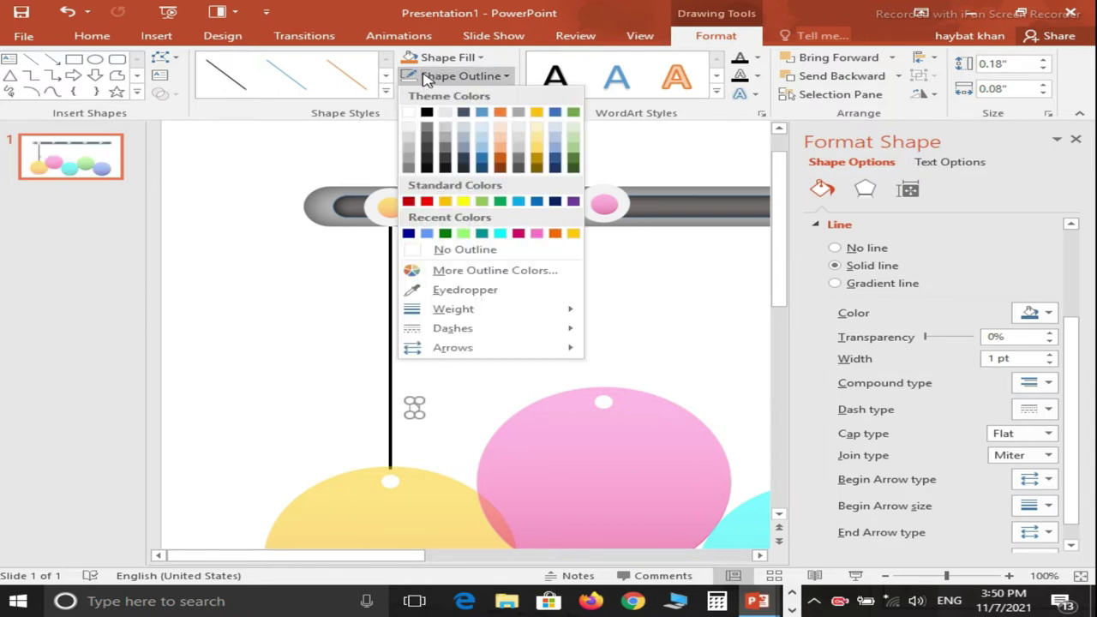
mouse_move(453, 309)
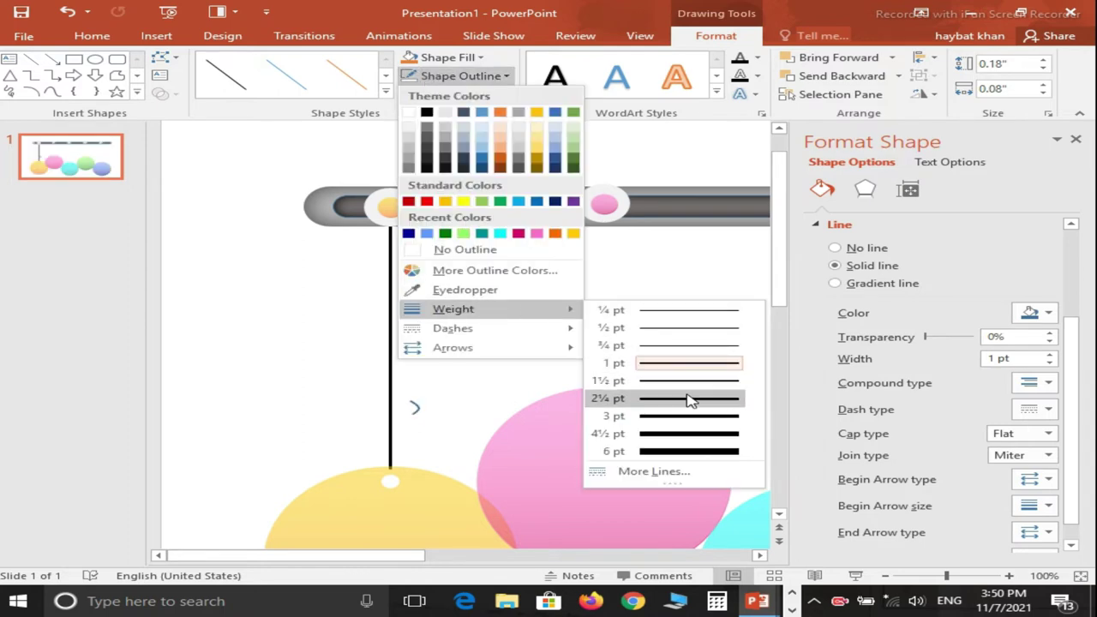
left_click(690, 399)
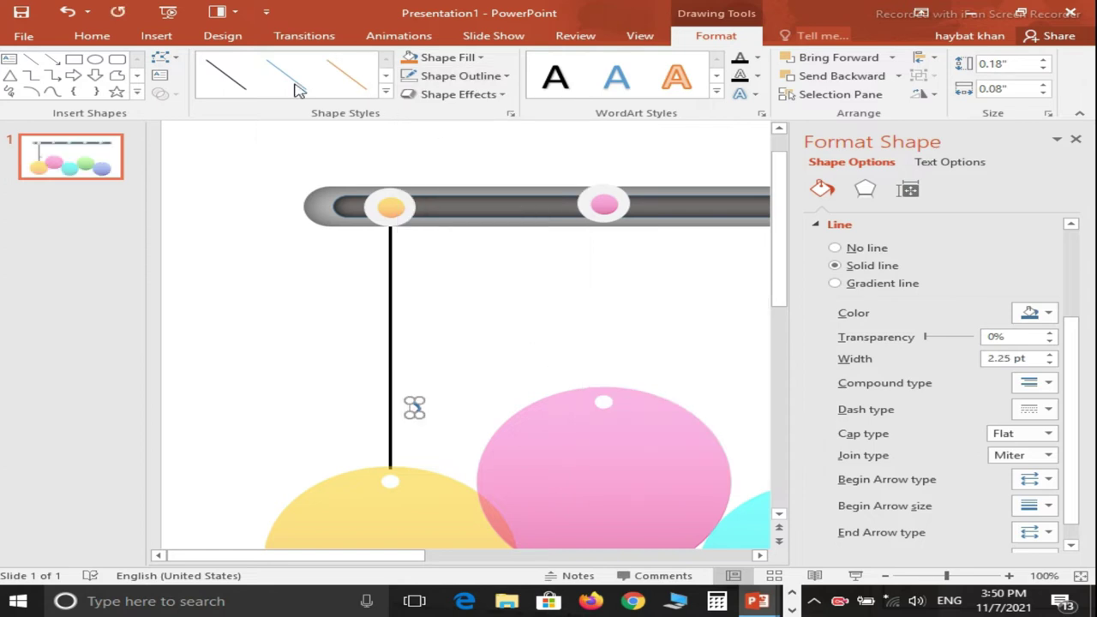
left_click(457, 86)
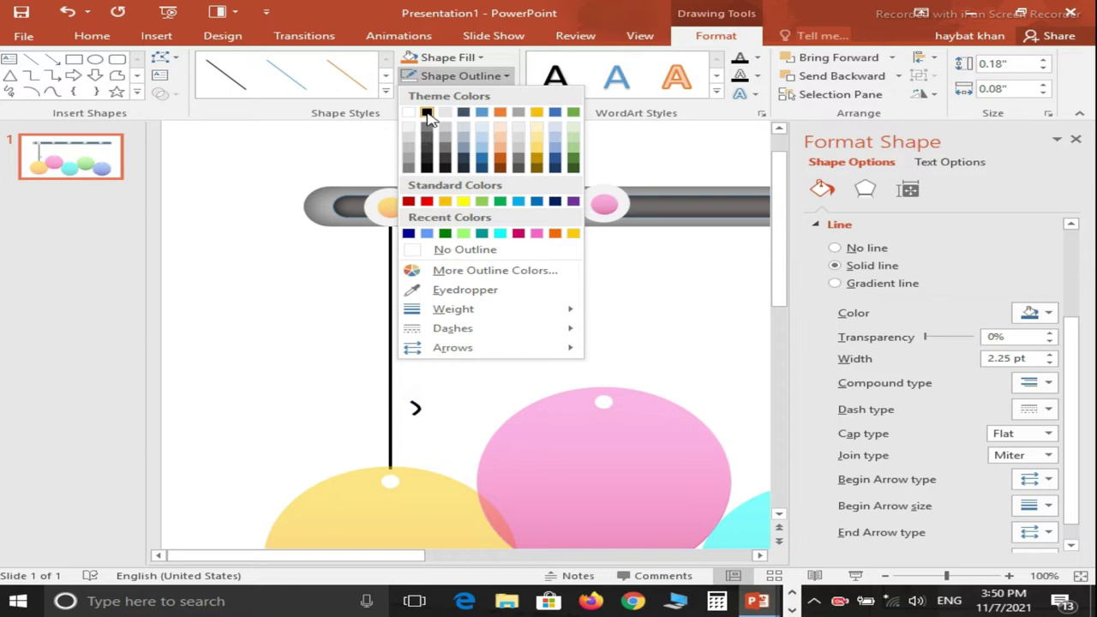
left_click(427, 113)
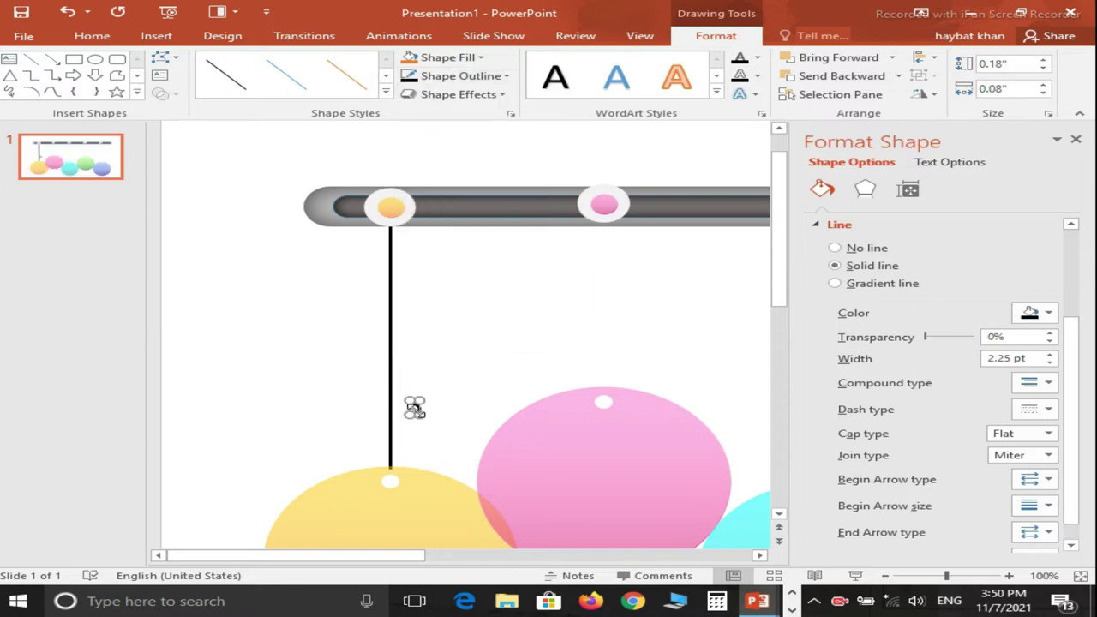
mouse_move(414, 410)
left_mouse_down()
mouse_move(400, 482)
mouse_move(393, 474)
left_mouse_up()
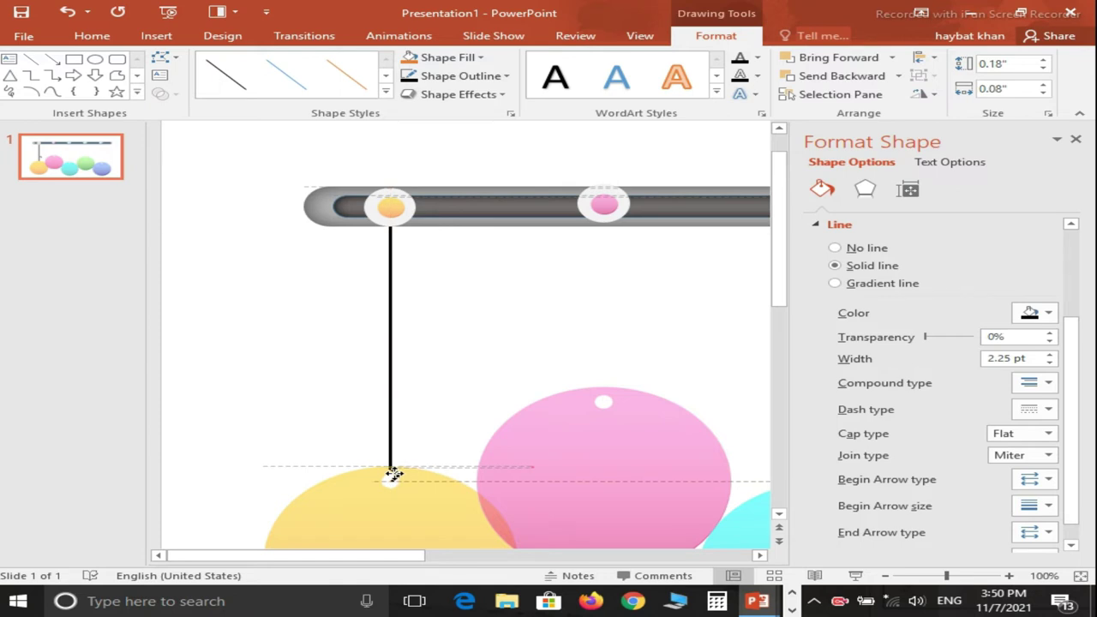
left_click(446, 405)
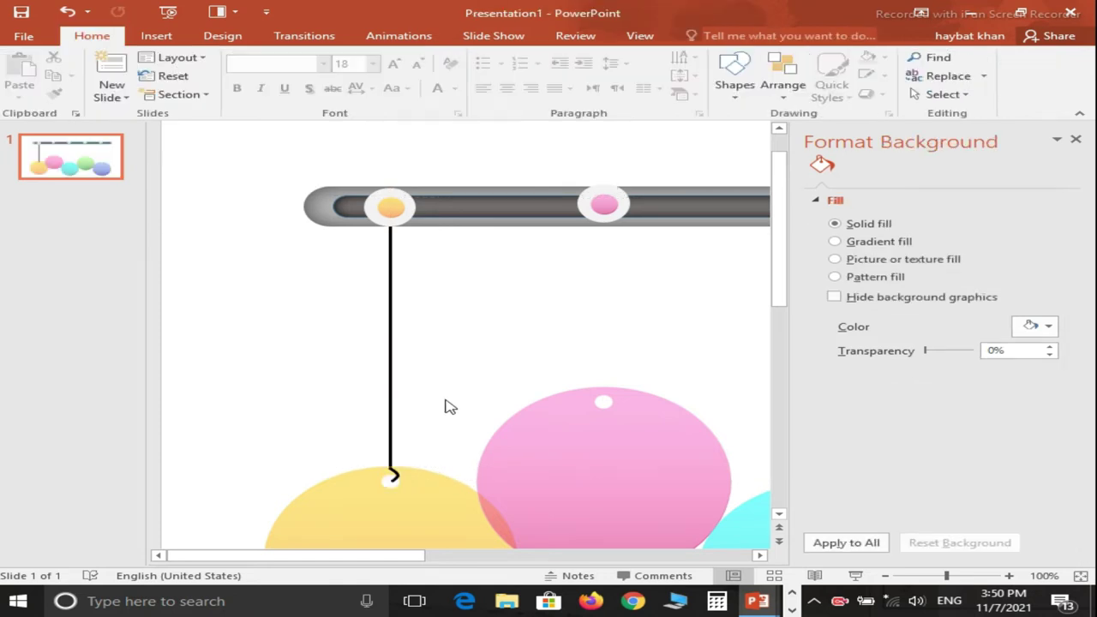
Flip the hook horizontally and place it on the string's lower end
left_click(392, 477)
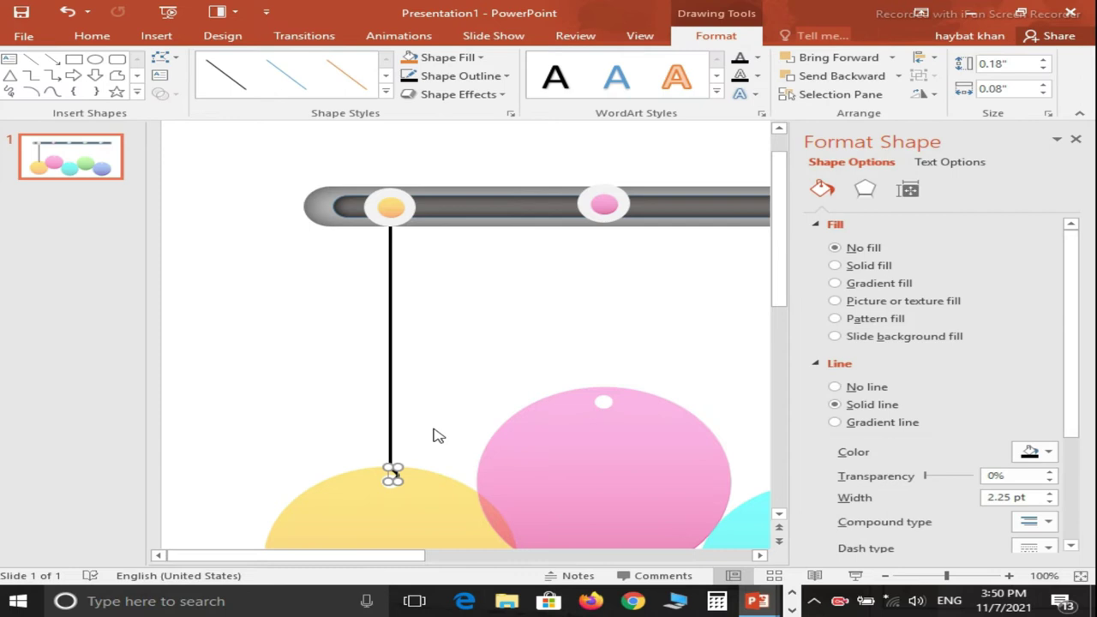
key("ctrl+z")
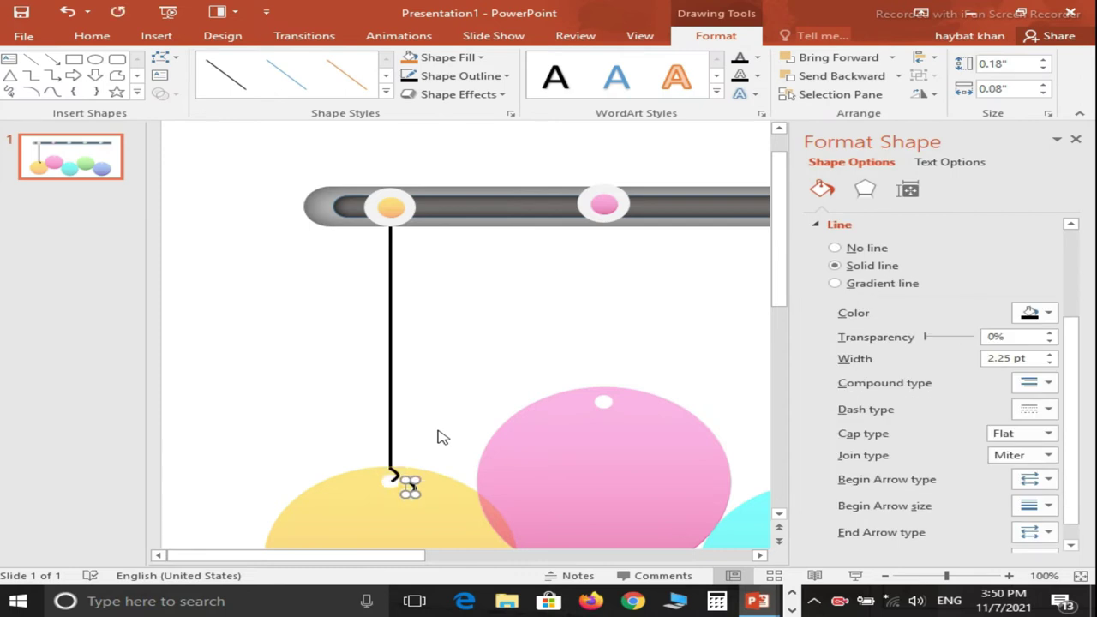
left_click(937, 97)
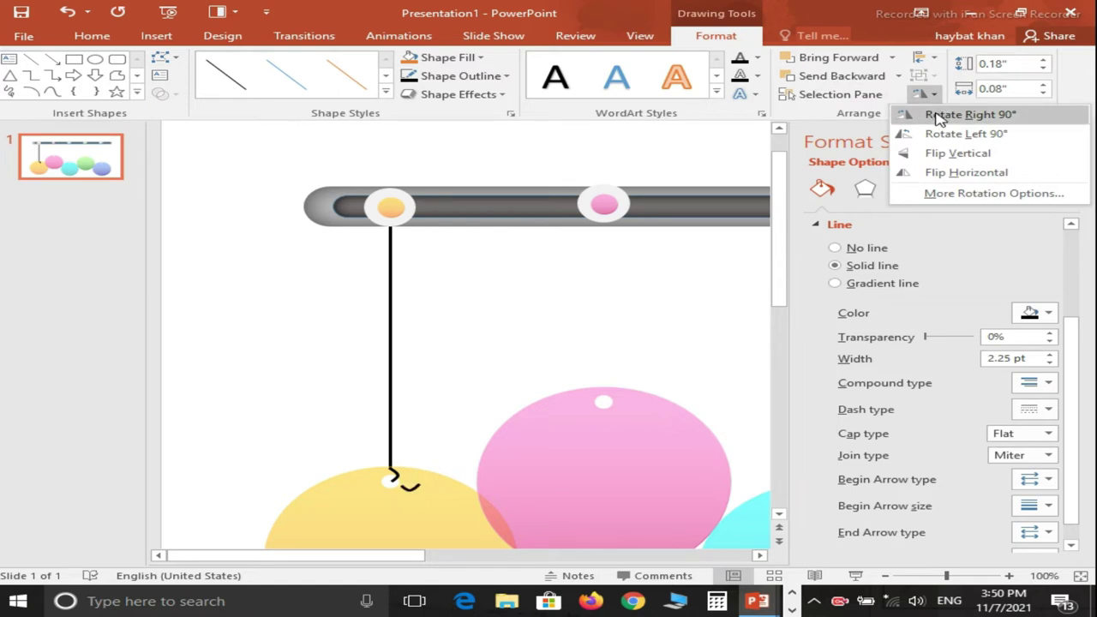
left_click(945, 172)
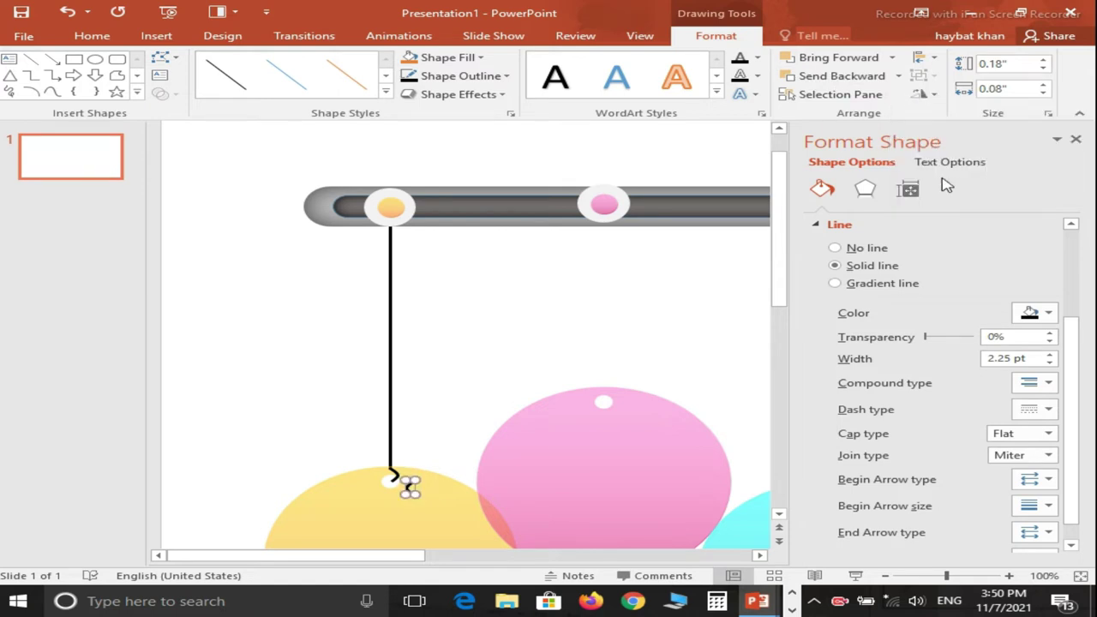
left_click_drag(409, 487, 388, 474)
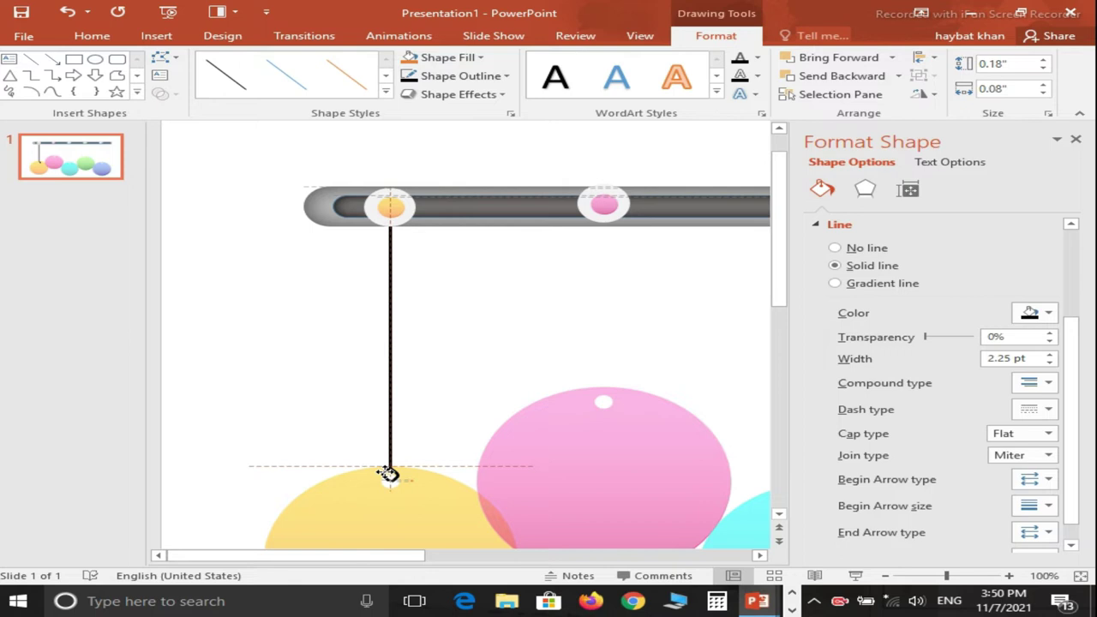
left_click_drag(387, 474, 387, 474)
Send the hook behind all other shapes and check its placement
left_click(898, 77)
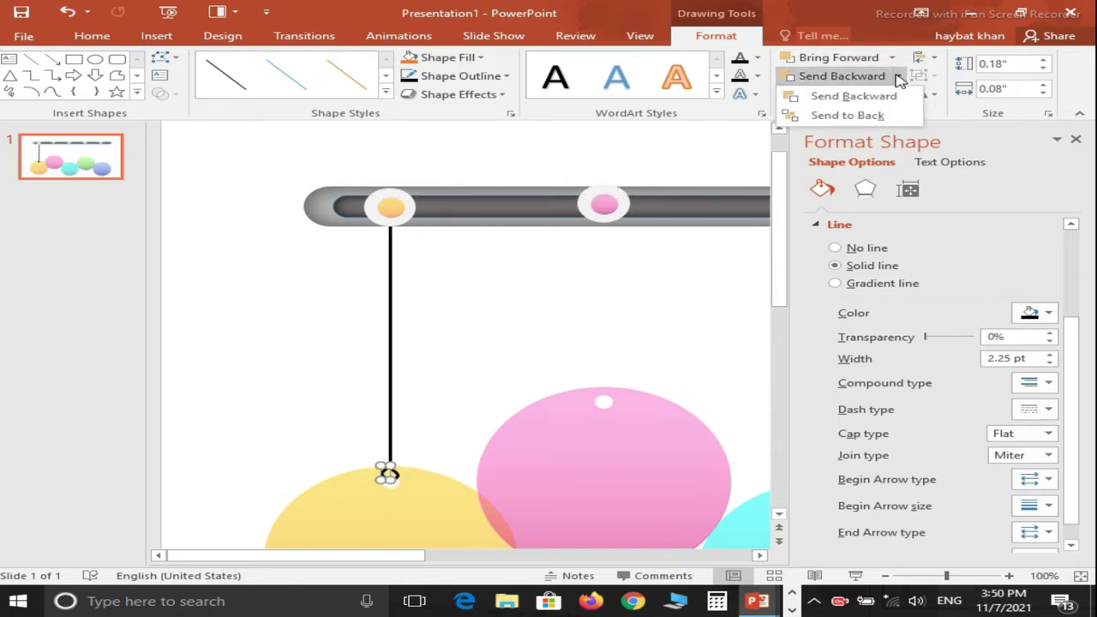
left_click(876, 117)
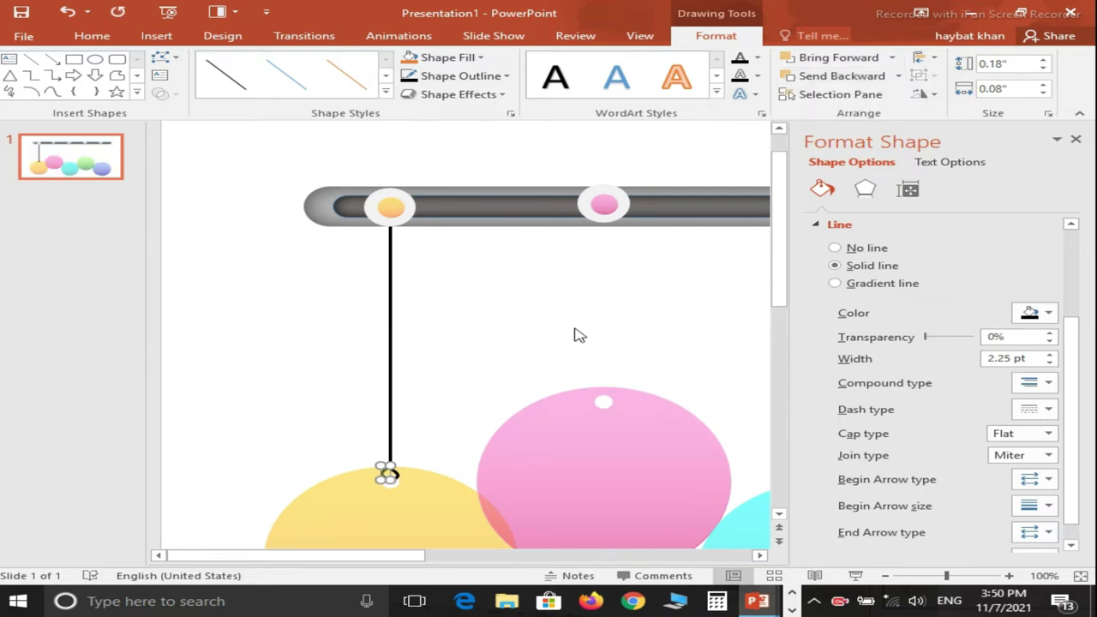
left_click(580, 335)
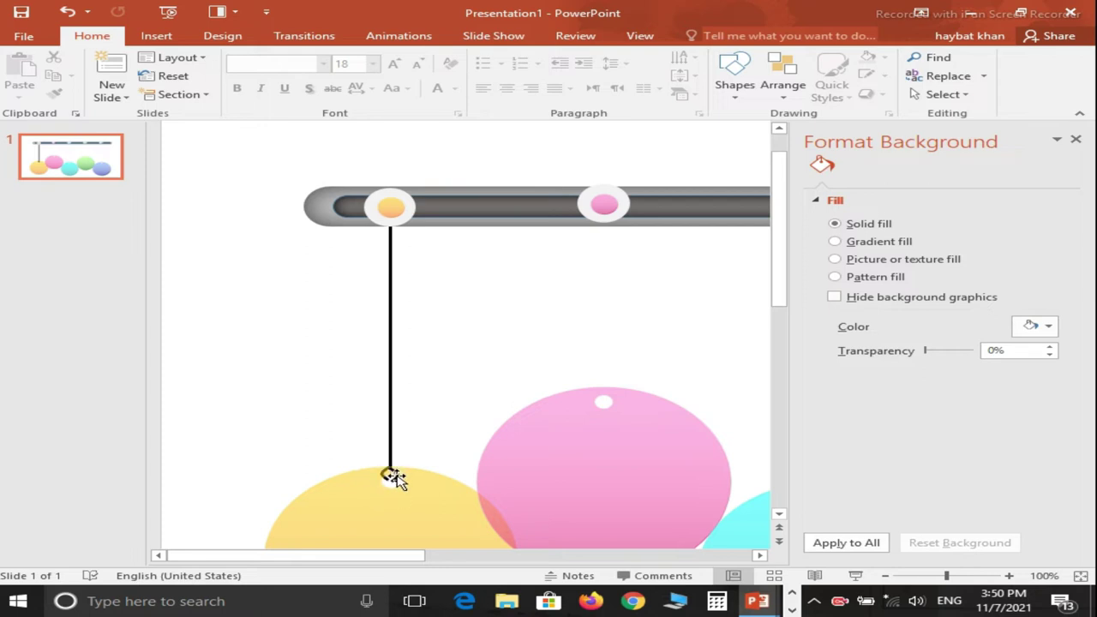
left_click(394, 478)
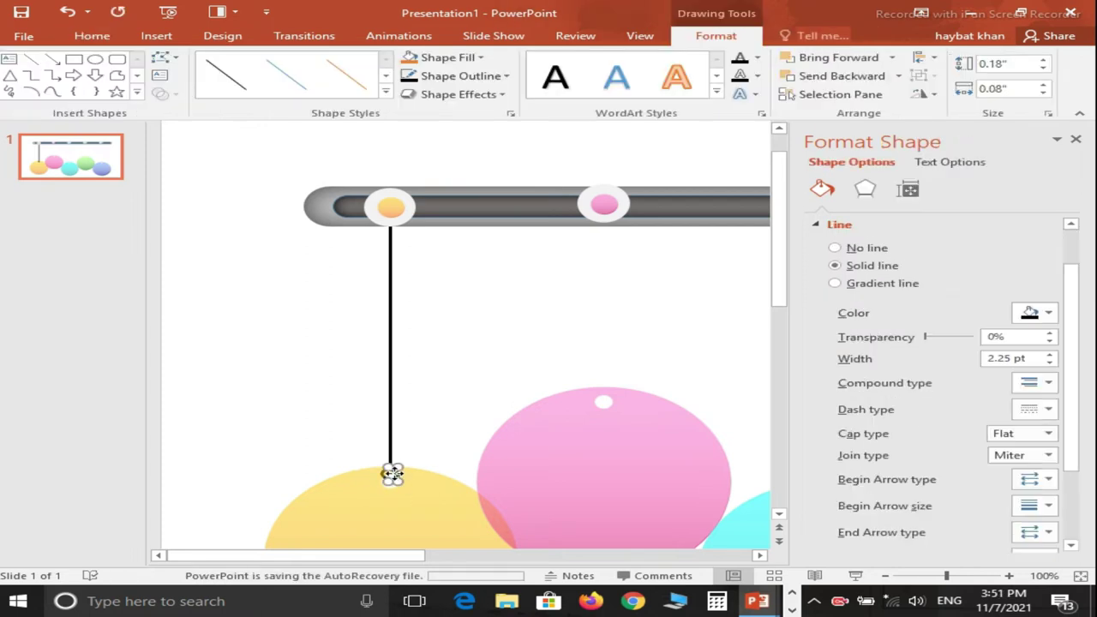
left_click(442, 439)
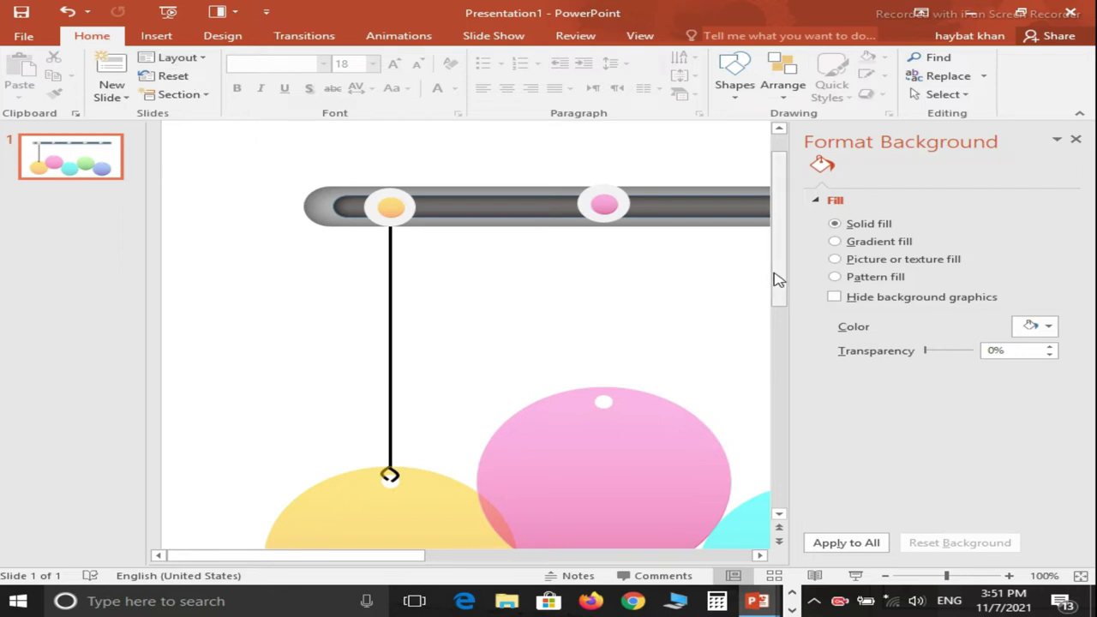
left_click_drag(778, 279, 789, 306)
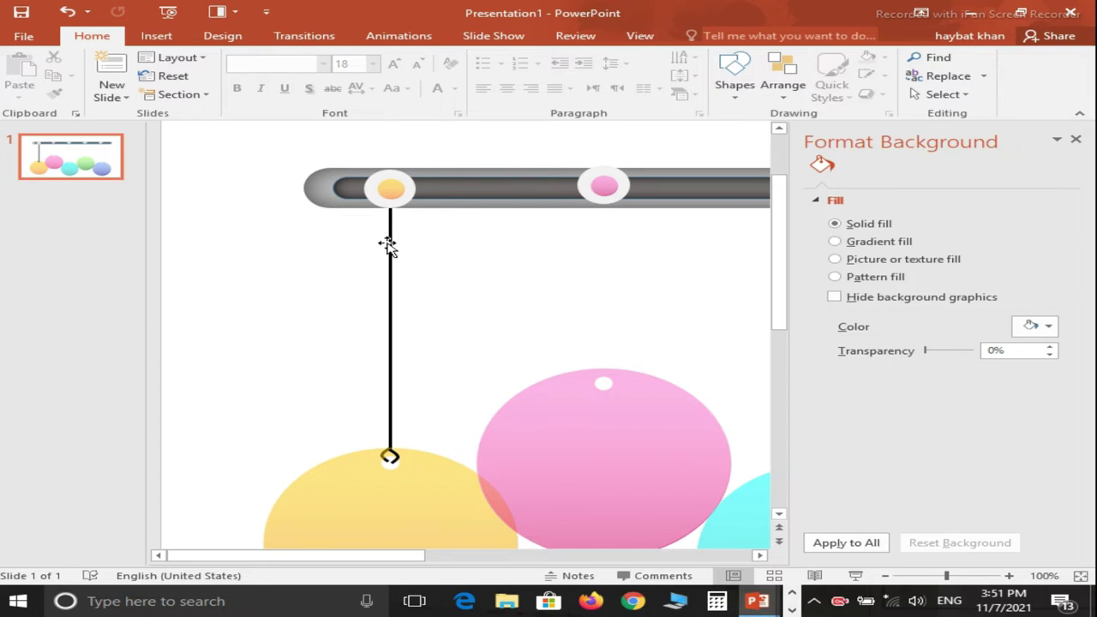
Copy the string under the pink bead and shorten it to the pink circle's top
left_click_drag(390, 241, 609, 258)
key("ctrl+z")
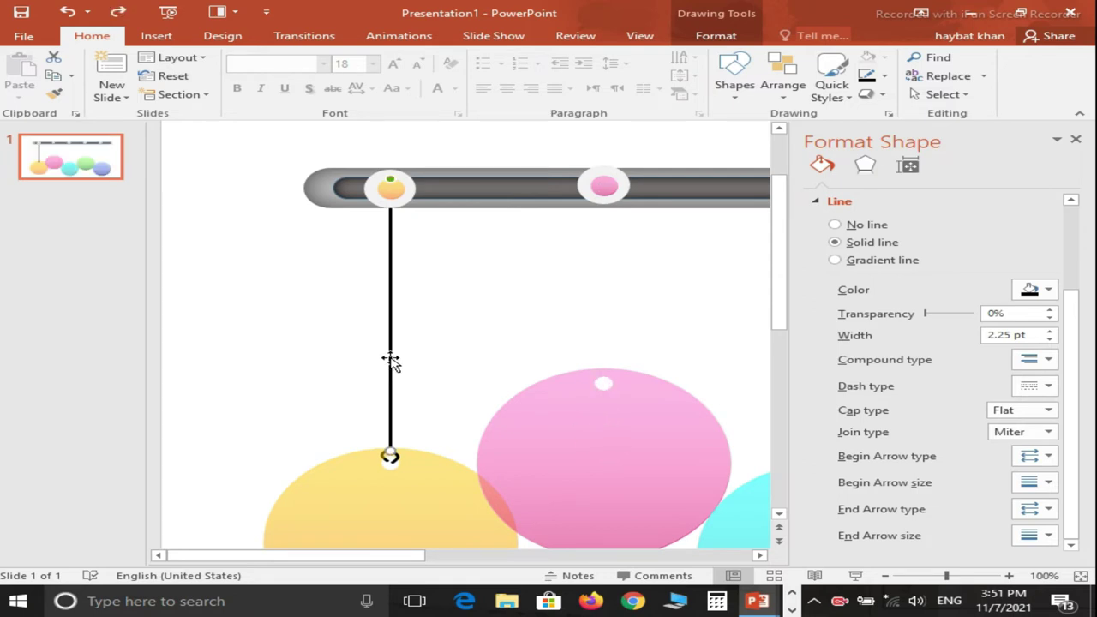
mouse_move(396, 367)
left_mouse_down()
mouse_move(612, 342)
mouse_move(606, 372)
left_mouse_up()
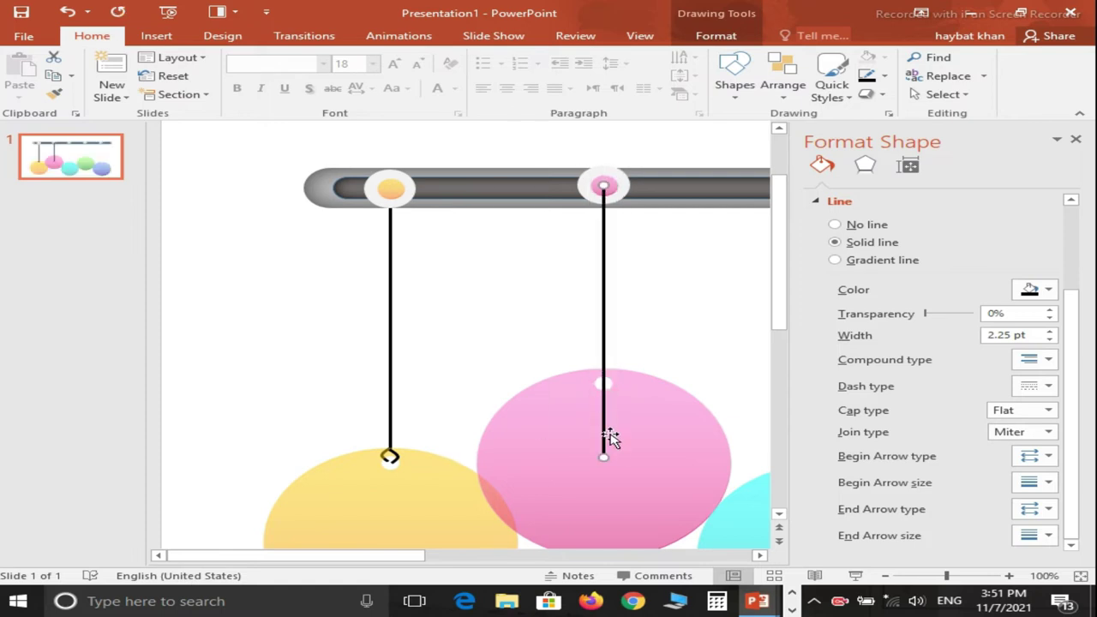
left_click_drag(604, 457, 602, 370)
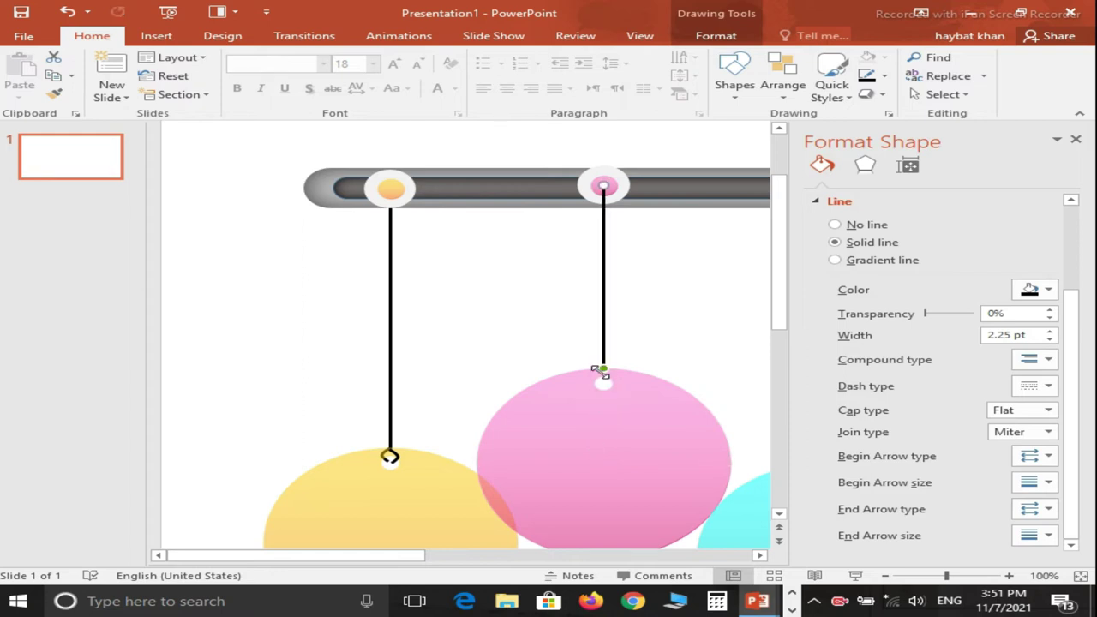
left_click(673, 340)
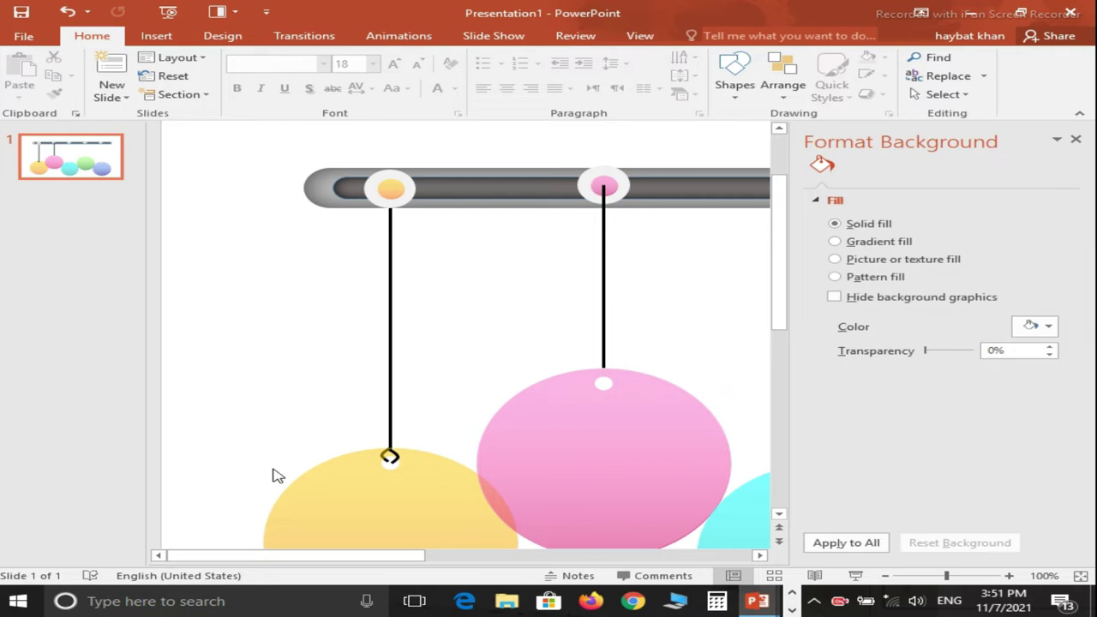
Copy the hook to the pink string's end and send it to the back
left_click_drag(356, 441, 422, 482)
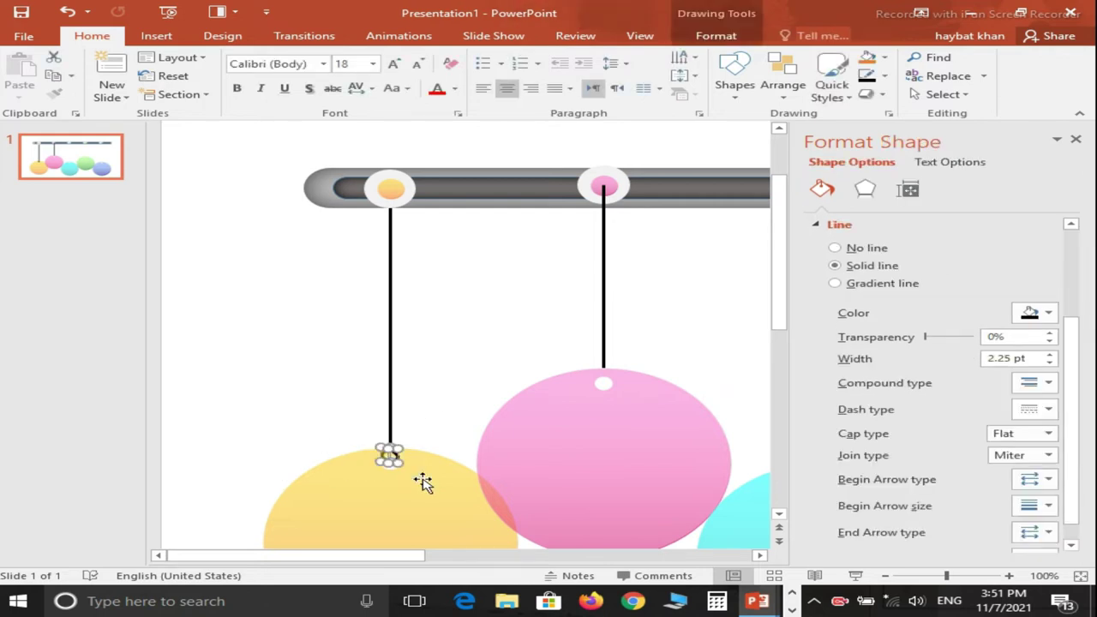
mouse_move(389, 456)
left_mouse_down()
mouse_move(408, 469)
mouse_move(603, 375)
left_mouse_up()
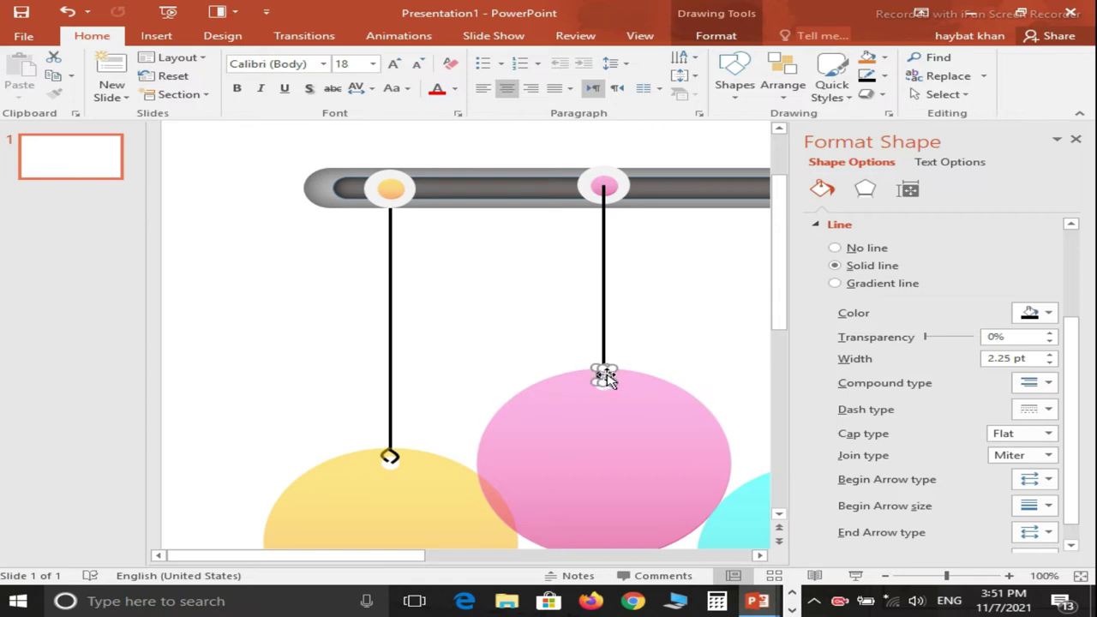
left_click(694, 341)
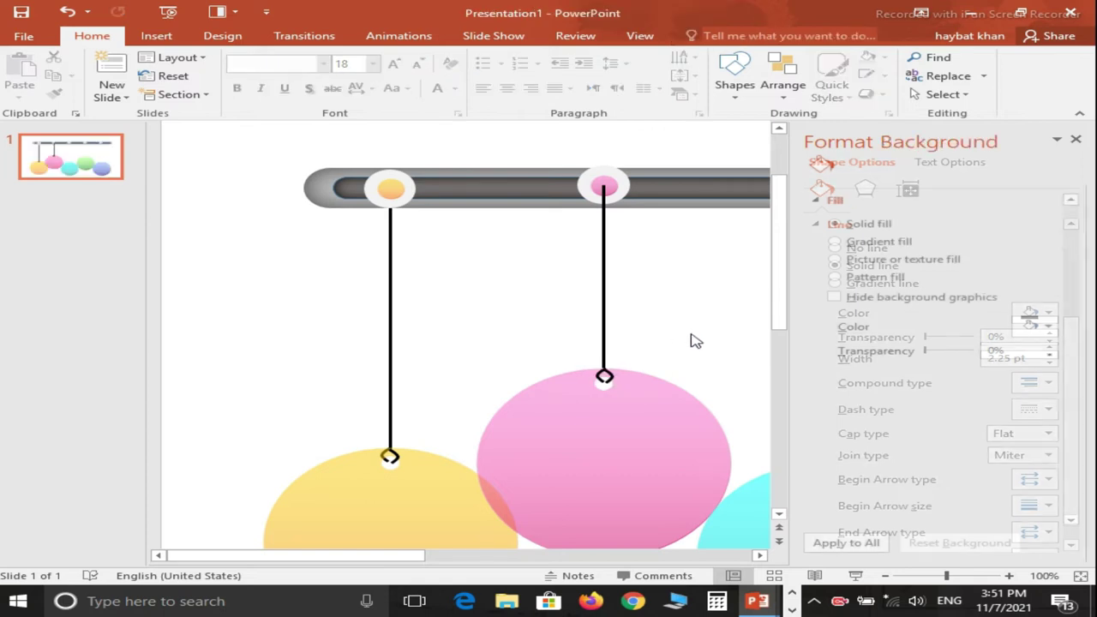
left_click(602, 378)
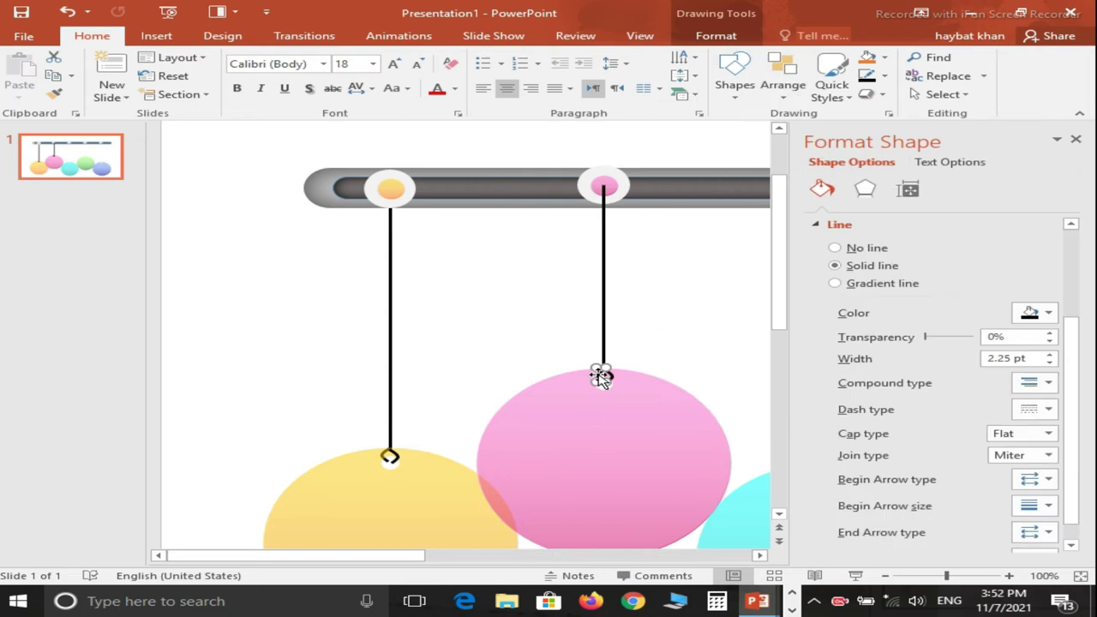
left_click(777, 98)
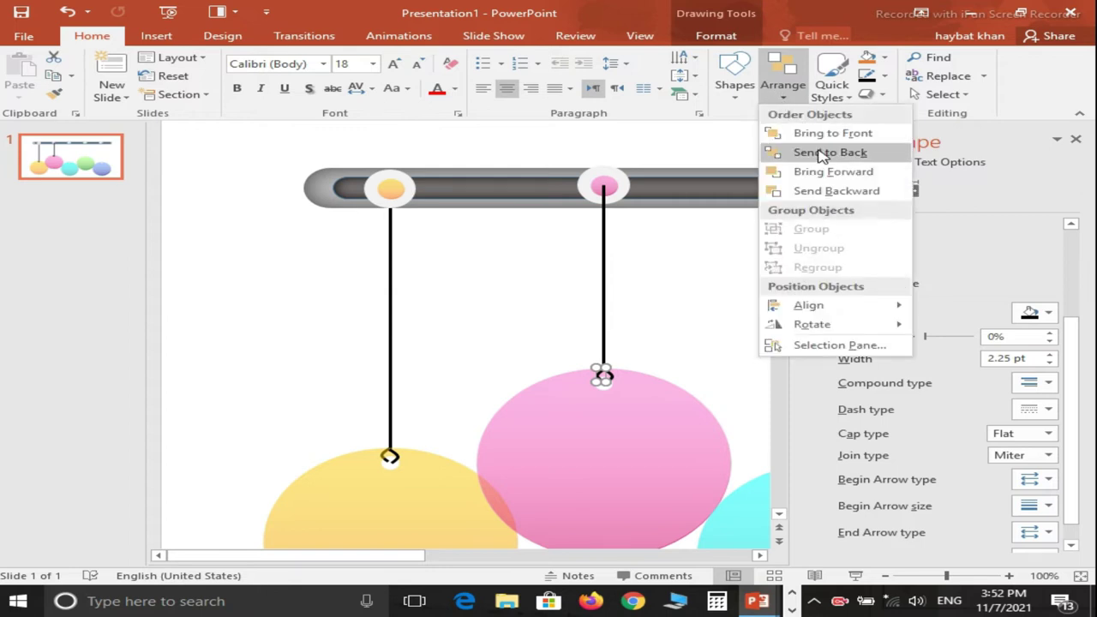
left_click(810, 152)
left_click(716, 279)
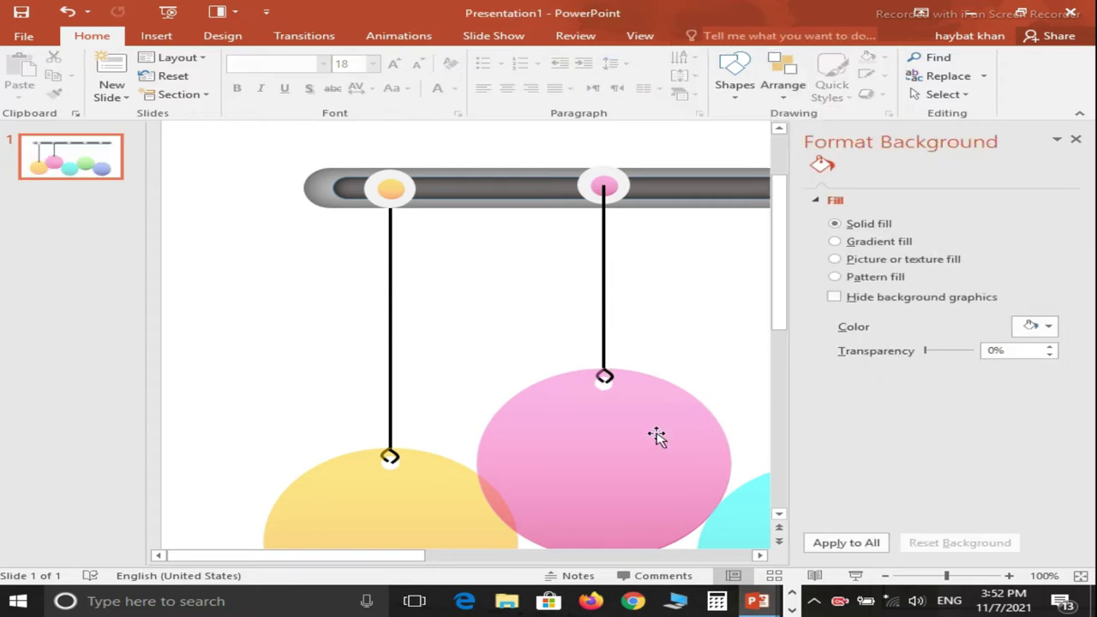
left_click(759, 556)
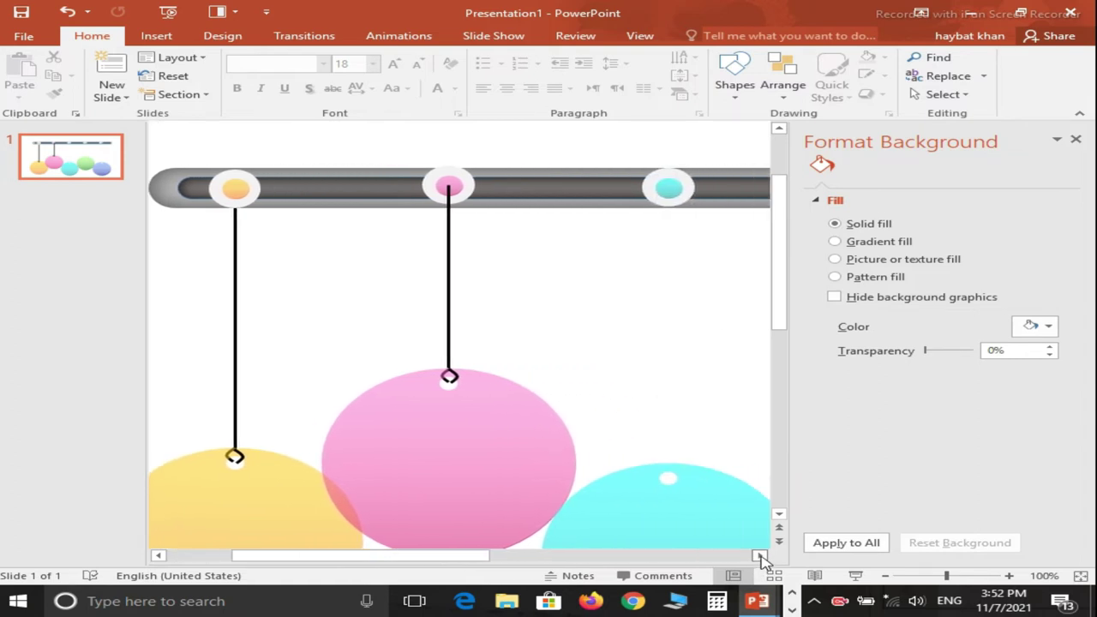
Send the pink circle's string to the back behind its bead
left_click(446, 322)
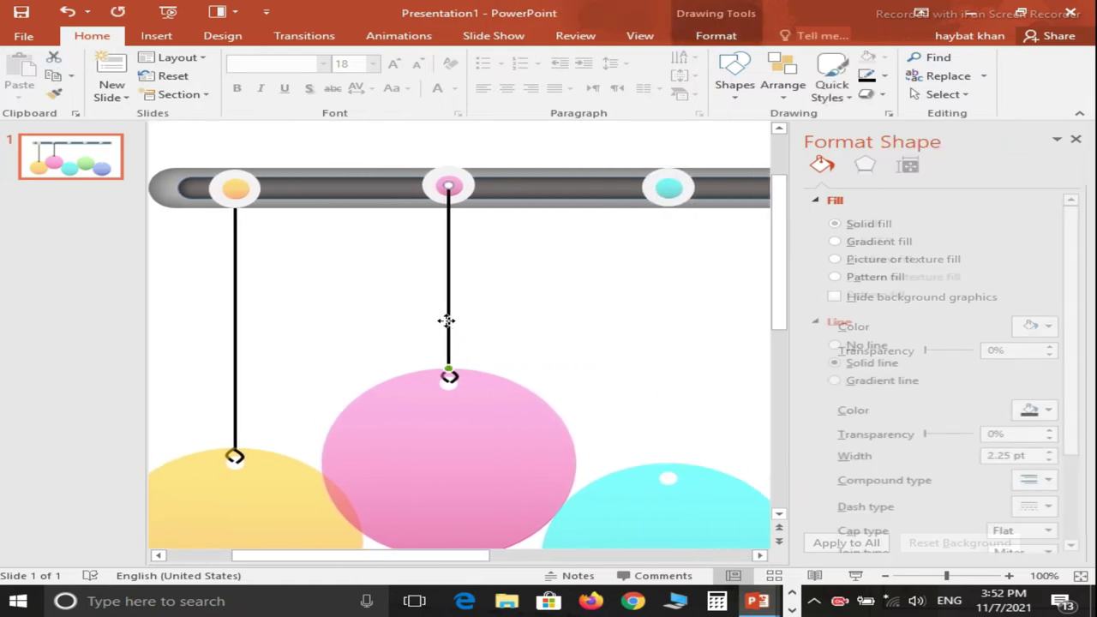
left_click(778, 86)
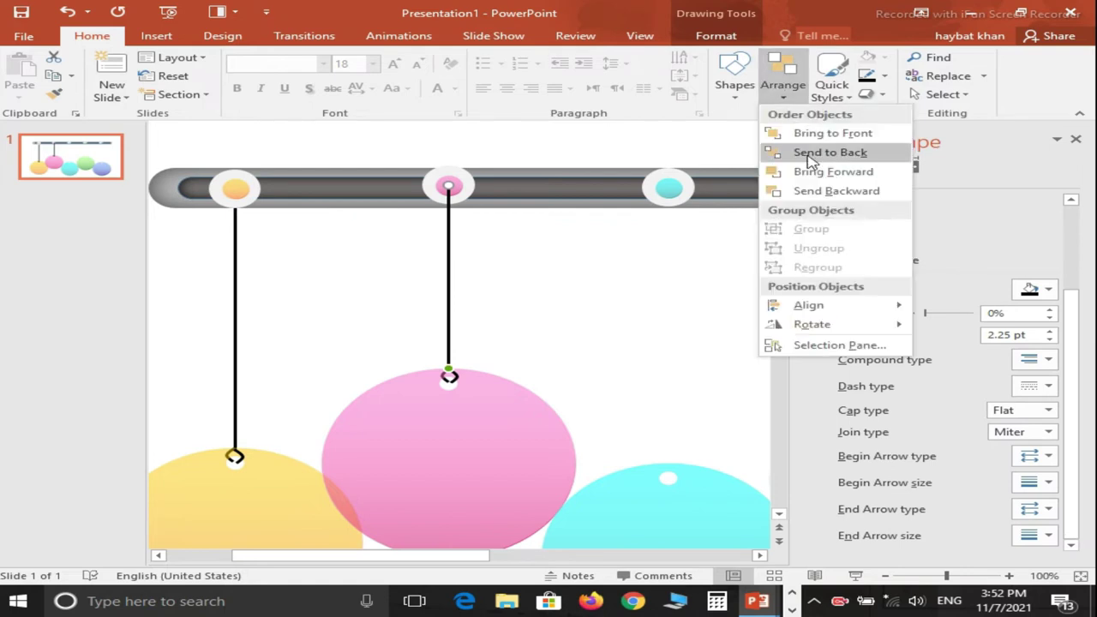
left_click(810, 153)
left_click(602, 342)
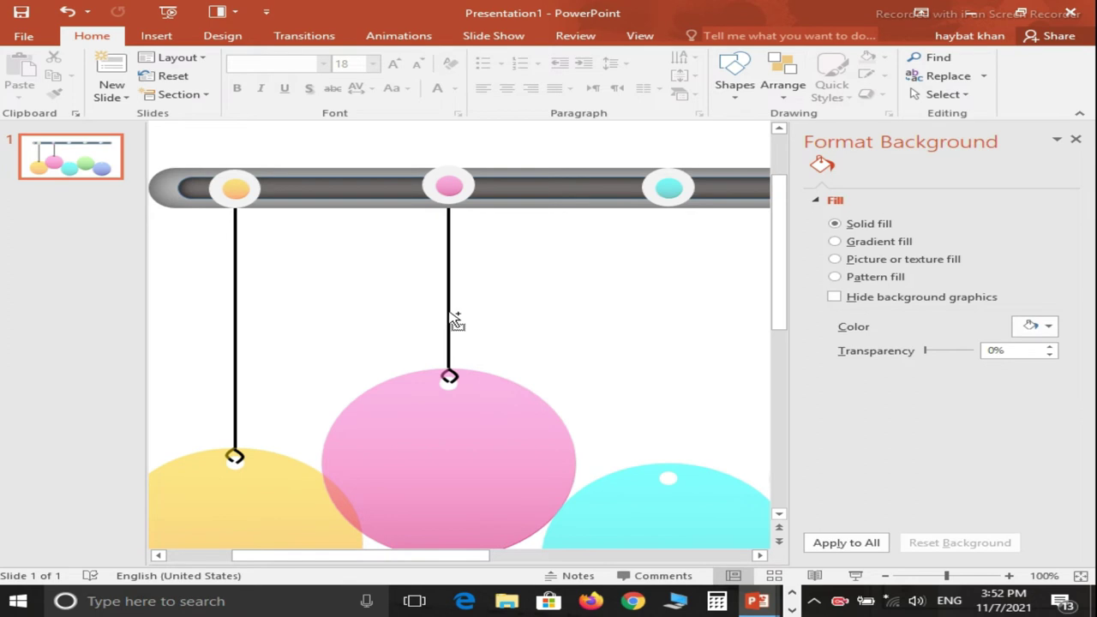
Copy the string to the cyan bead and stretch it down to the cyan circle's top
left_click_drag(455, 320, 676, 325)
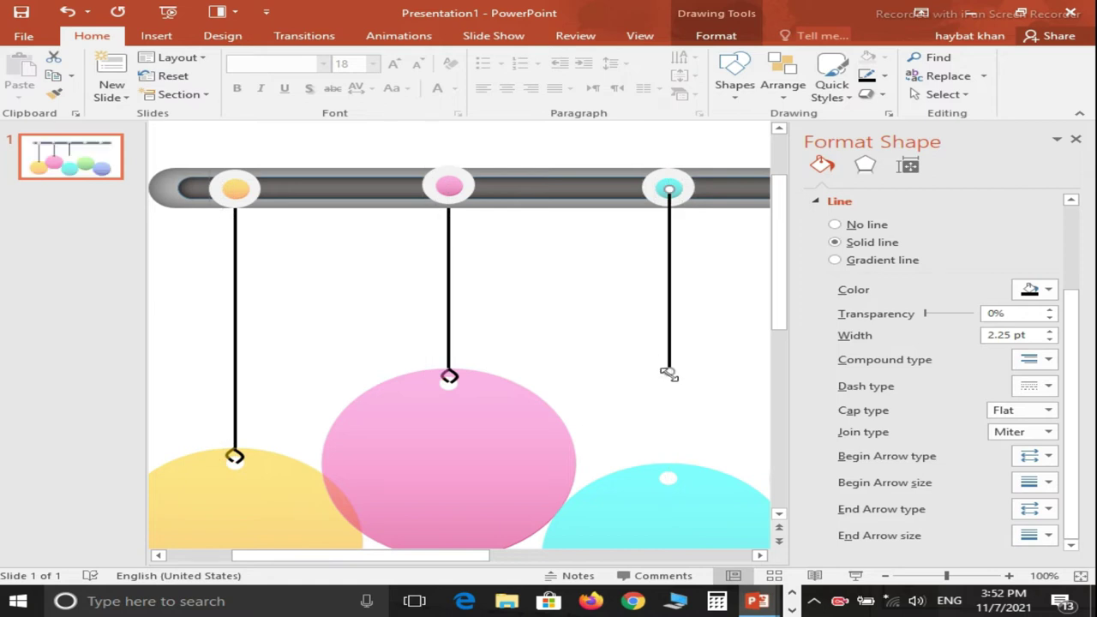
mouse_move(668, 373)
left_mouse_down()
mouse_move(676, 443)
mouse_move(655, 482)
mouse_move(667, 470)
left_mouse_up()
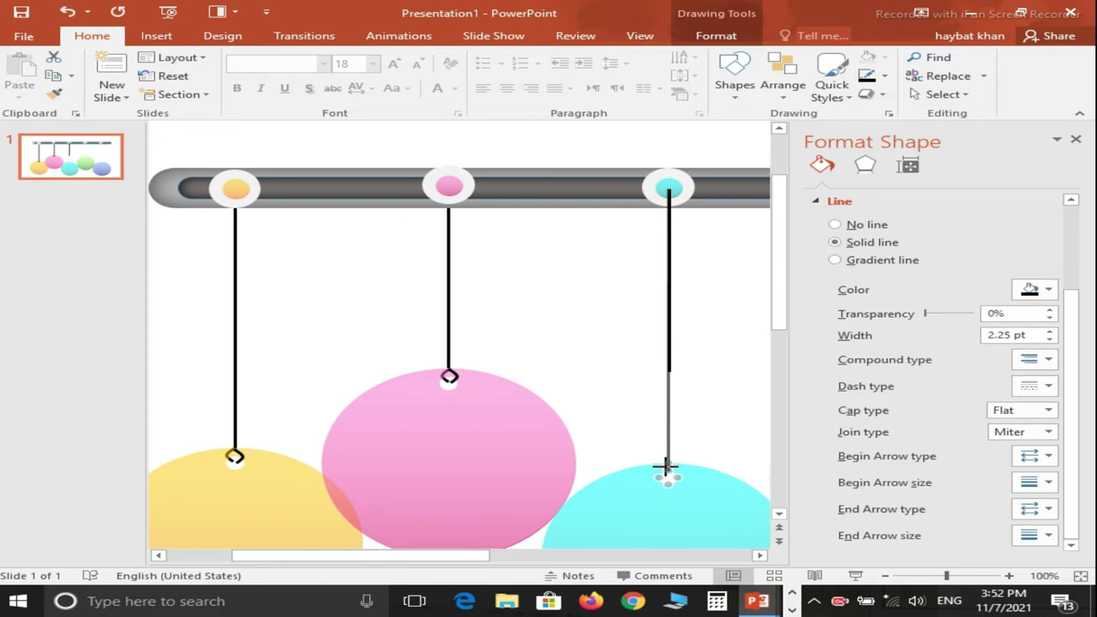
left_click_drag(664, 465, 667, 463)
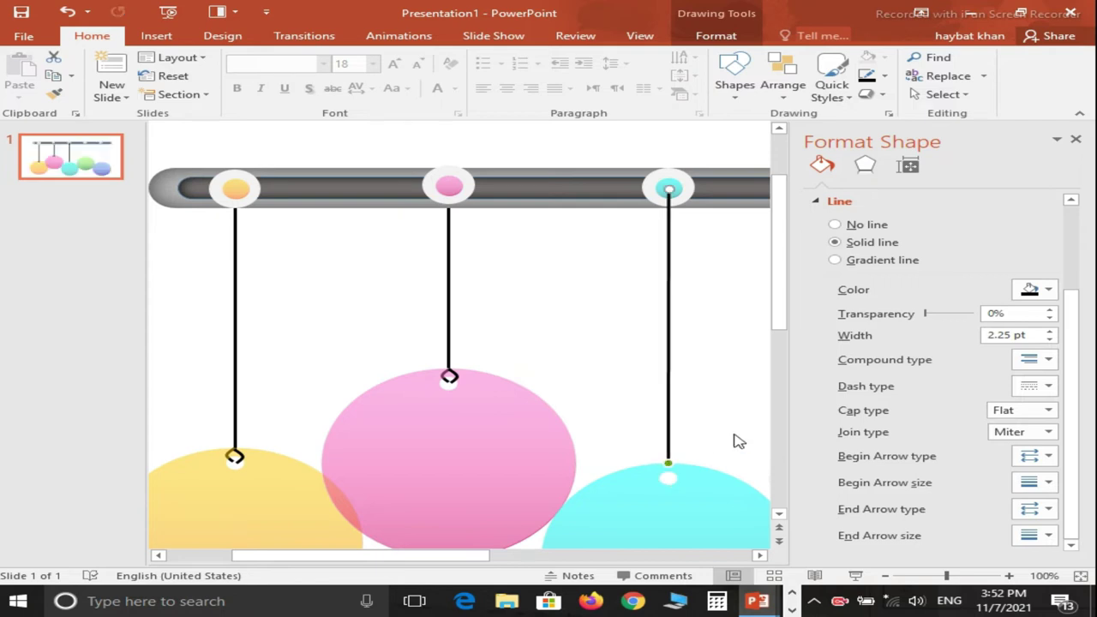
left_click(738, 442)
Copy the hook onto the cyan string and send both hook and line to the back
left_click_drag(406, 355, 669, 470)
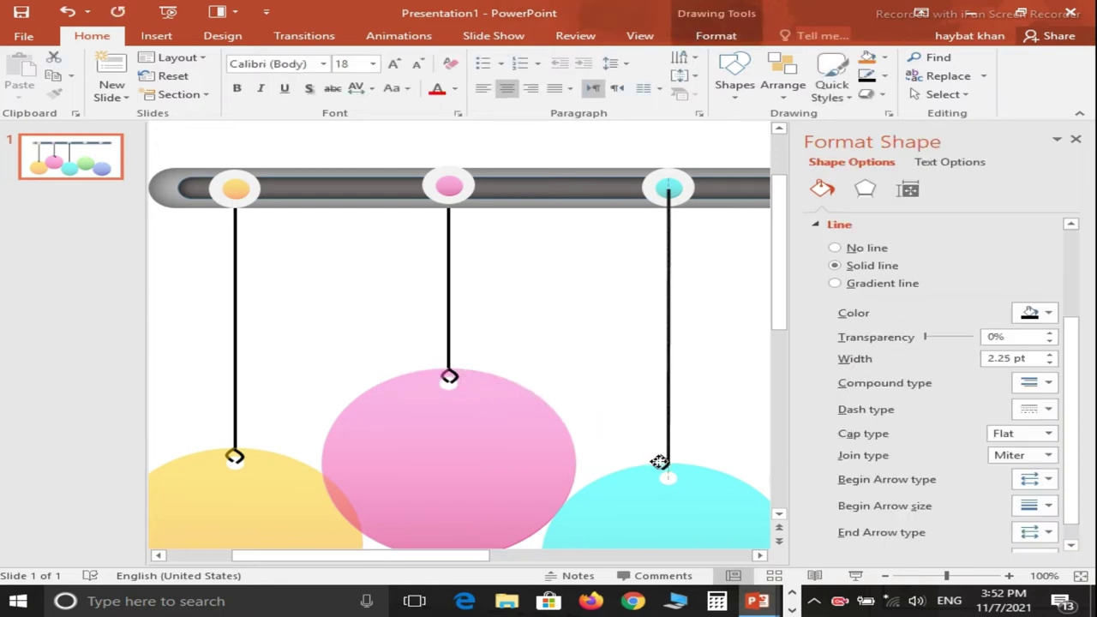
left_click(701, 441)
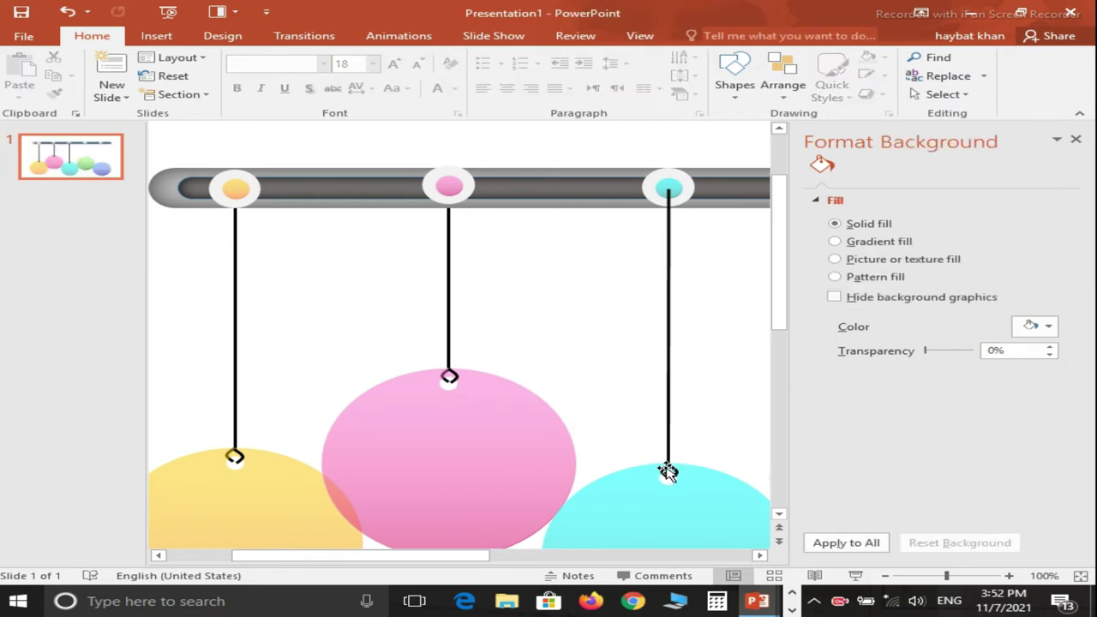
left_click(667, 472)
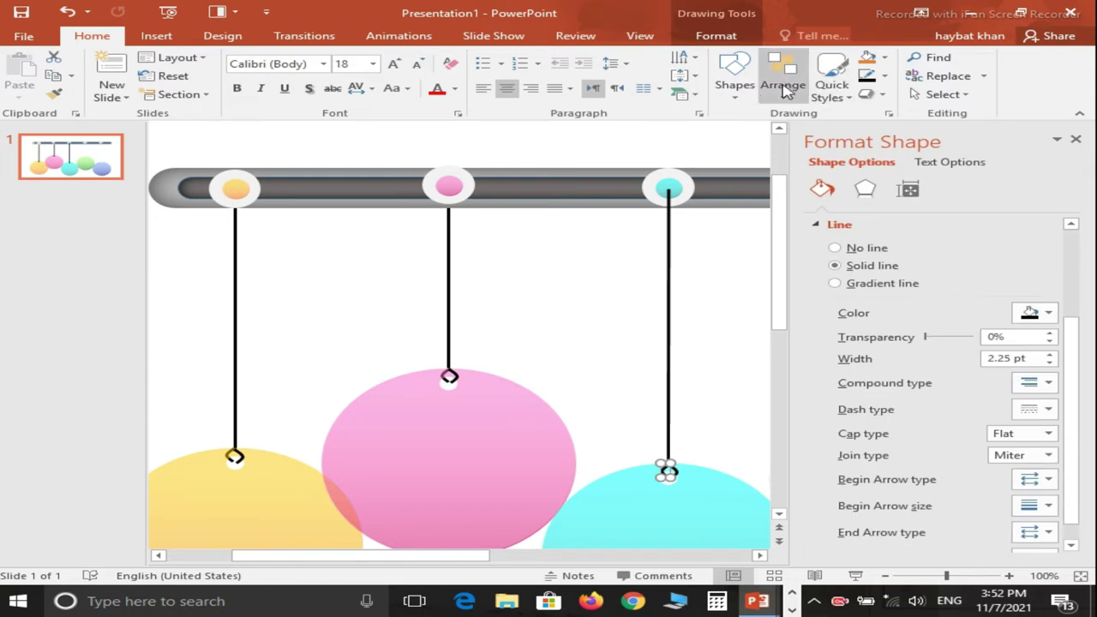
left_click(782, 86)
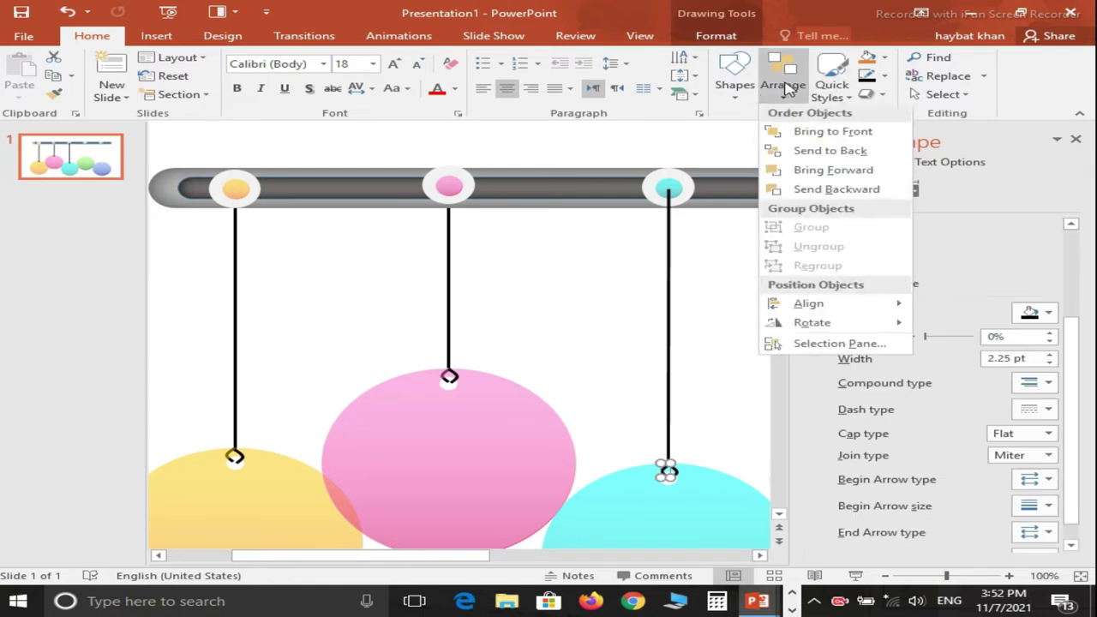
left_click(823, 153)
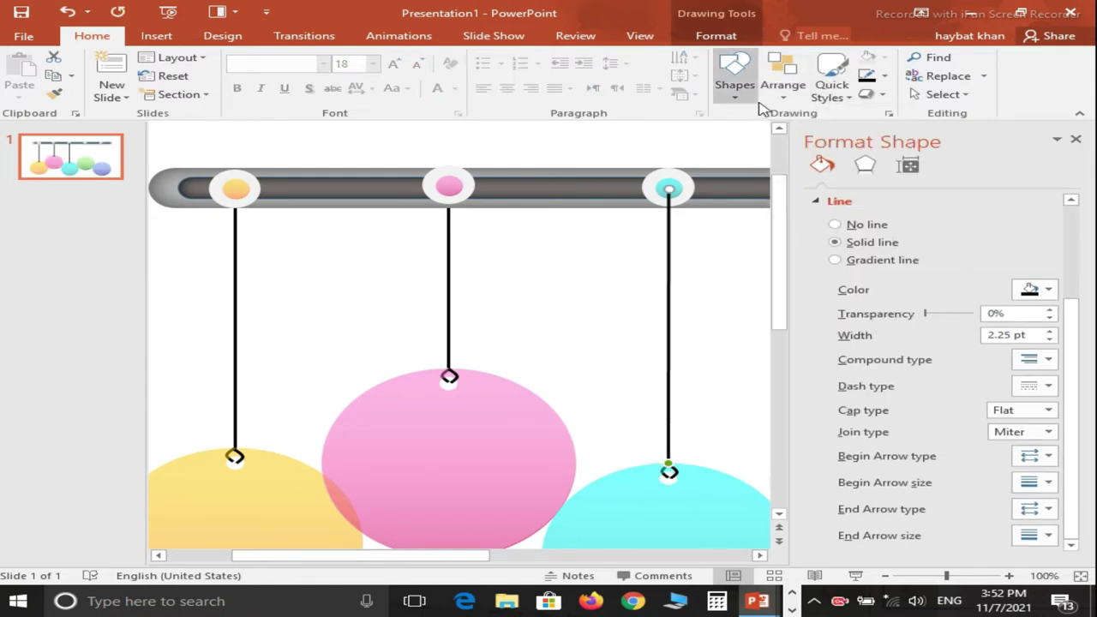
left_click(784, 83)
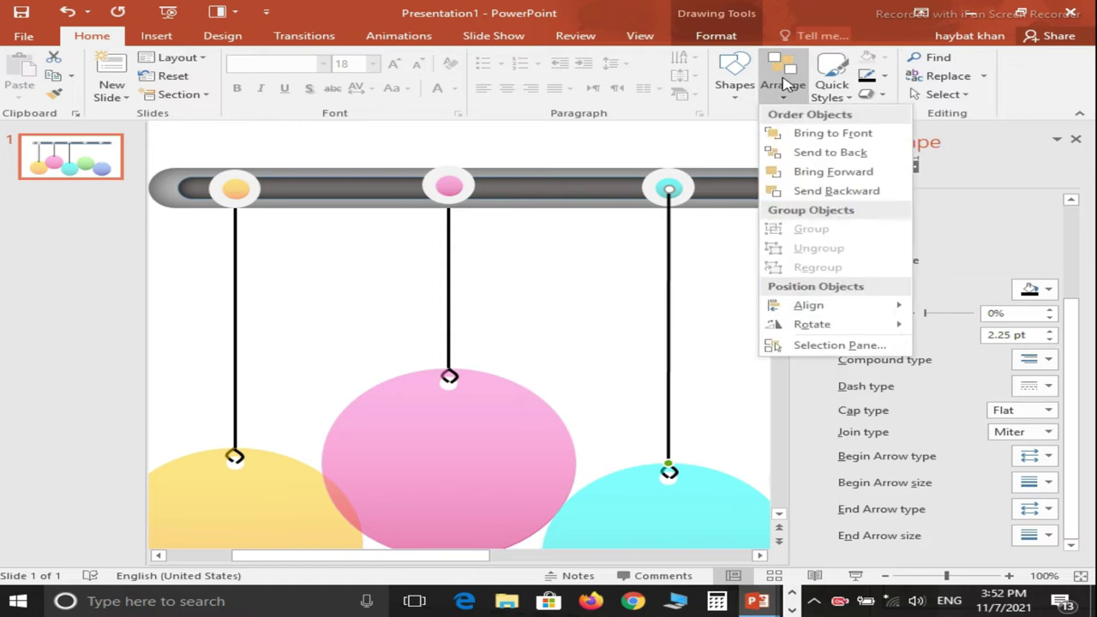
left_click(809, 152)
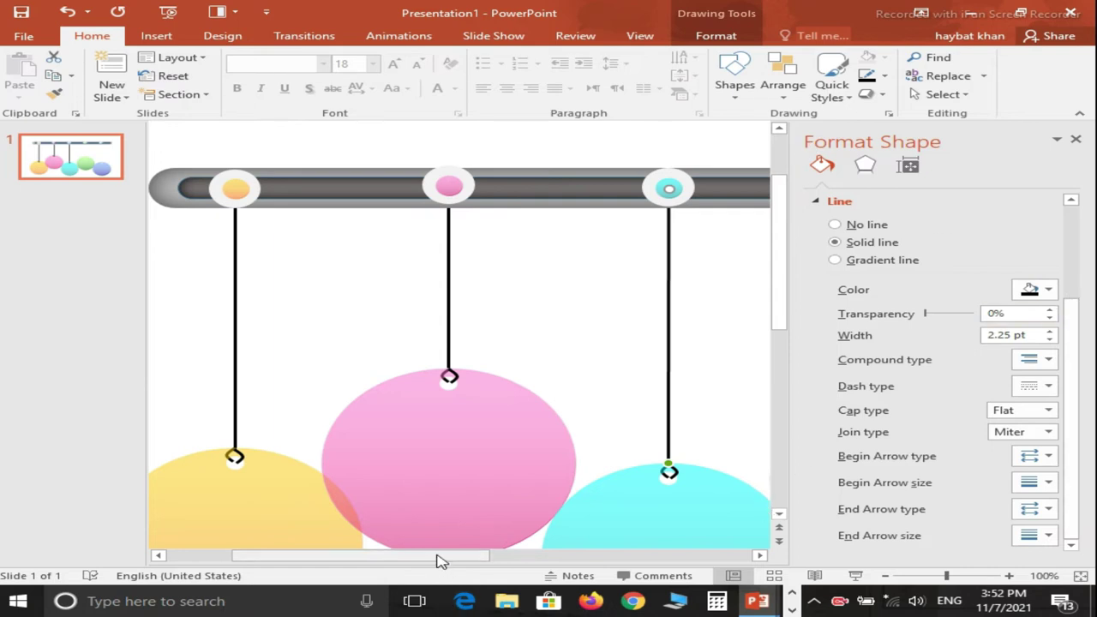
Copy the line over to the green ball and attach its end to the ball's top
left_click_drag(441, 556, 588, 563)
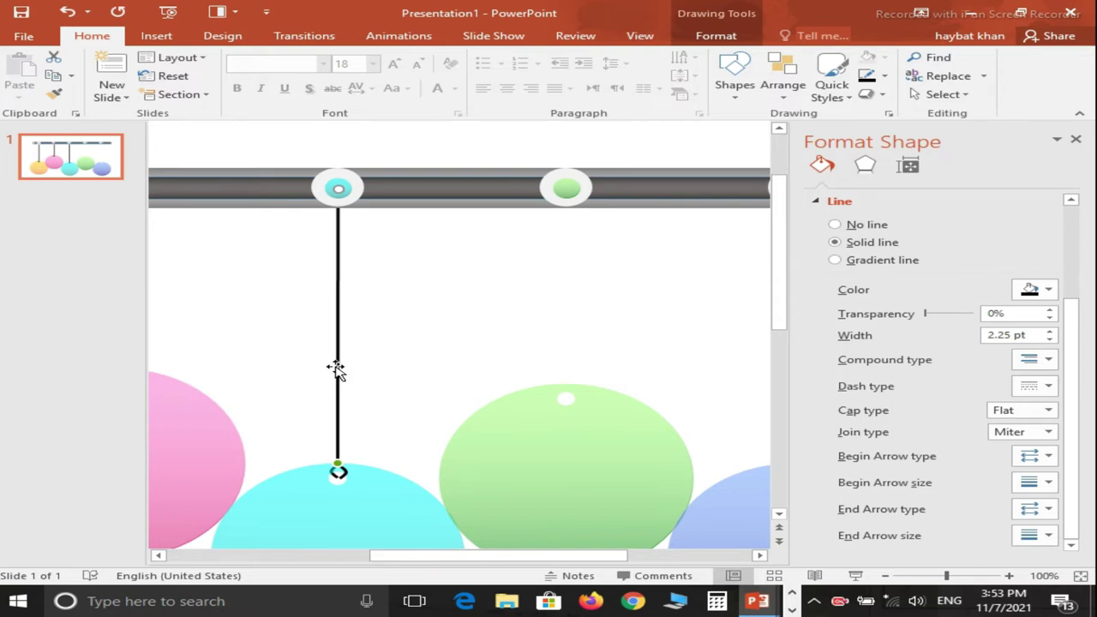
left_click_drag(340, 375, 567, 368)
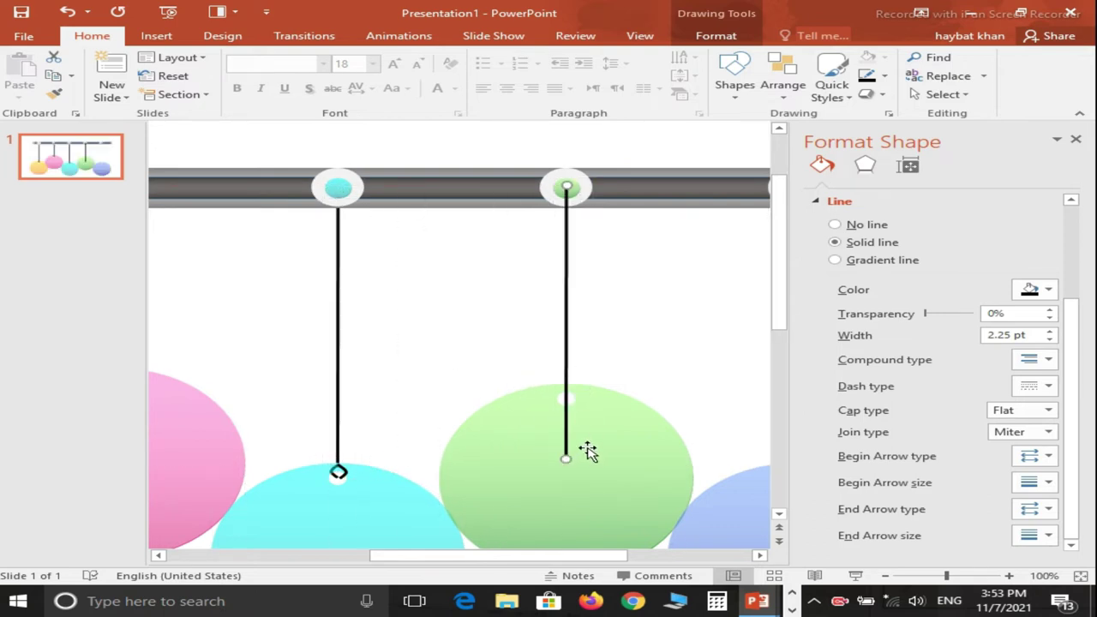
left_click_drag(561, 461, 565, 383)
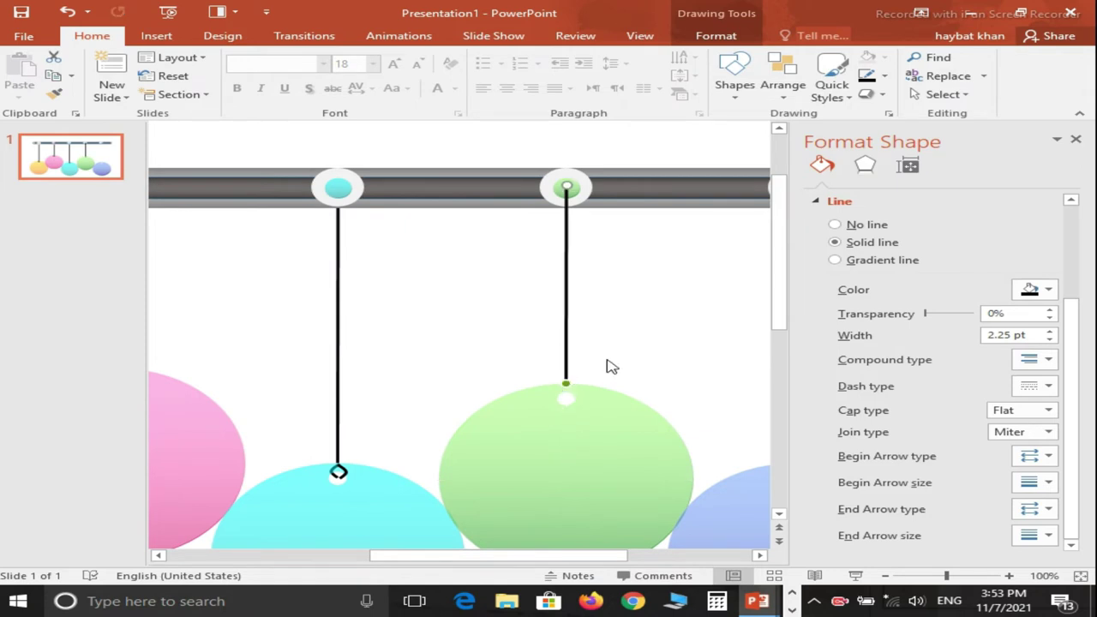
left_click(311, 454)
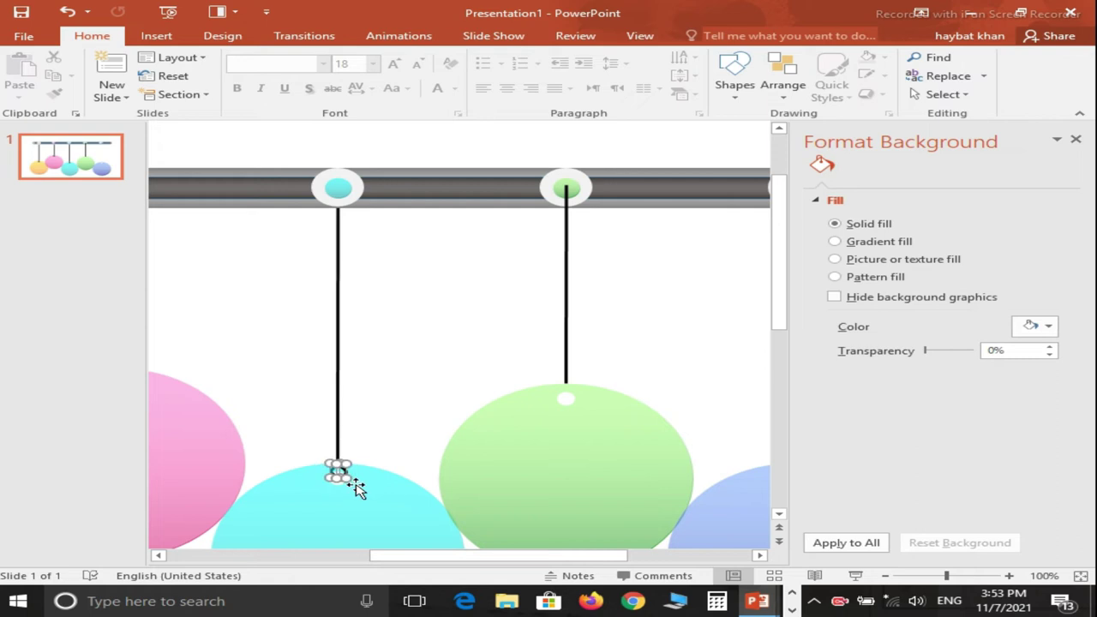
Copy the diamond marker to the green ball and send it to the back
left_click(342, 474)
mouse_move(339, 472)
left_mouse_down()
mouse_move(354, 483)
mouse_move(566, 391)
left_mouse_up()
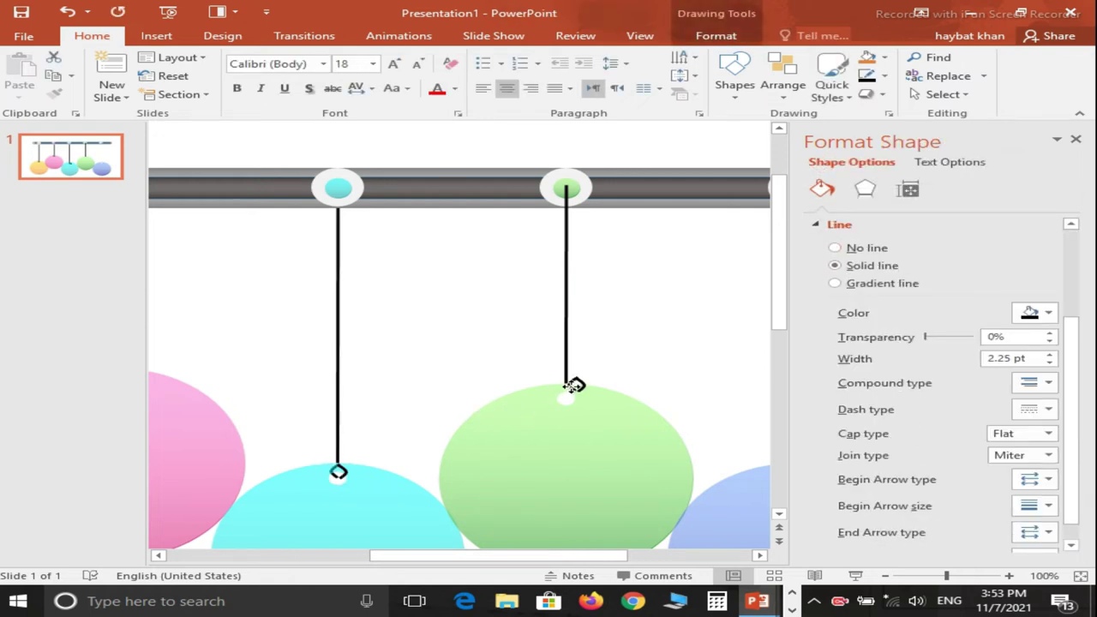
left_click(652, 336)
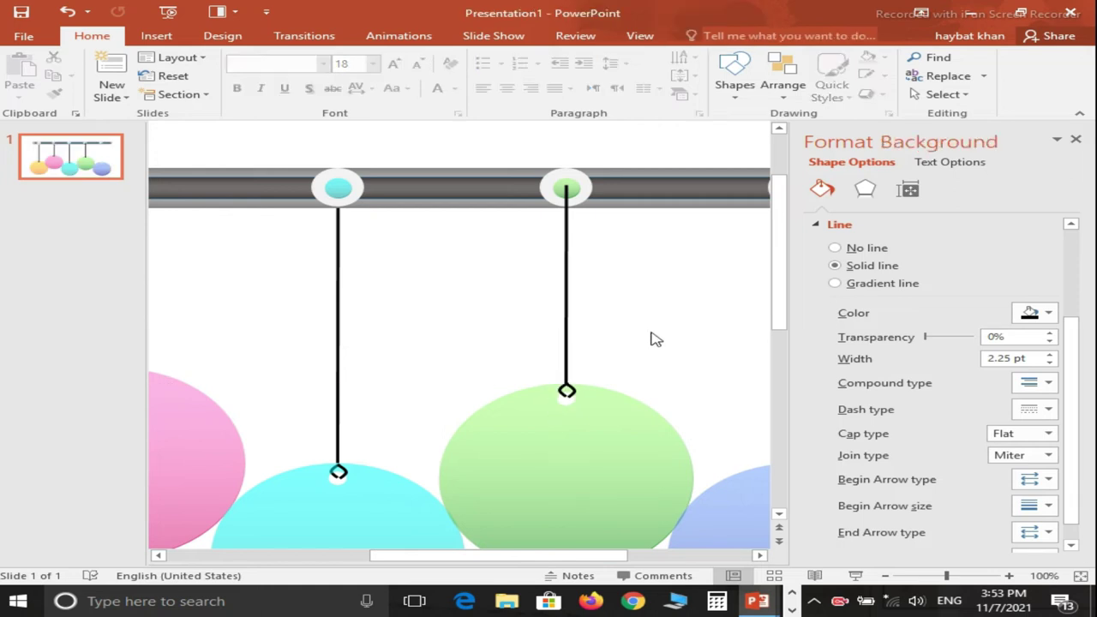
left_click(562, 391)
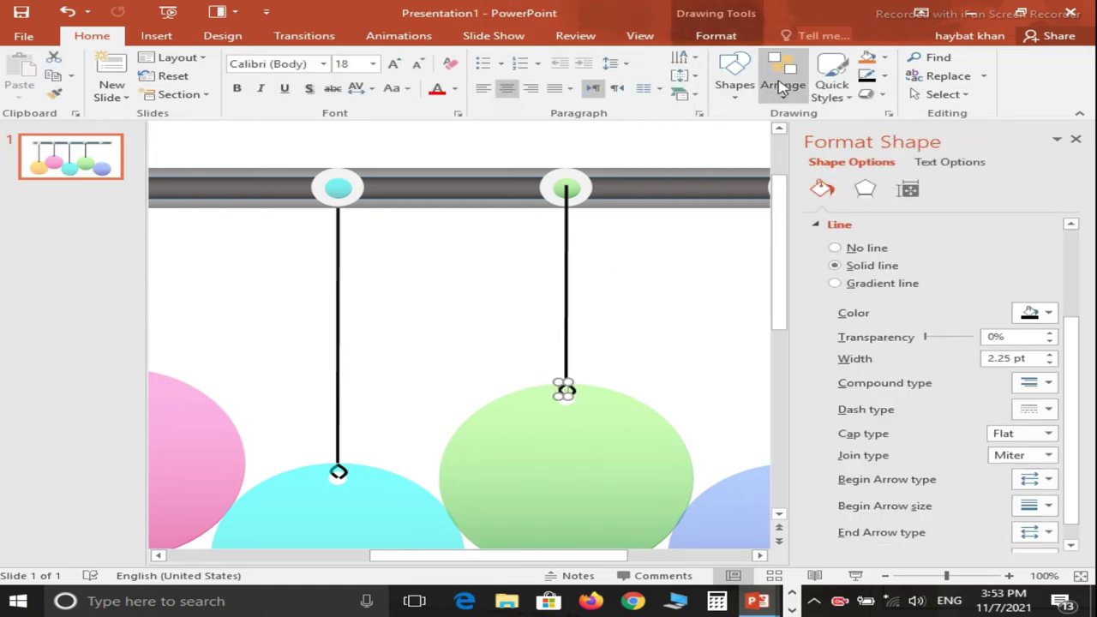
left_click(782, 89)
left_click(806, 152)
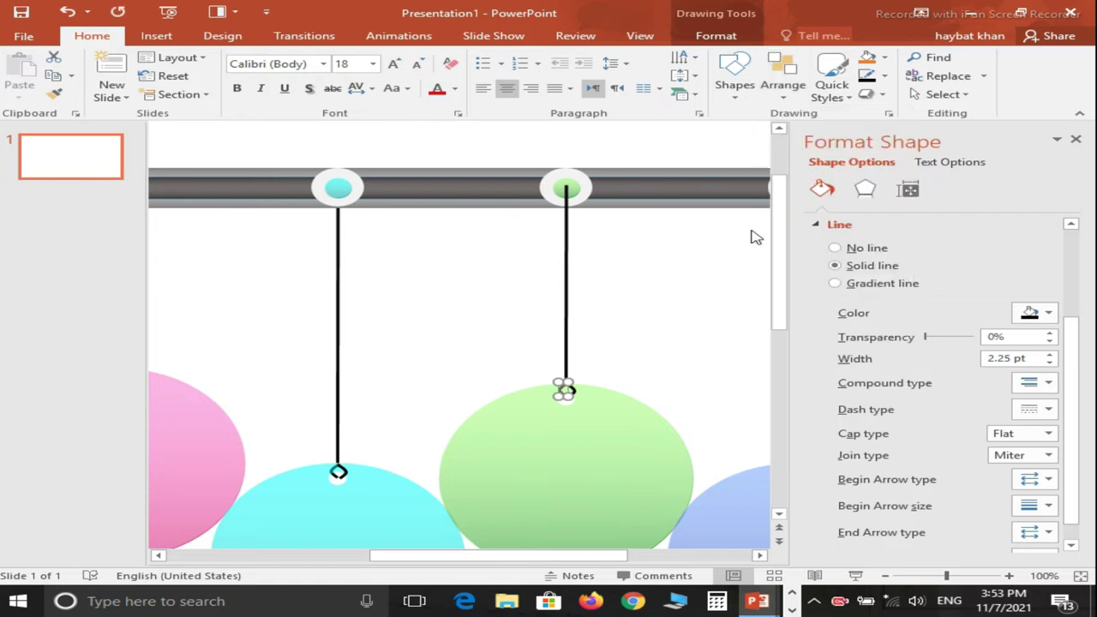
Send the green ball's line to the back
left_click_drag(543, 559, 601, 556)
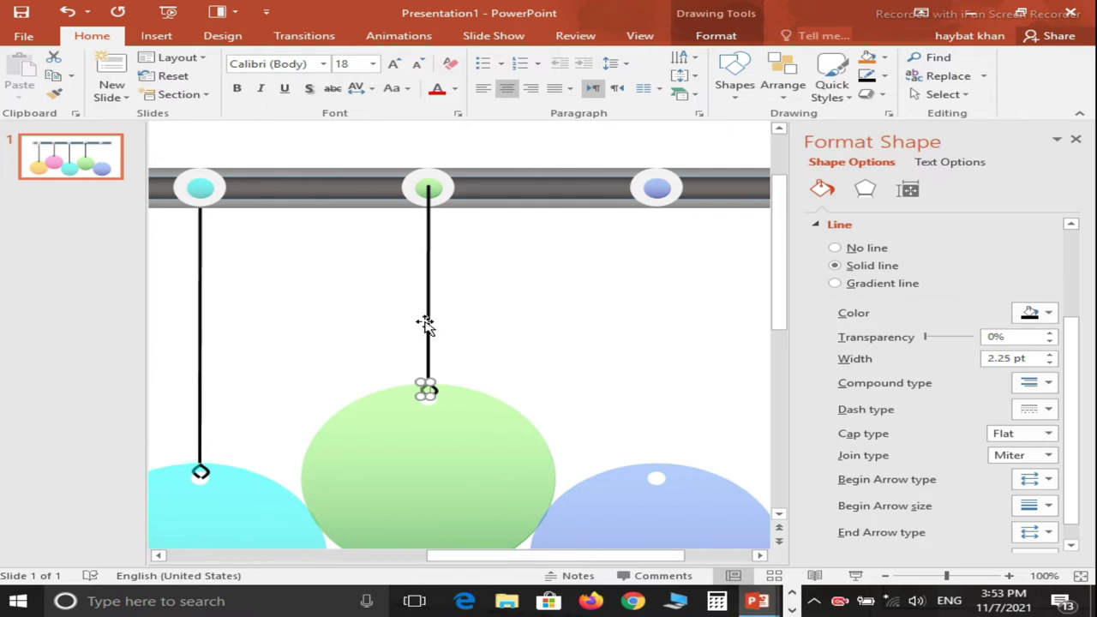
left_click(425, 319)
left_click(785, 84)
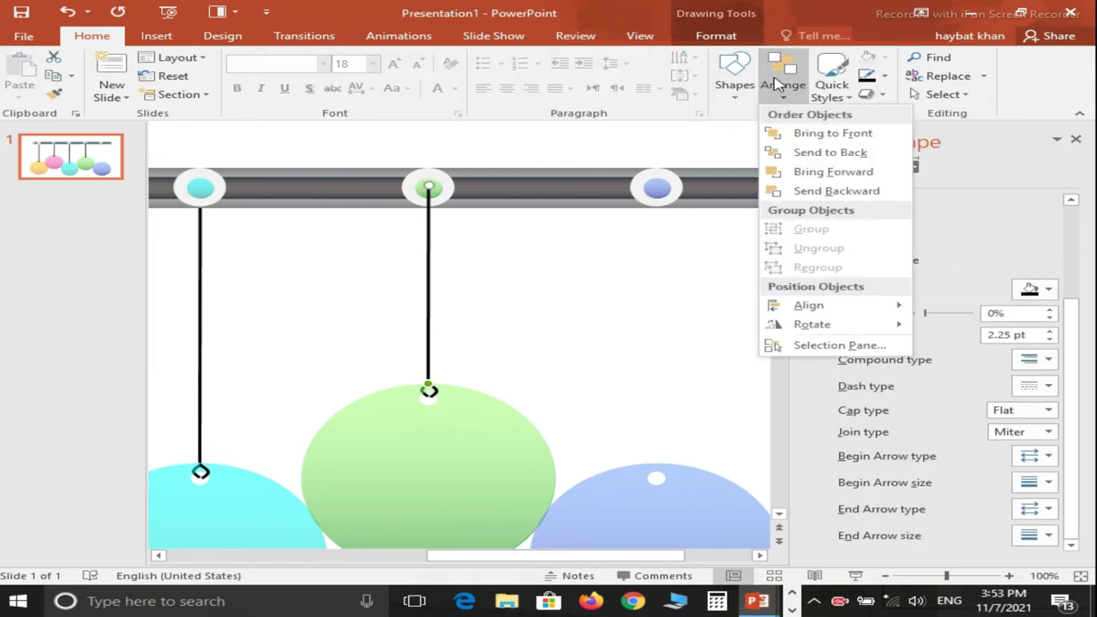
left_click(828, 151)
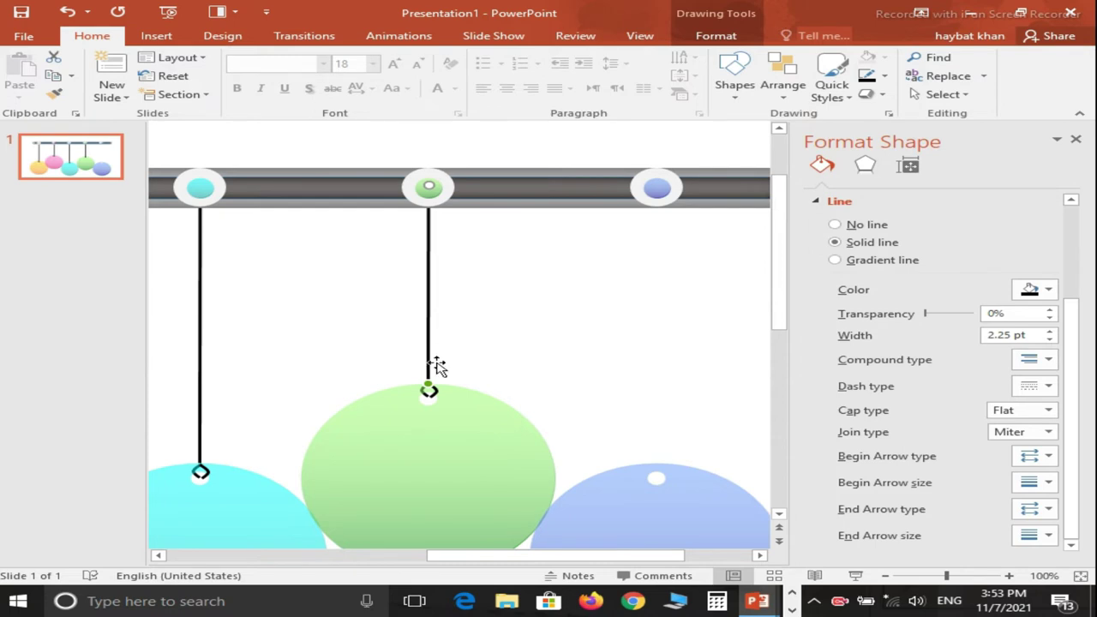
Copy the line to the blue ball and connect its end to the ball's top
mouse_move(429, 249)
left_mouse_down()
mouse_move(633, 287)
mouse_move(656, 266)
left_mouse_up()
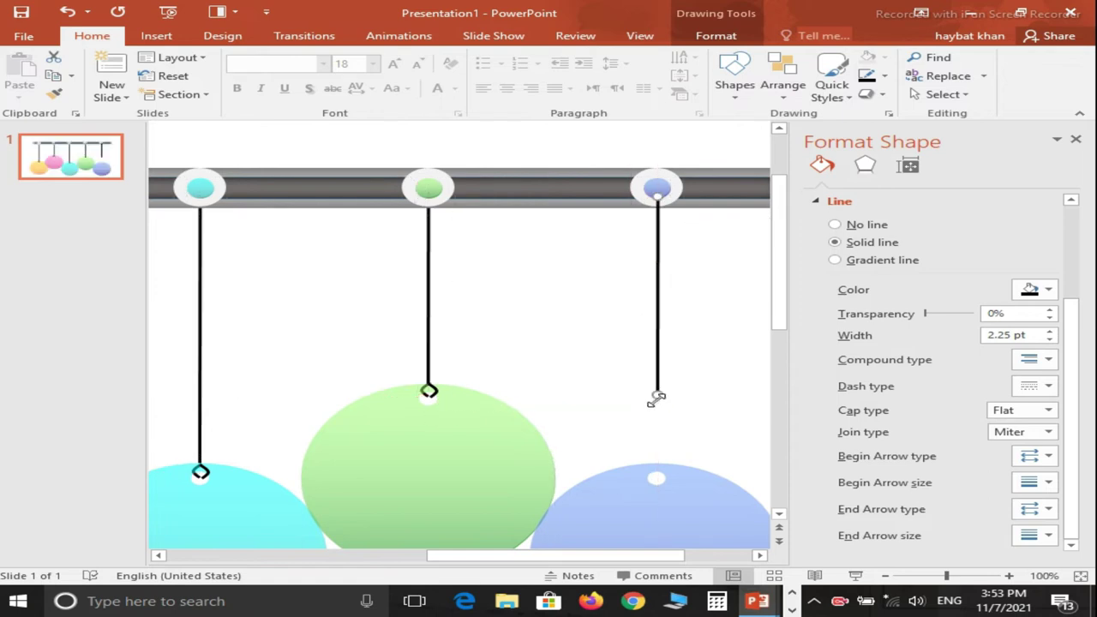
left_click_drag(659, 394, 654, 463)
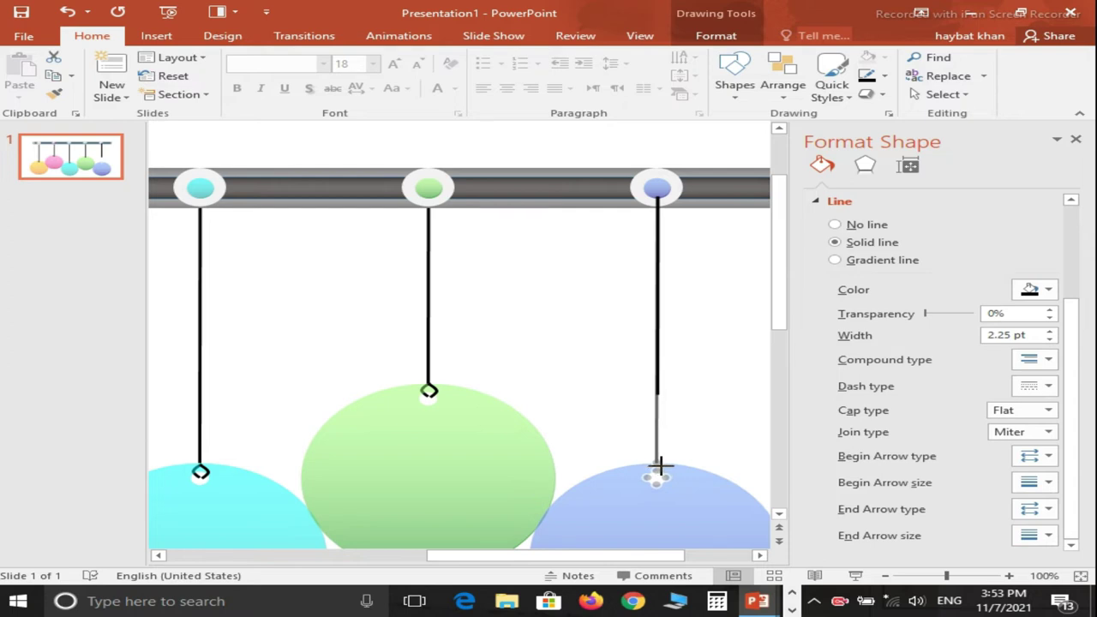
left_click_drag(659, 465, 657, 464)
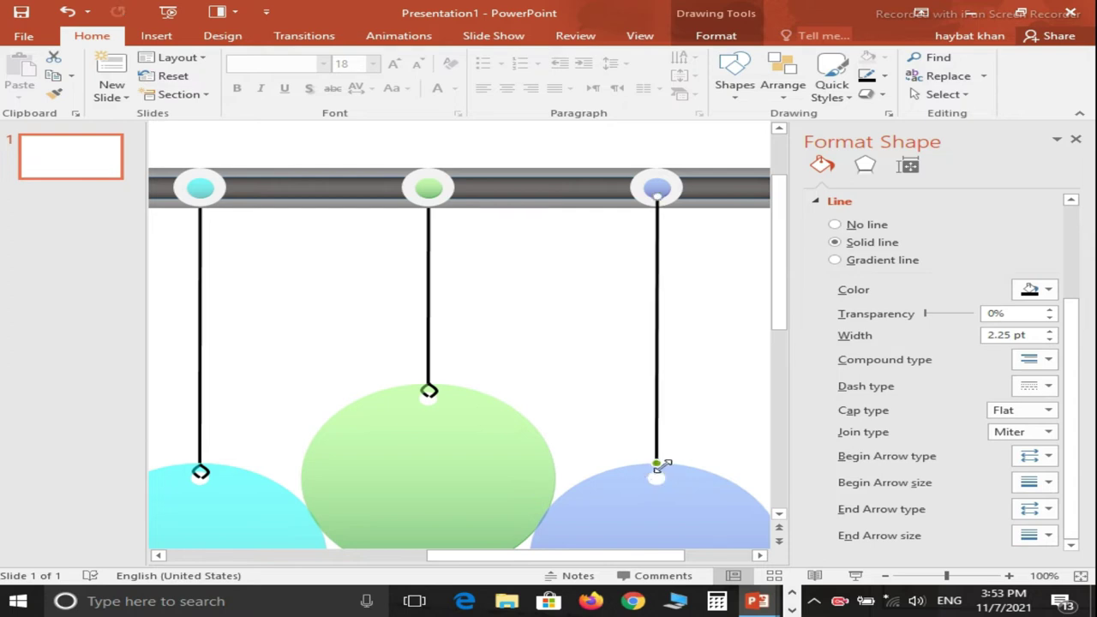
left_click(701, 444)
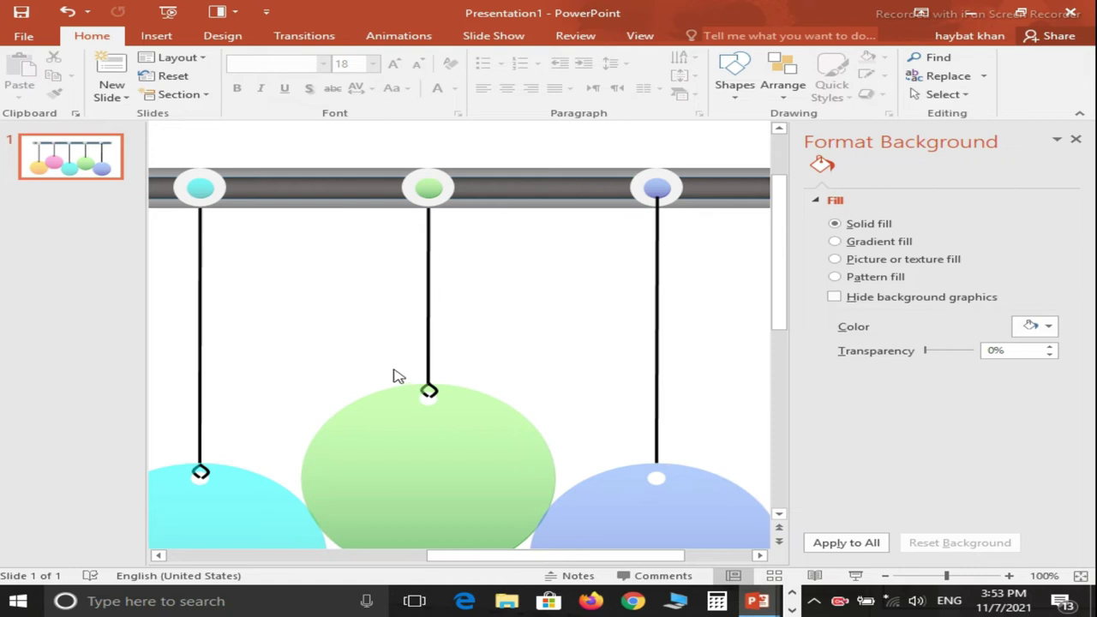
Copy the diamond marker to the blue ball, then send the diamond and line to the back
mouse_move(397, 375)
left_mouse_down()
mouse_move(457, 414)
mouse_move(445, 402)
mouse_move(657, 470)
left_mouse_up()
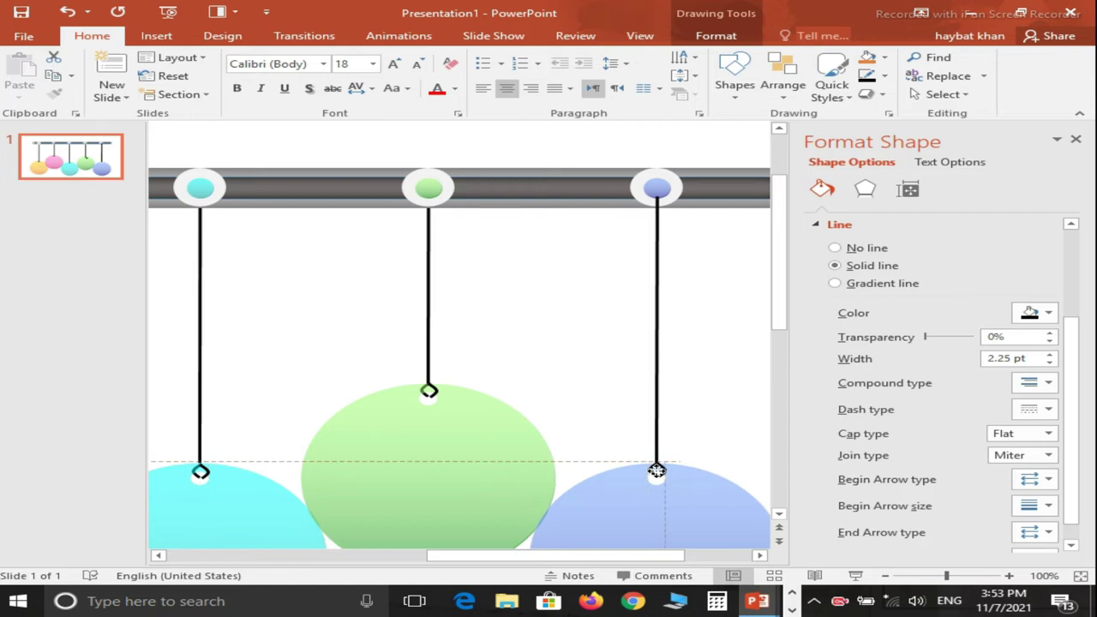
key("Escape")
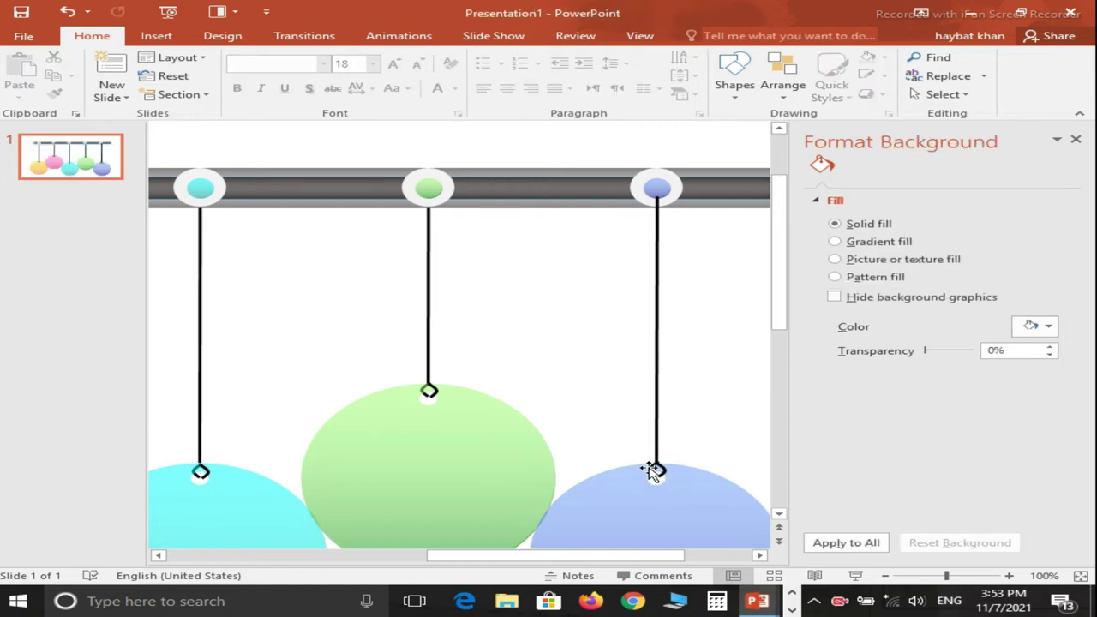
left_click(651, 470)
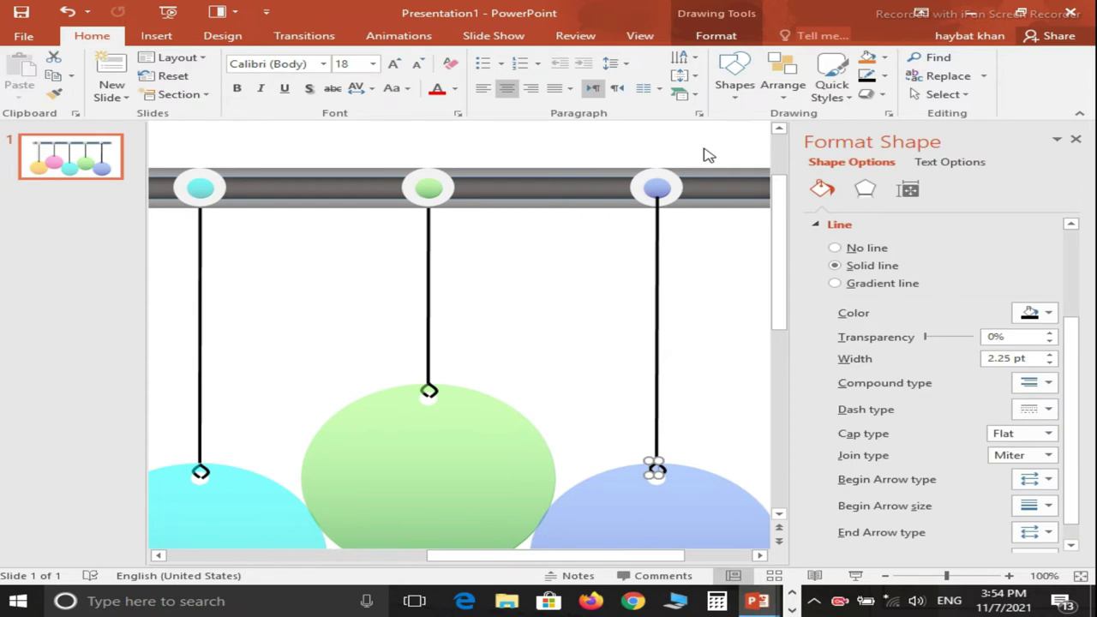
left_click(782, 86)
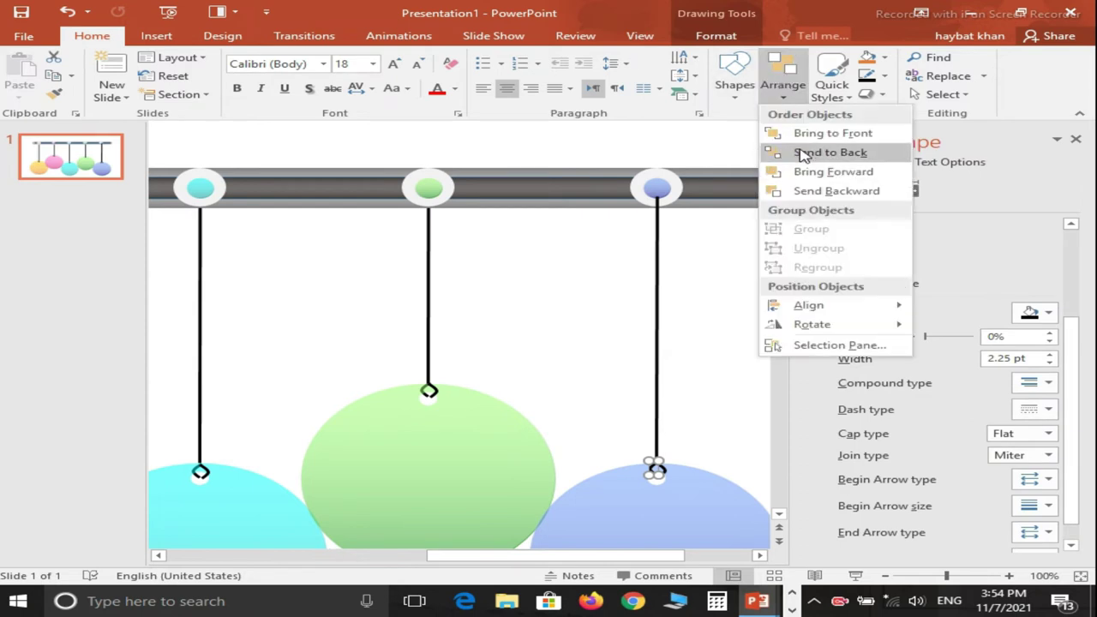
left_click(797, 152)
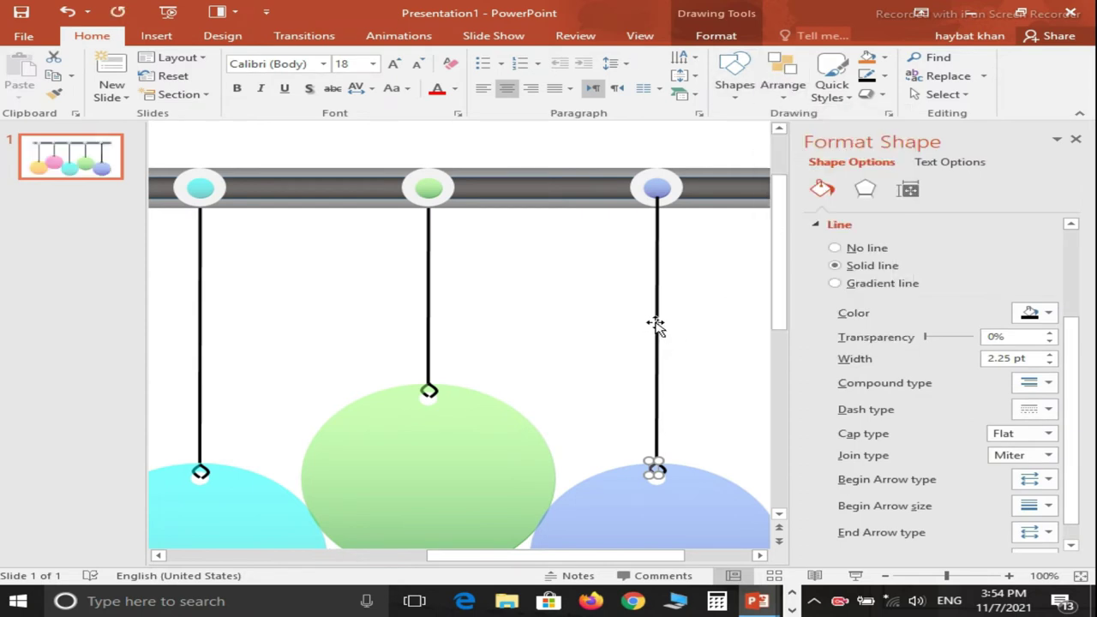
left_click(655, 326)
left_click(781, 85)
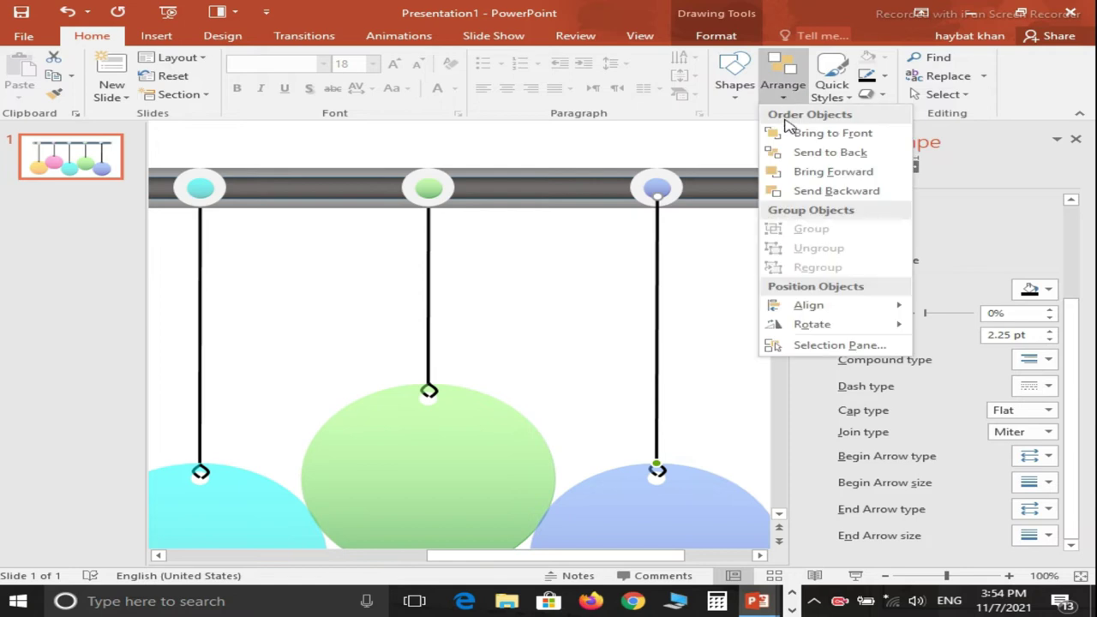
left_click(801, 152)
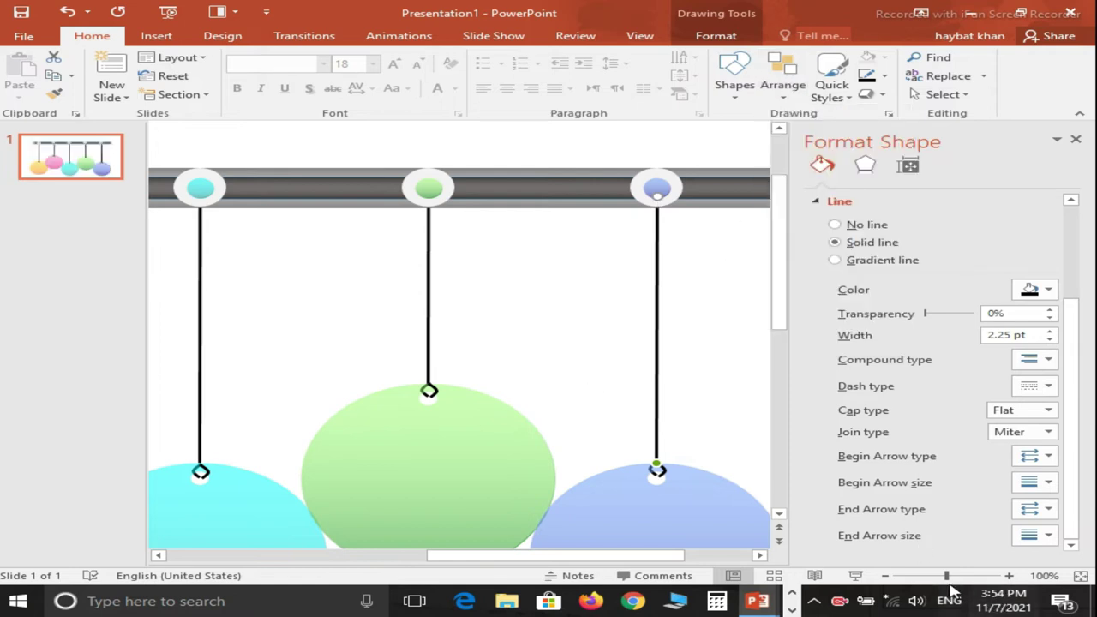
Zoom out and group the yellow ball with its string and hook
left_click(886, 576)
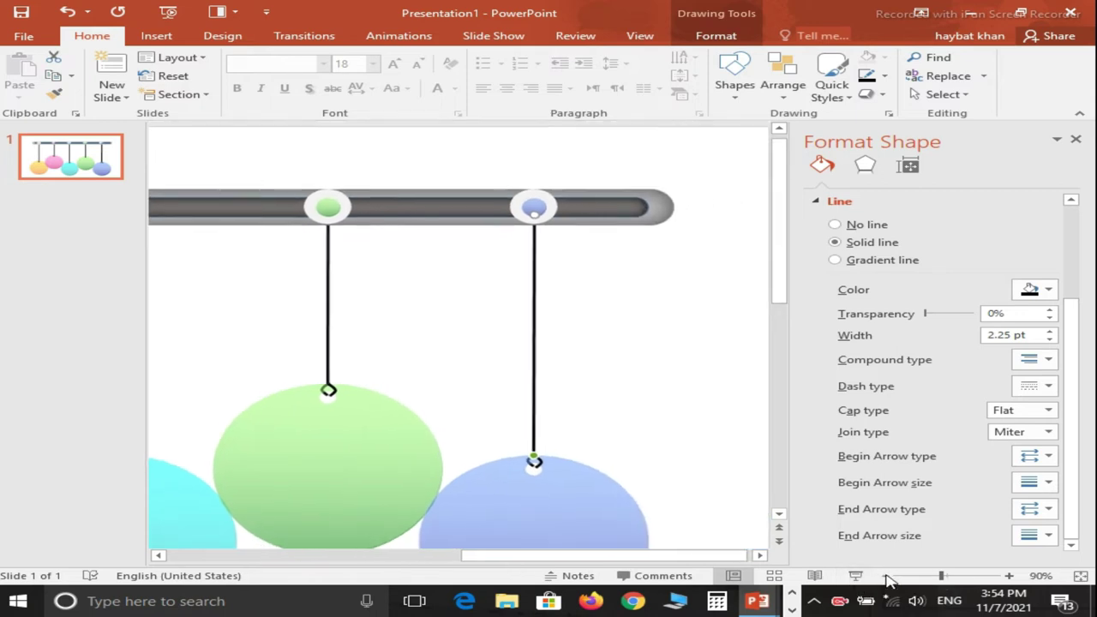
left_click(886, 576)
left_click(886, 576)
left_click(886, 575)
left_click(886, 576)
left_click(887, 576)
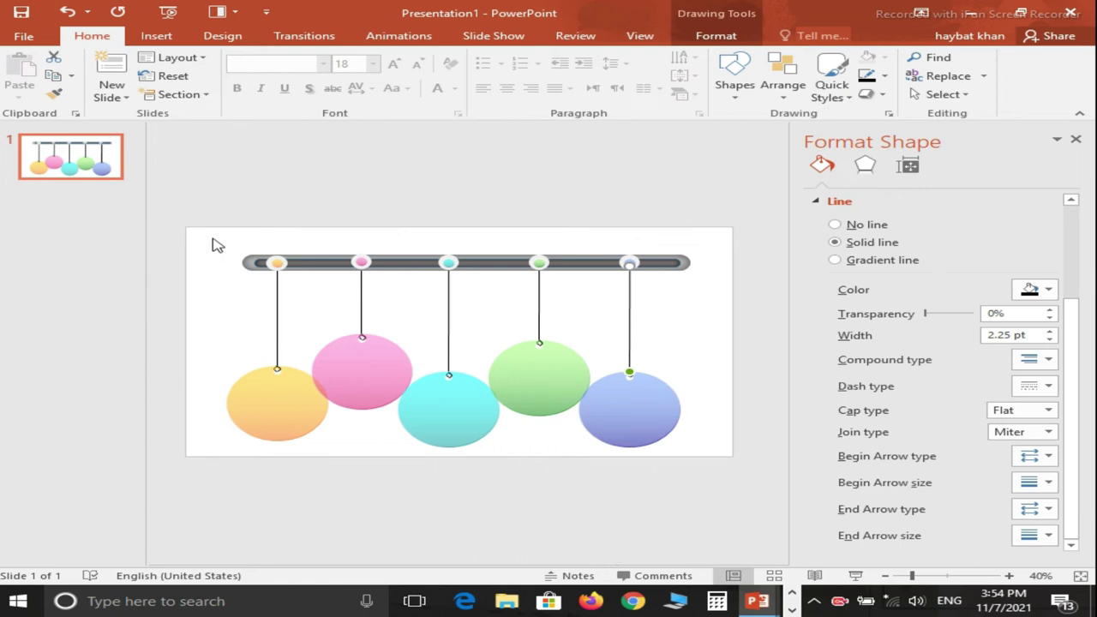
left_click_drag(212, 237, 338, 456)
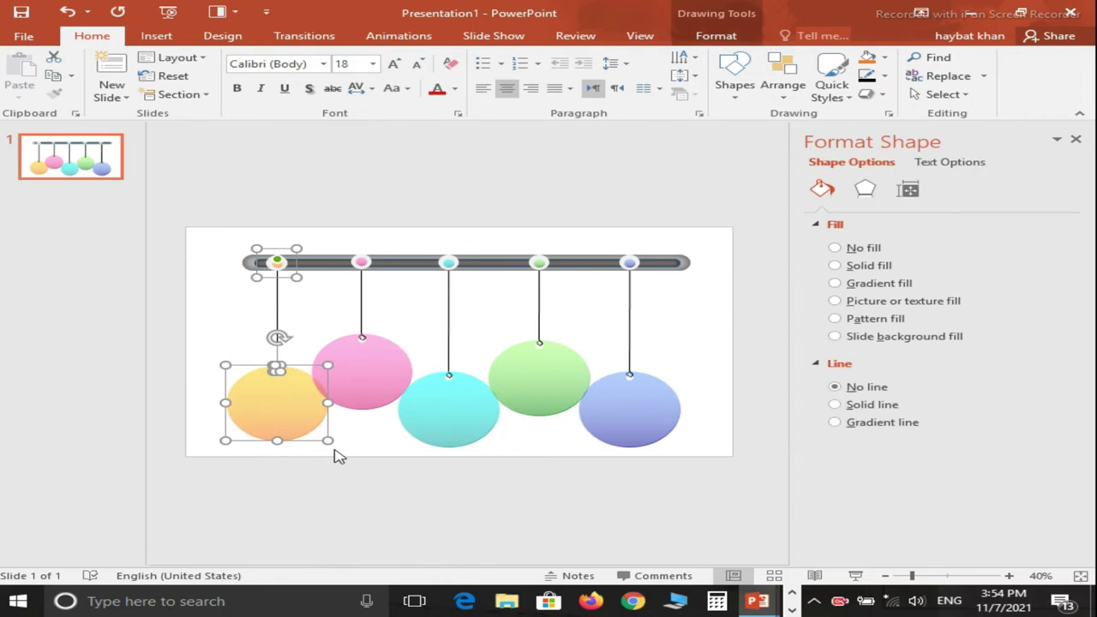
key("ctrl+g")
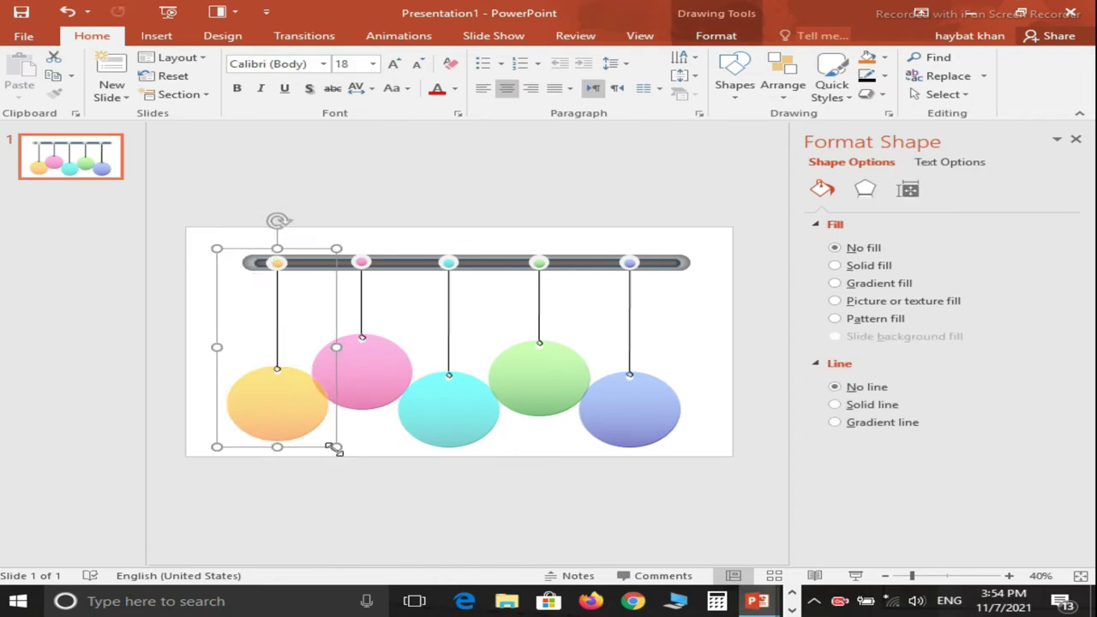
left_click(398, 315)
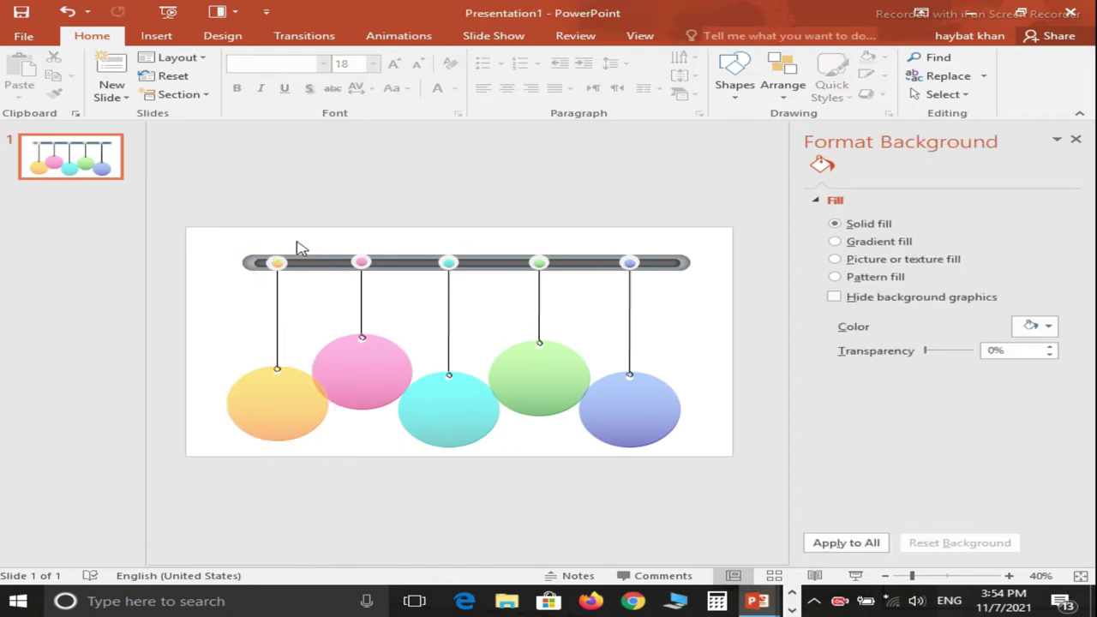
Group the pink ball and the teal ball each with its string and bead
left_click_drag(298, 228, 426, 441)
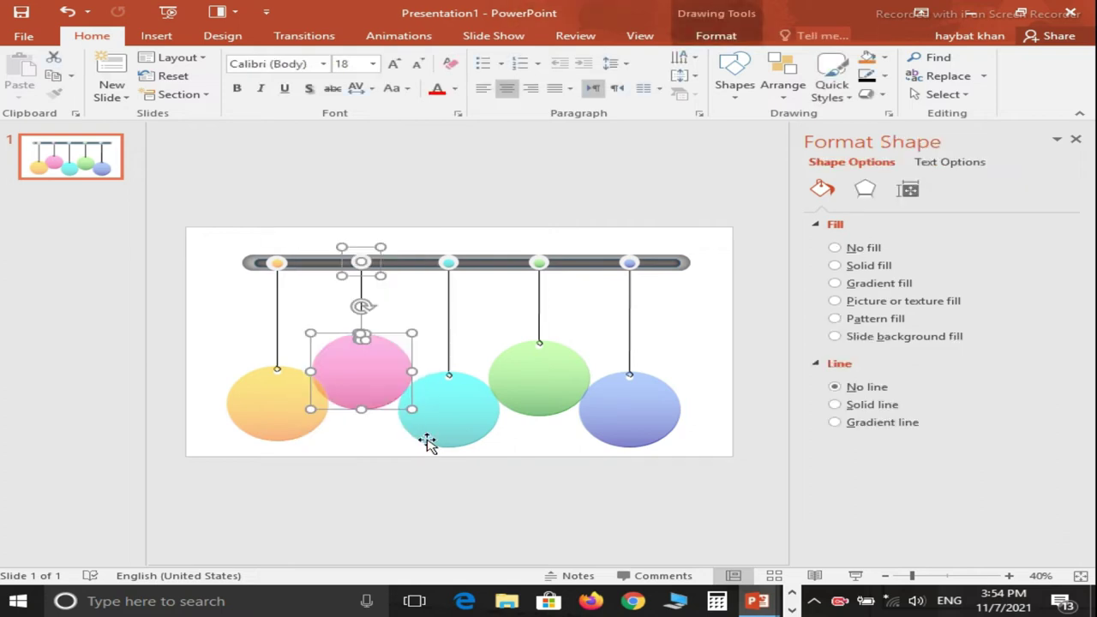
key("ctrl+g")
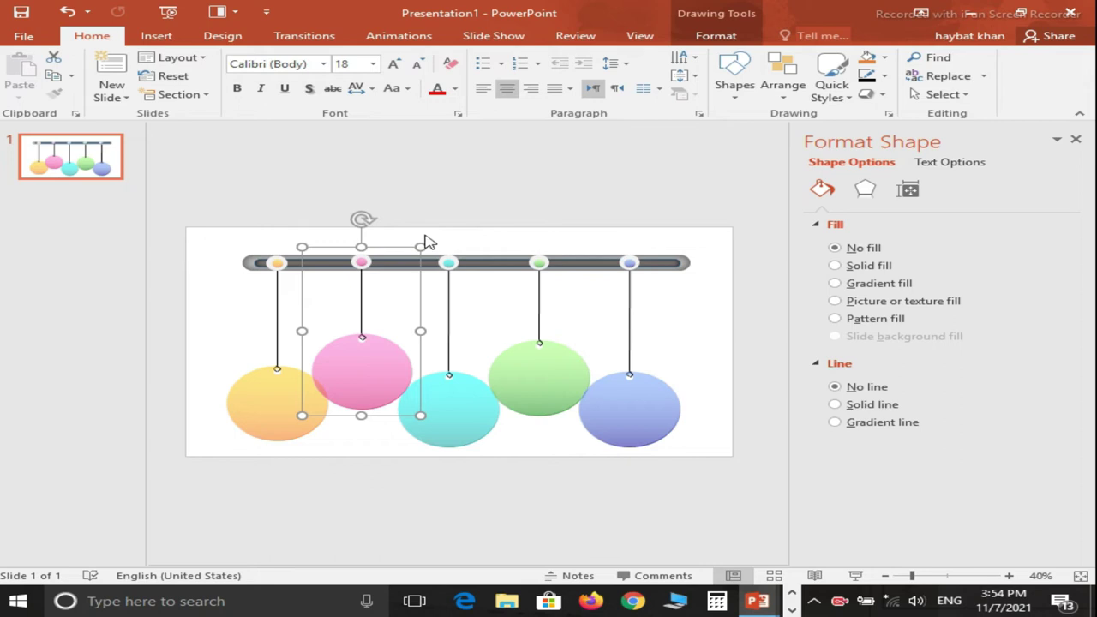
left_click(422, 242)
left_click_drag(398, 231, 507, 458)
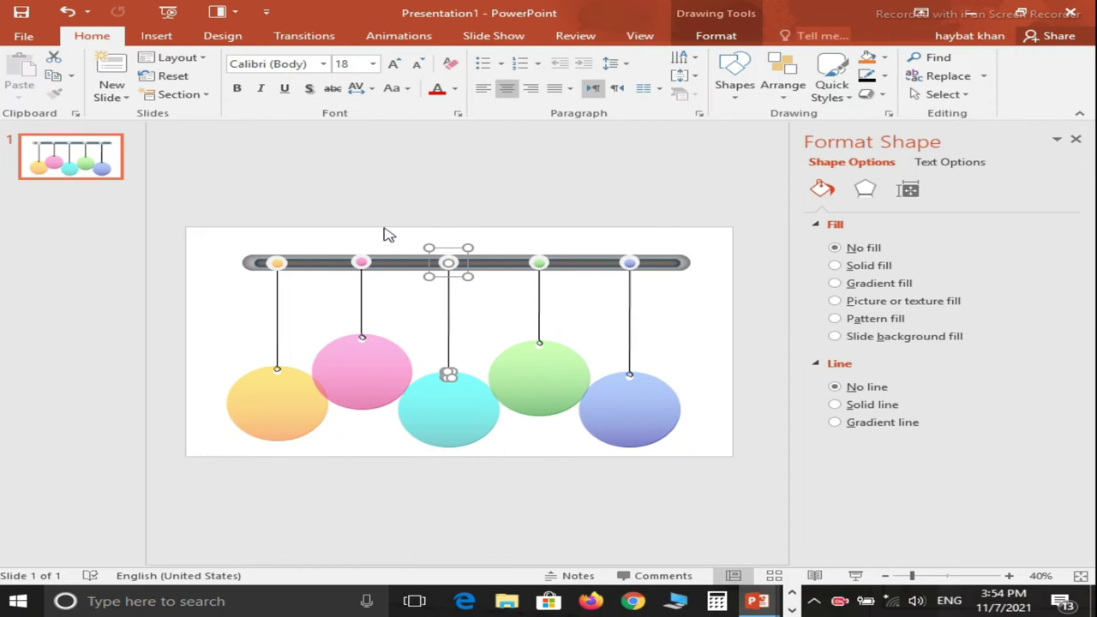
left_click_drag(385, 226, 506, 444)
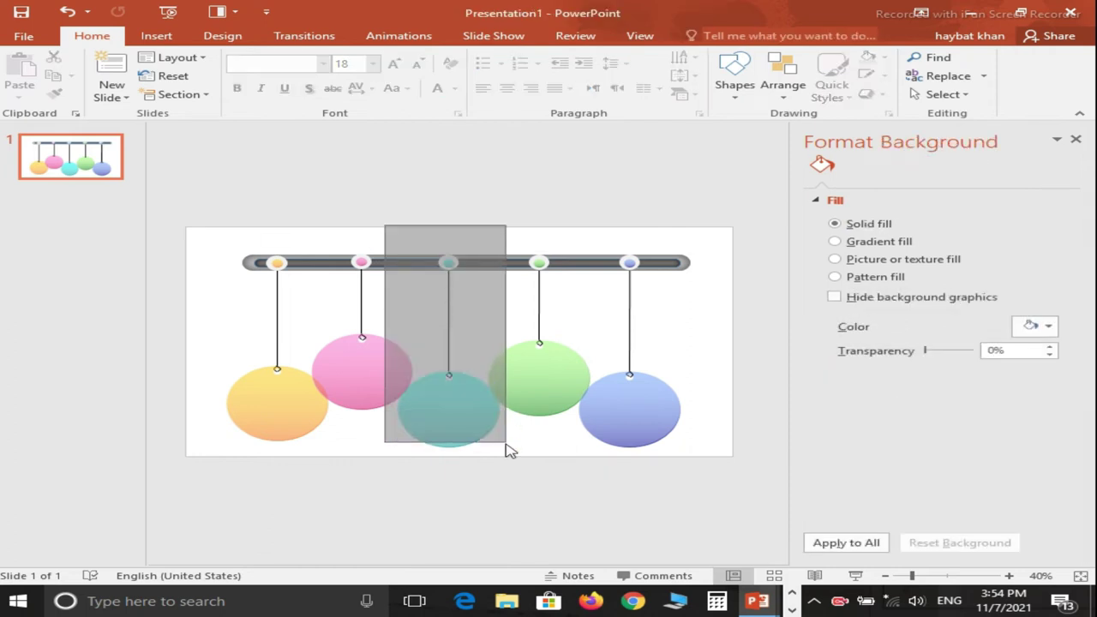
left_click_drag(506, 450, 507, 455)
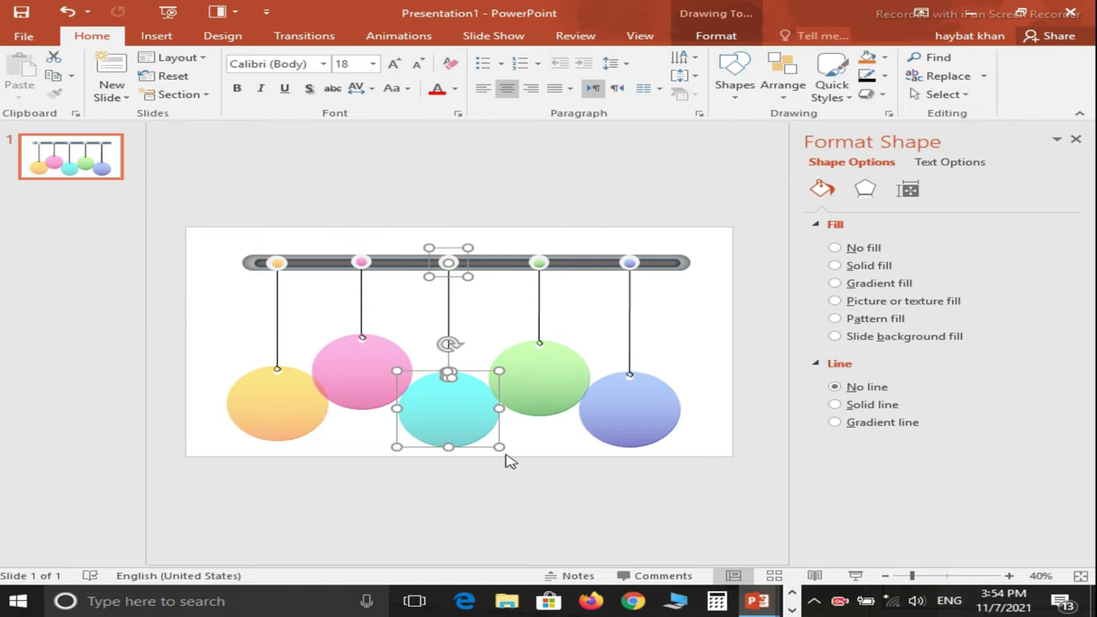
key("ctrl+g")
left_click(504, 245)
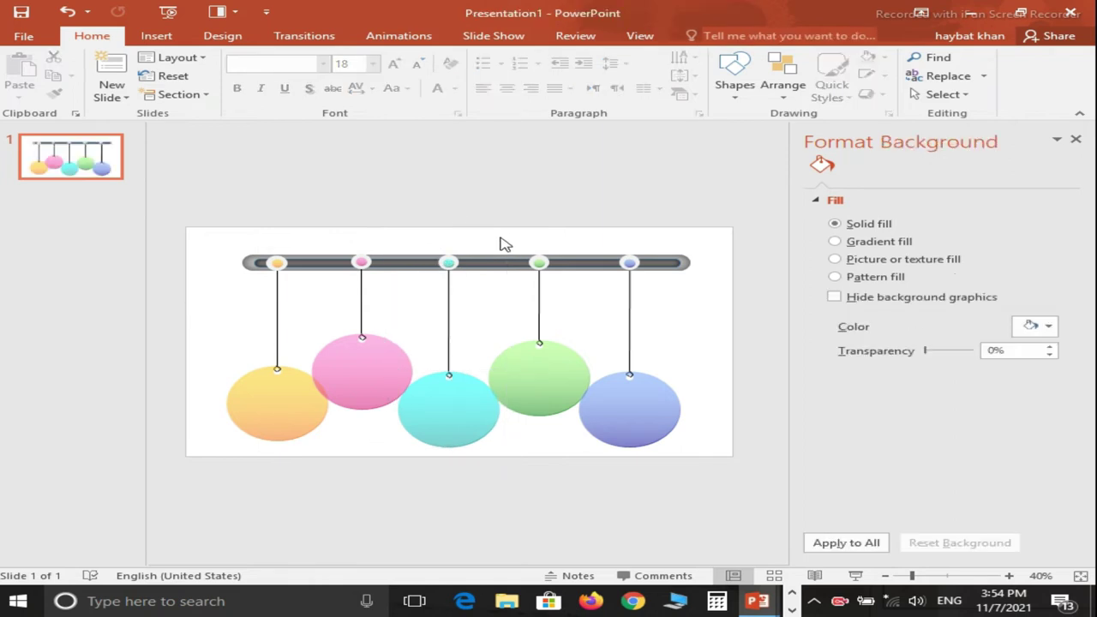
Select the green circle's pieces, then group the blue circle with its string and bead
left_click_drag(482, 228, 597, 428)
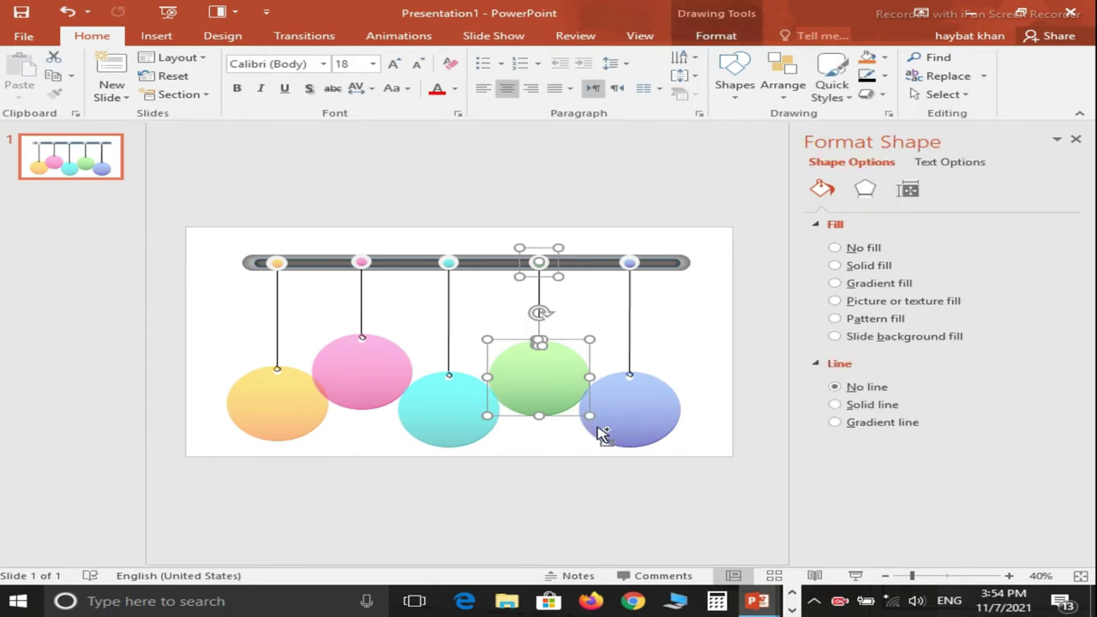
left_click(604, 238)
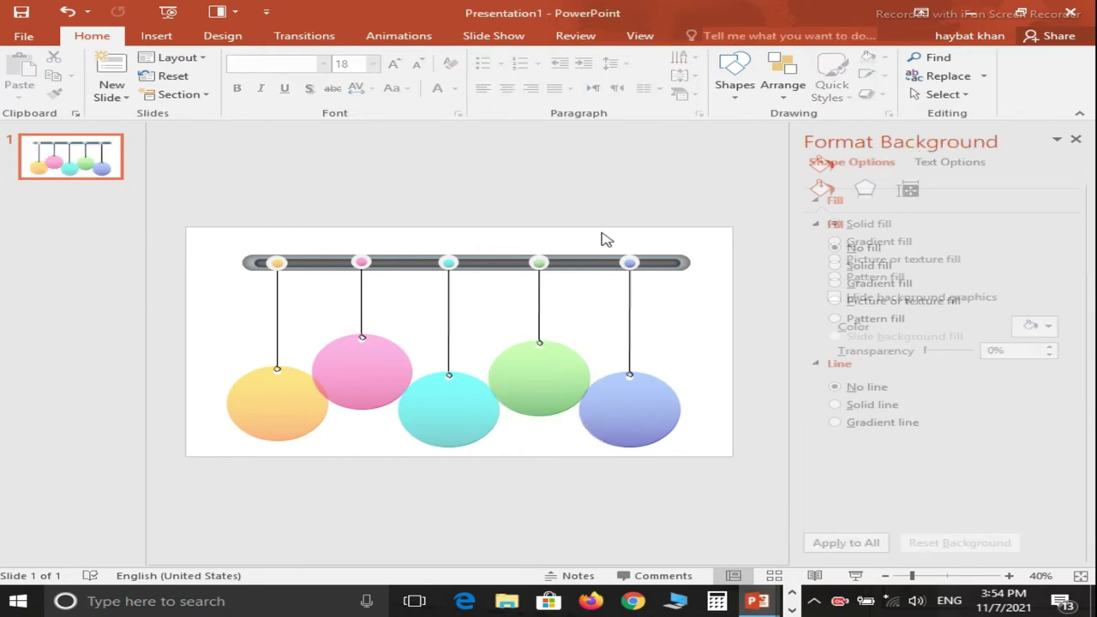
left_click_drag(573, 230, 718, 467)
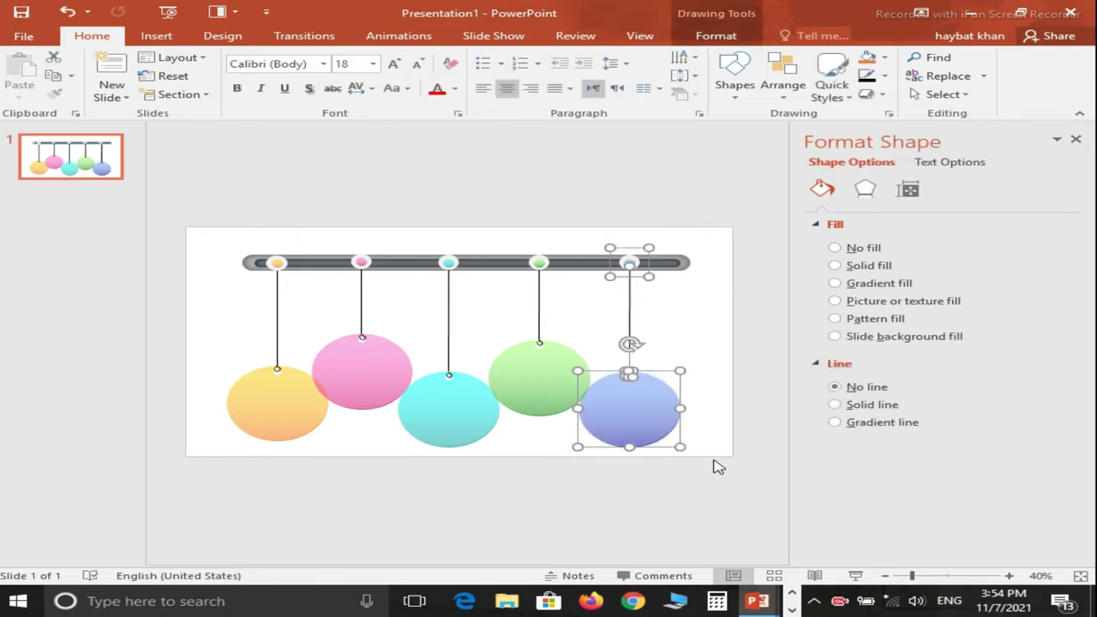
key("ctrl+g")
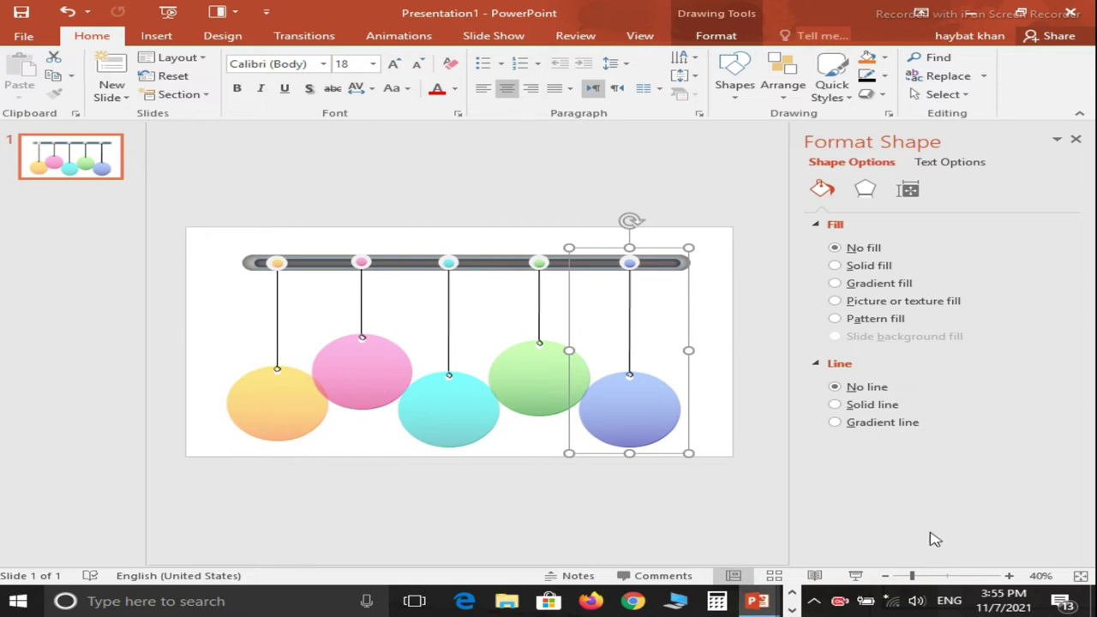
Zoom the slide to 70% and scroll left toward the yellow circle
left_click(1010, 576)
left_click(1010, 576)
left_click(1010, 576)
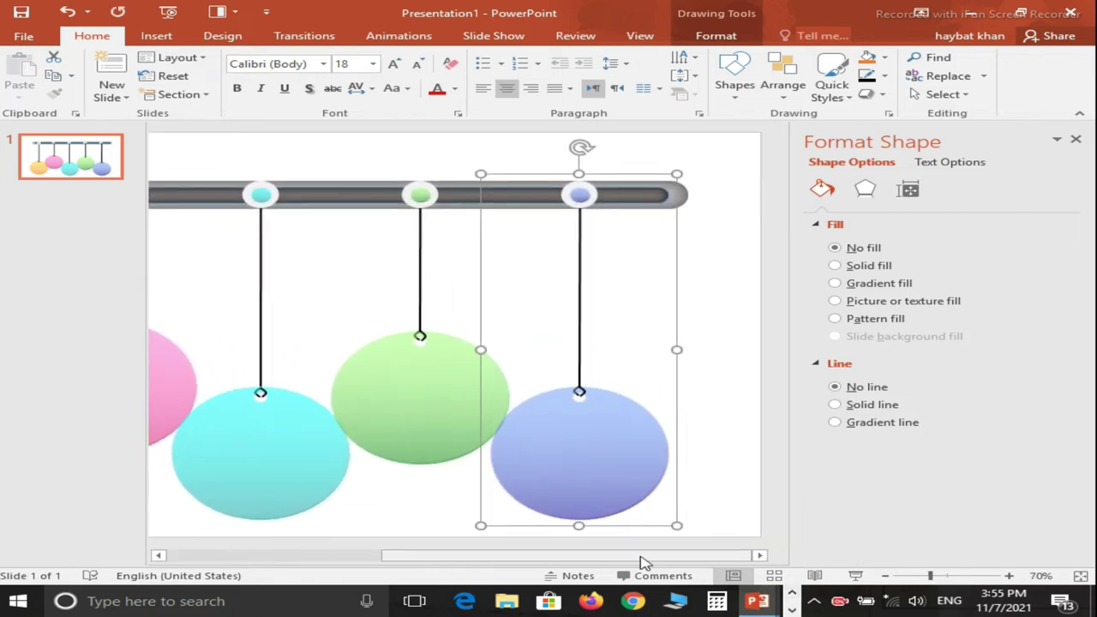
left_click_drag(641, 557, 368, 557)
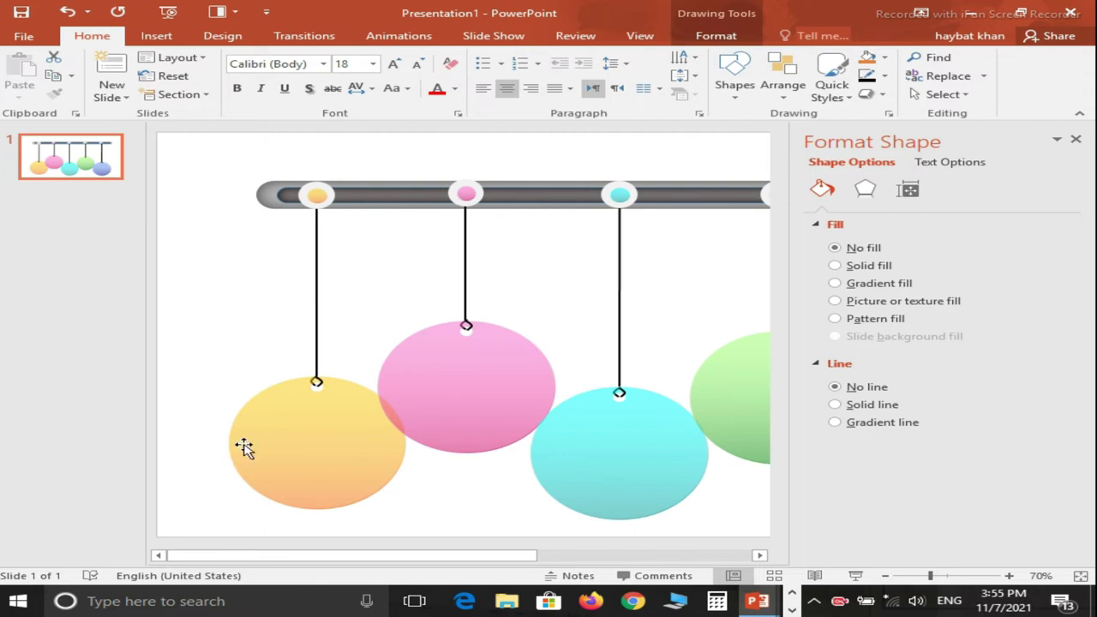
Get the Text Box tool ready to draw a label beside the circles
left_click(158, 38)
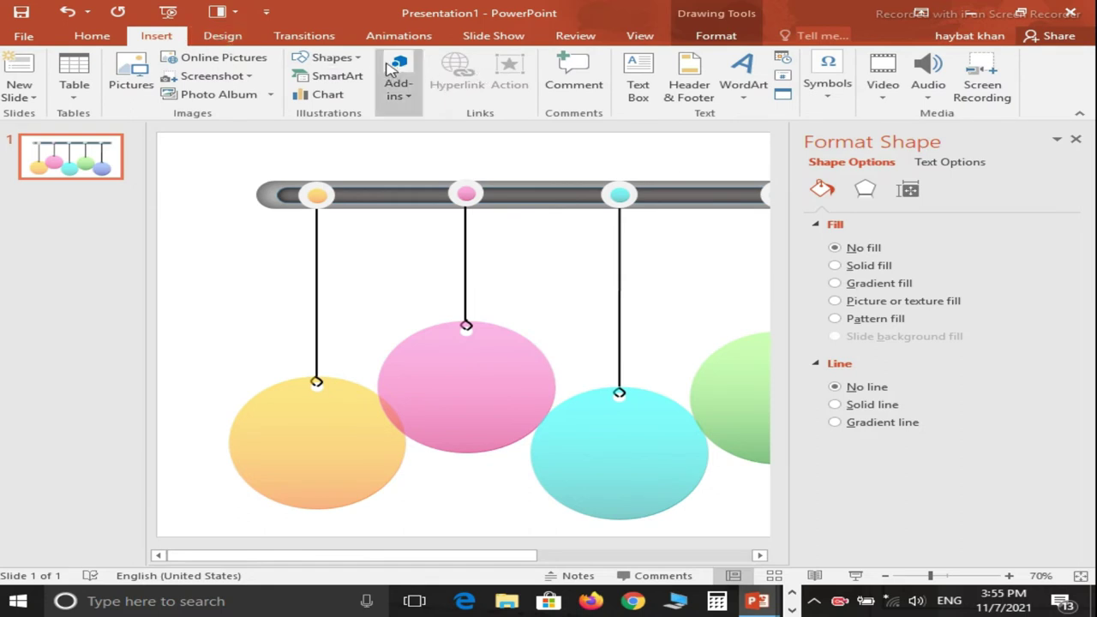
left_click(641, 77)
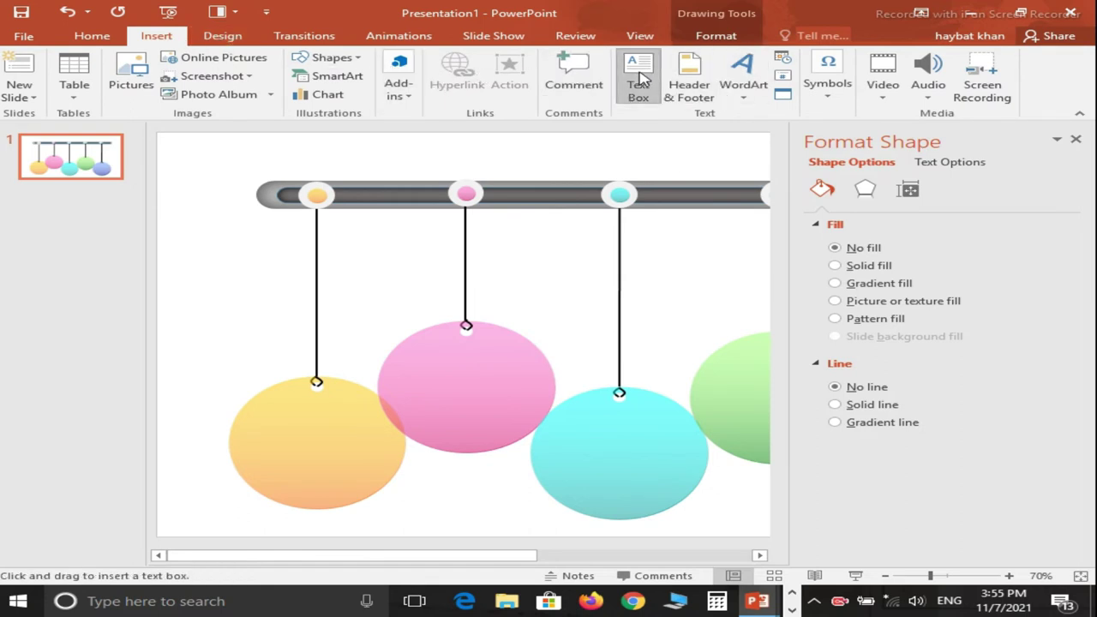
left_click(270, 413)
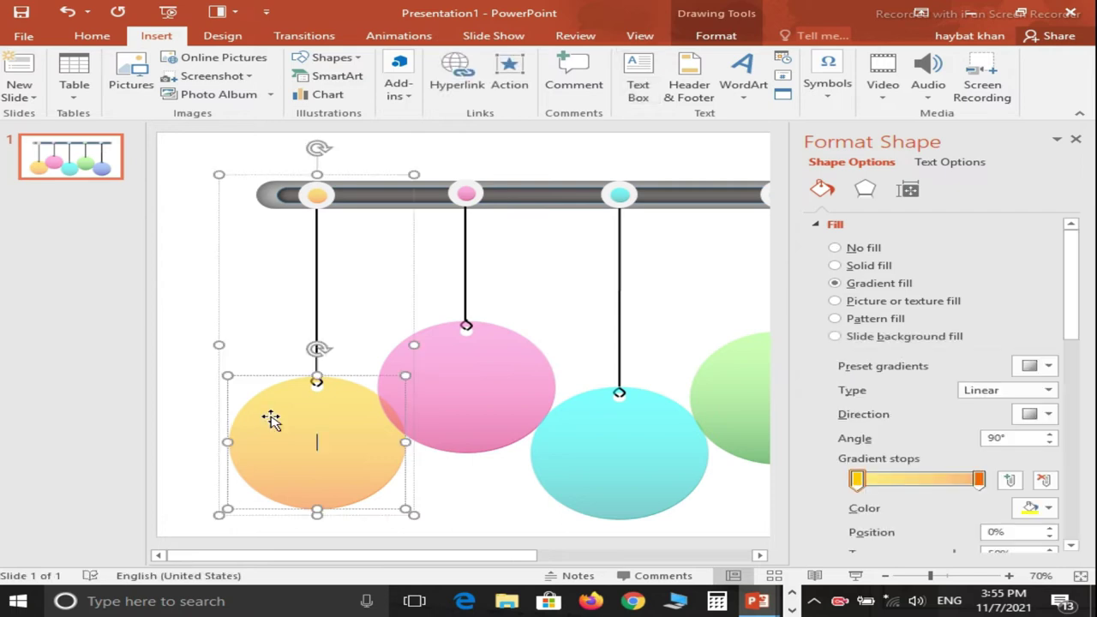
left_click(195, 368)
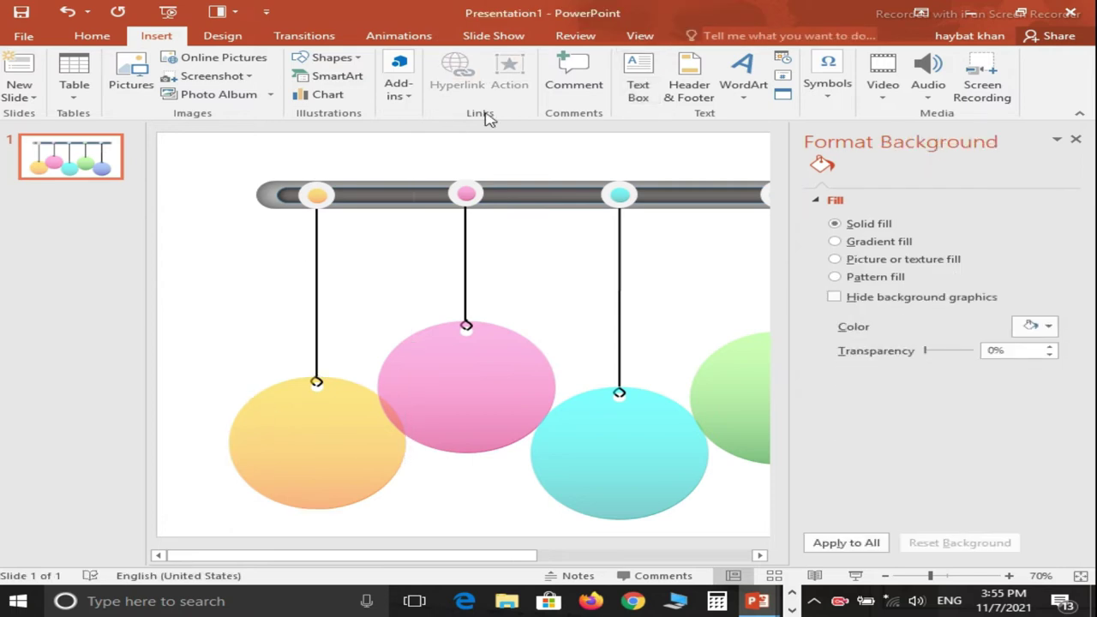
left_click(640, 72)
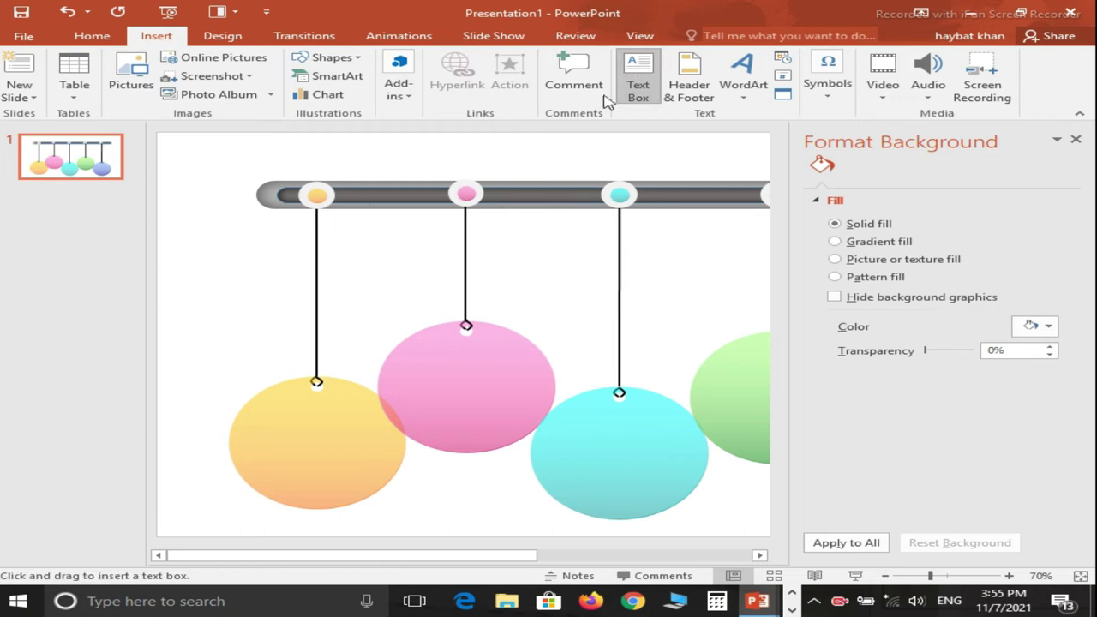
Add a text box reading 'Computer' and move it onto the yellow circle
left_click(176, 299)
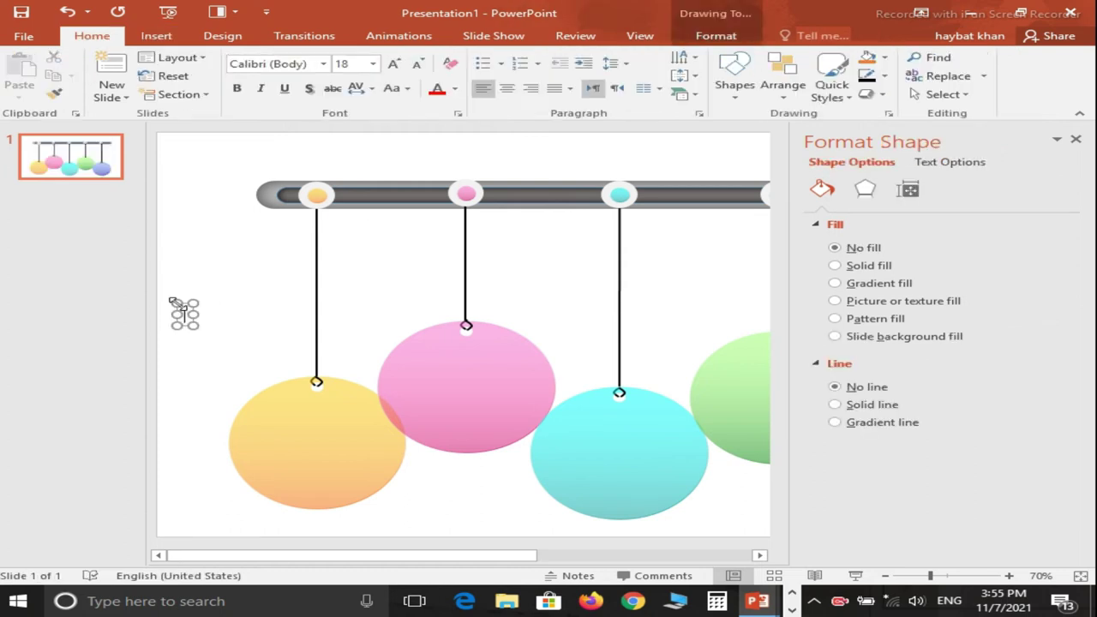
type("q")
type("ompute")
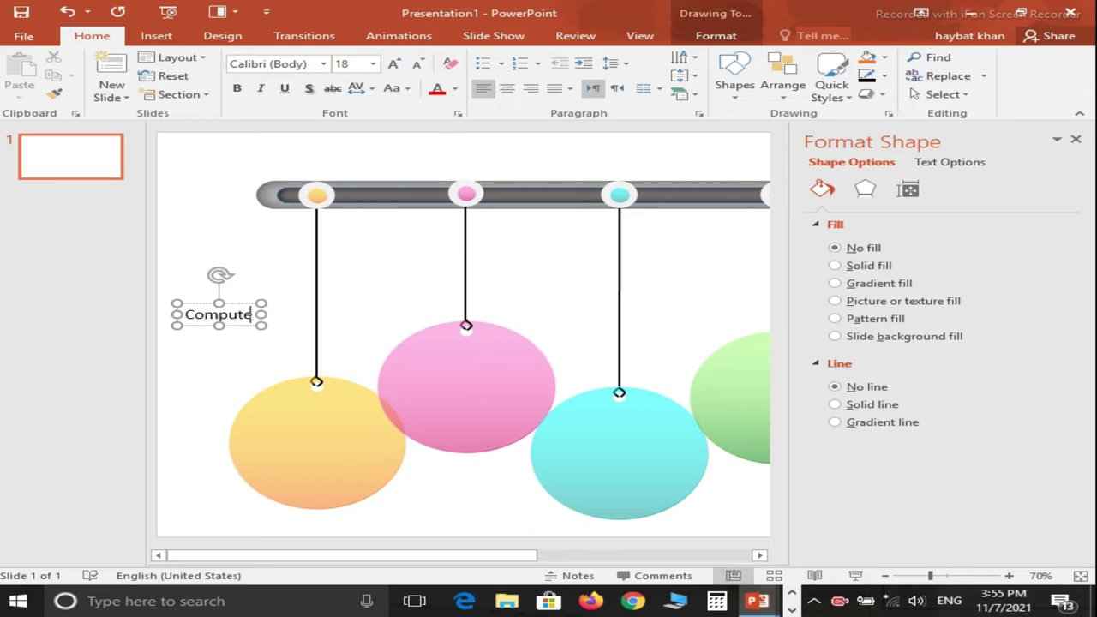
type("r")
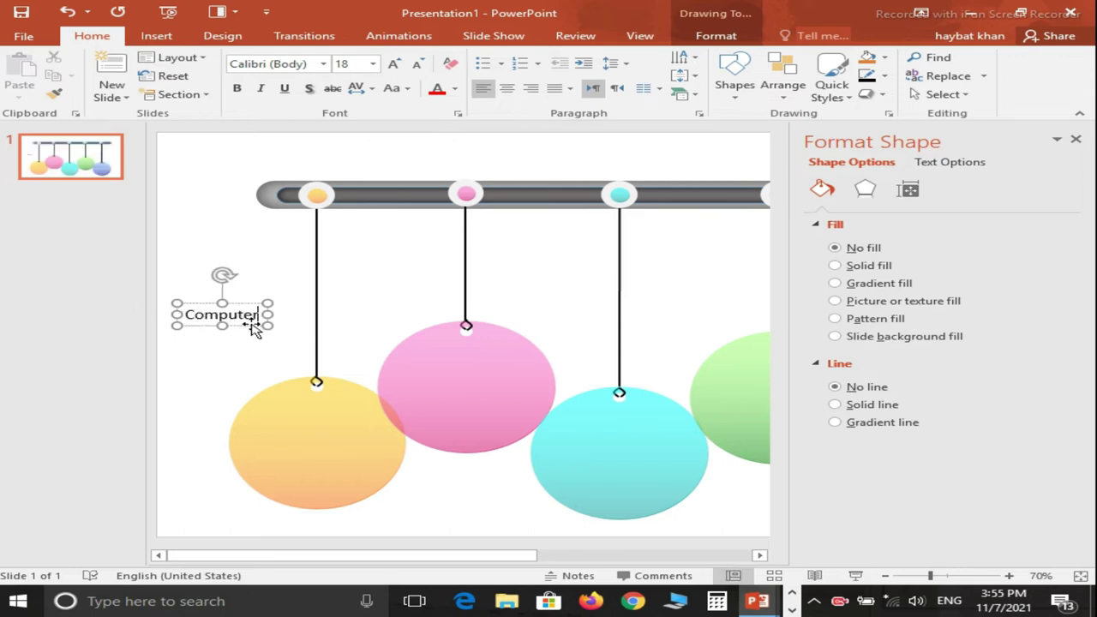
left_click_drag(247, 330, 339, 416)
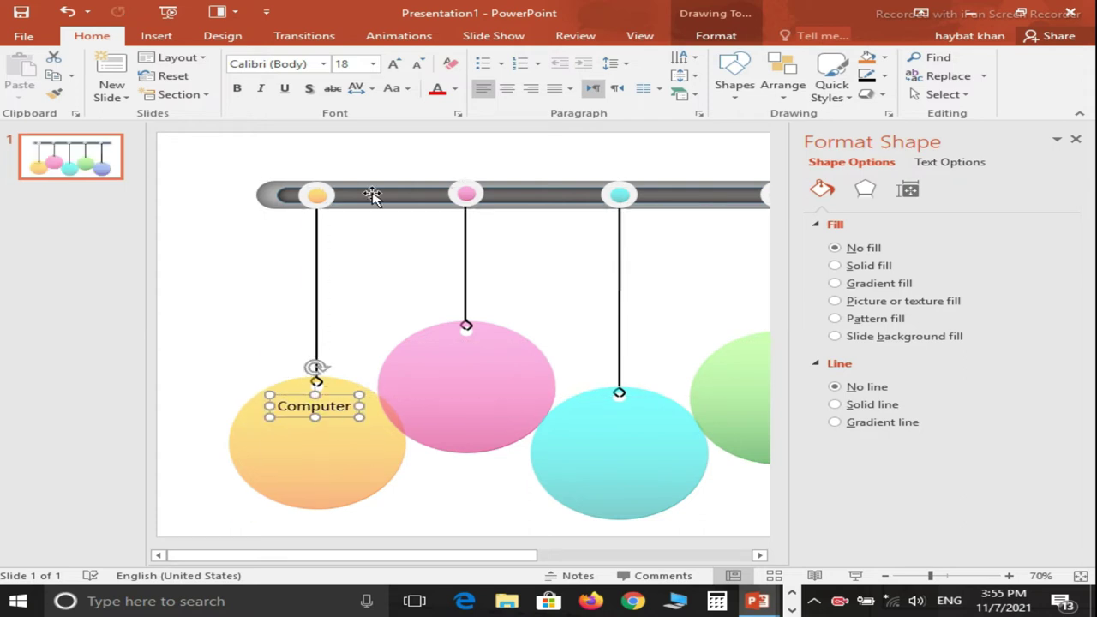
Make the Computer label bold, shadowed, orange and 28 pt, nudged slightly left
left_click(437, 91)
left_click(240, 89)
left_click(309, 88)
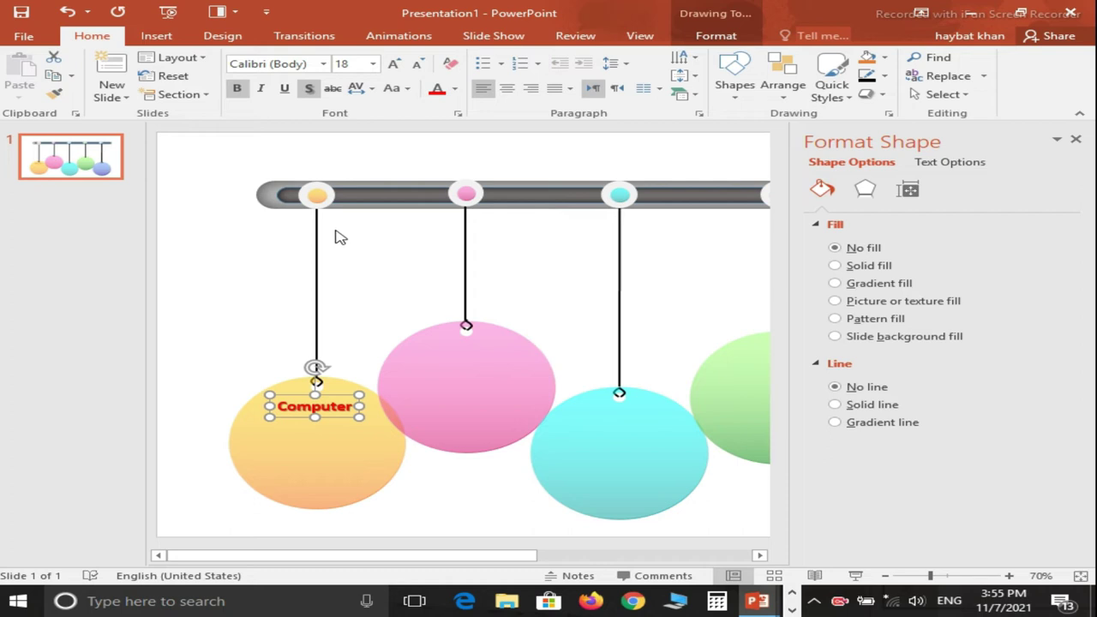
left_click(456, 90)
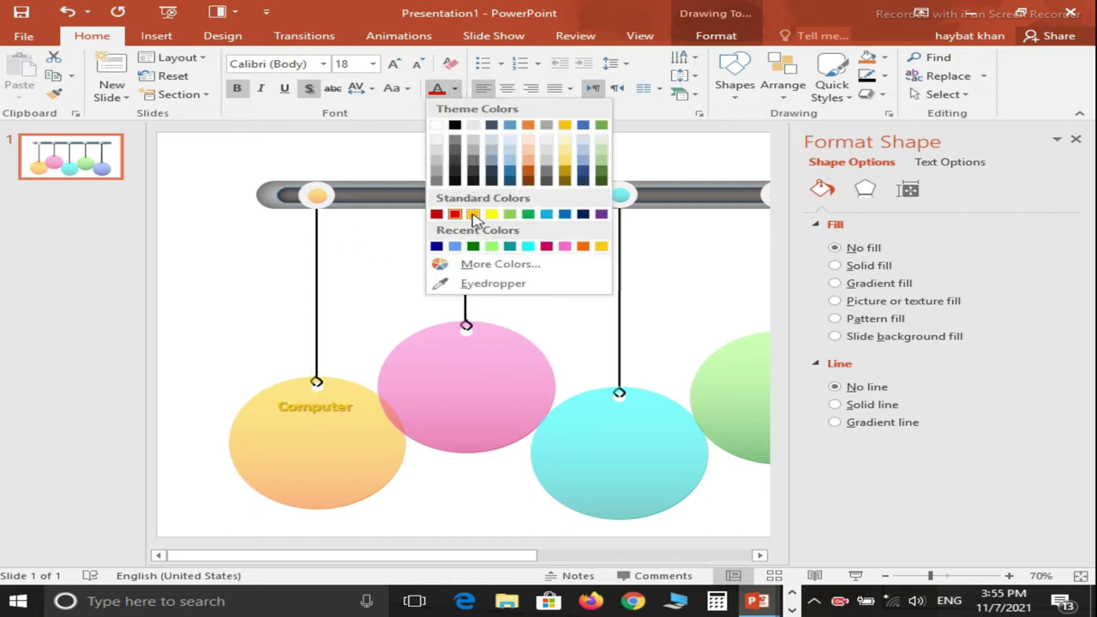
left_click(473, 214)
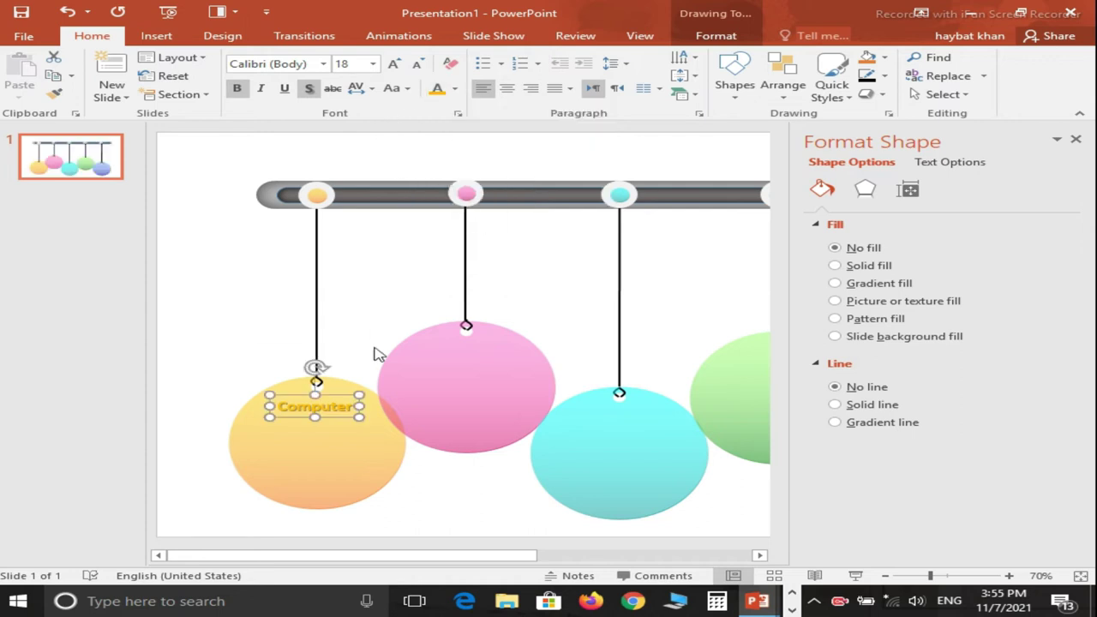
left_click(415, 69)
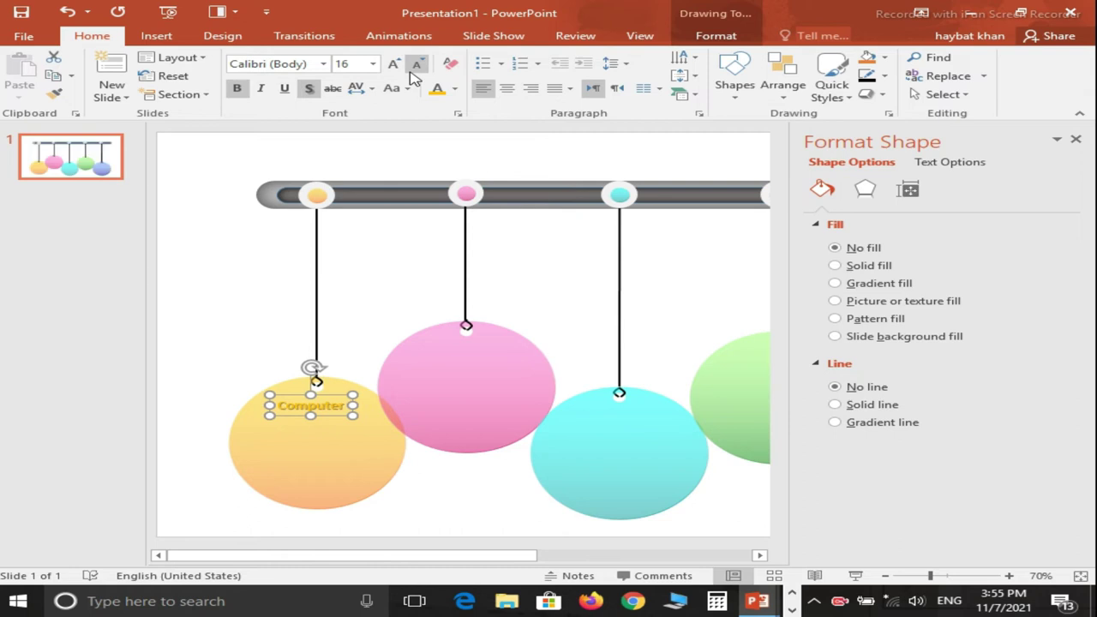
left_click(394, 66)
left_click(394, 66)
left_click(394, 66)
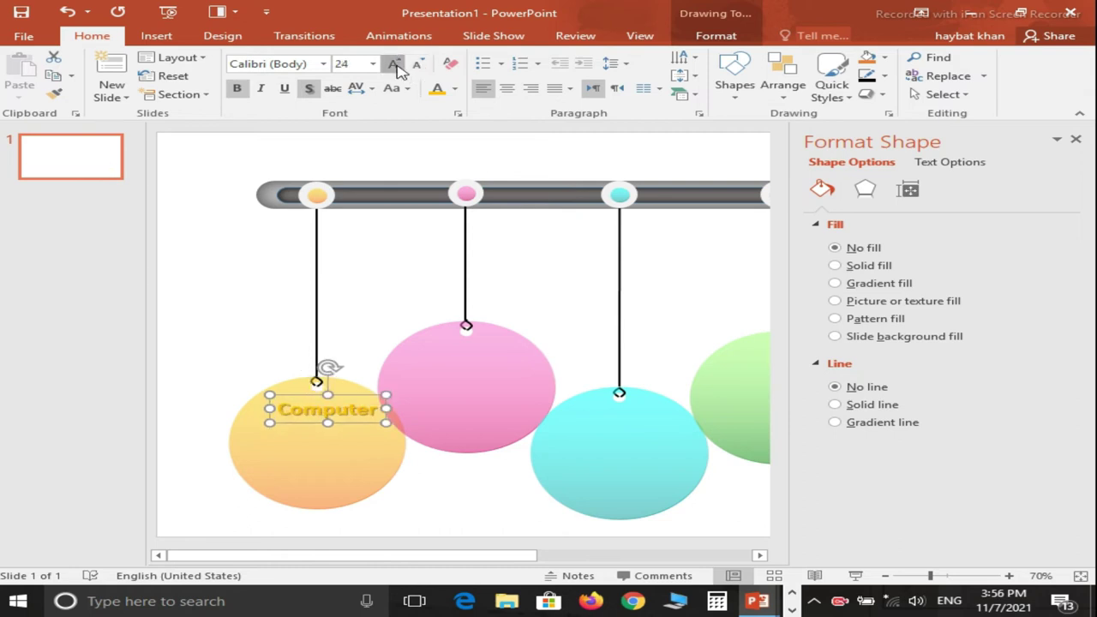
left_click(395, 66)
left_click_drag(288, 428, 271, 427)
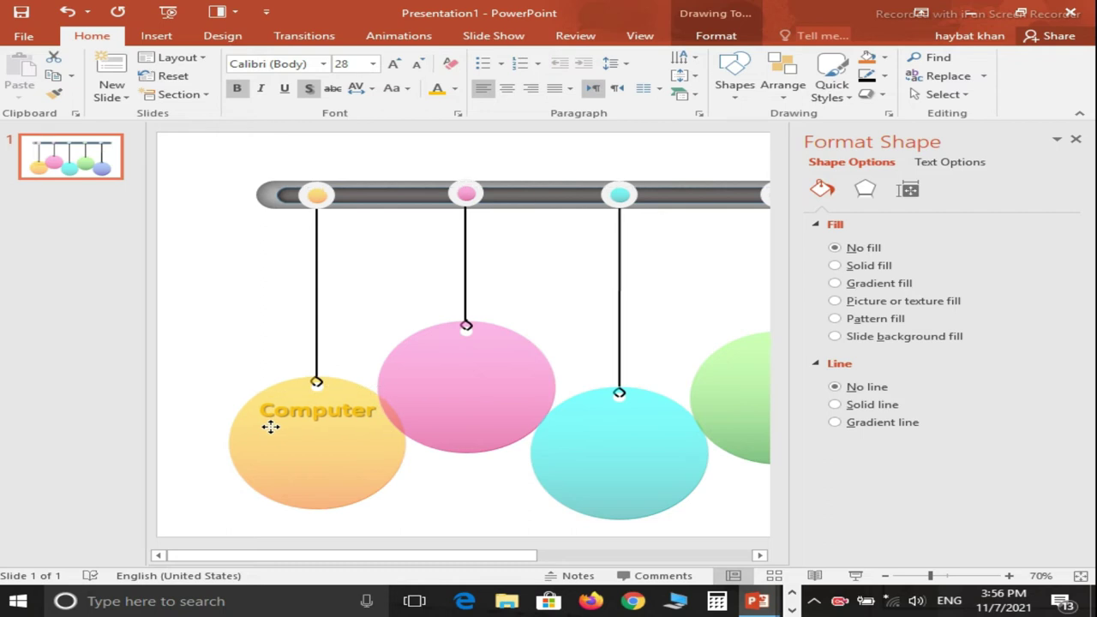
left_click(271, 427)
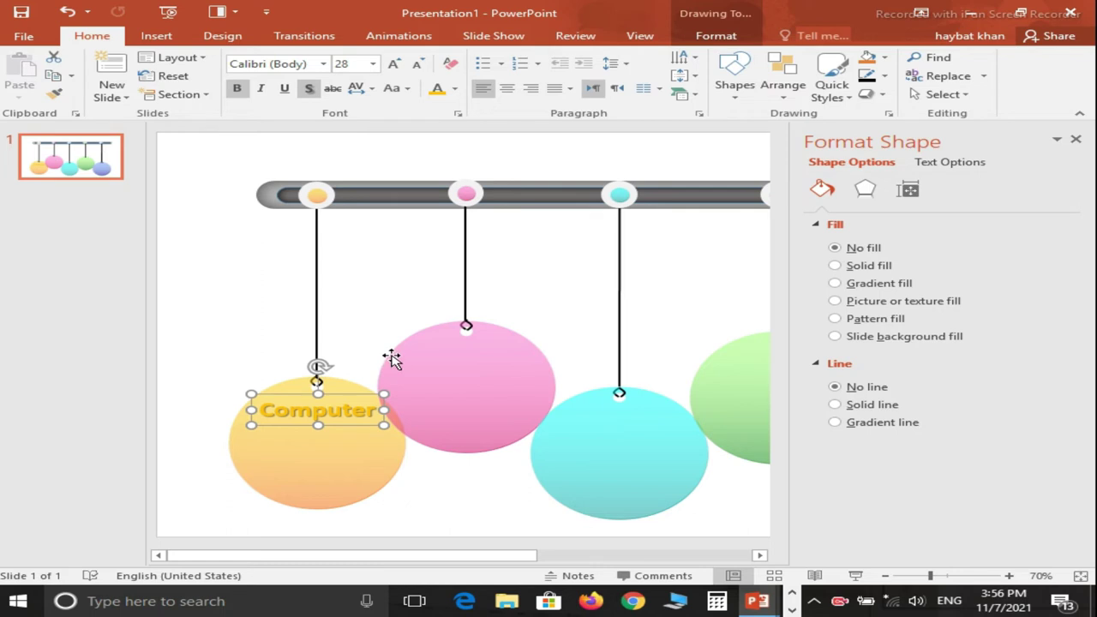
Copy the Computer label onto the pink circle
left_click(229, 320)
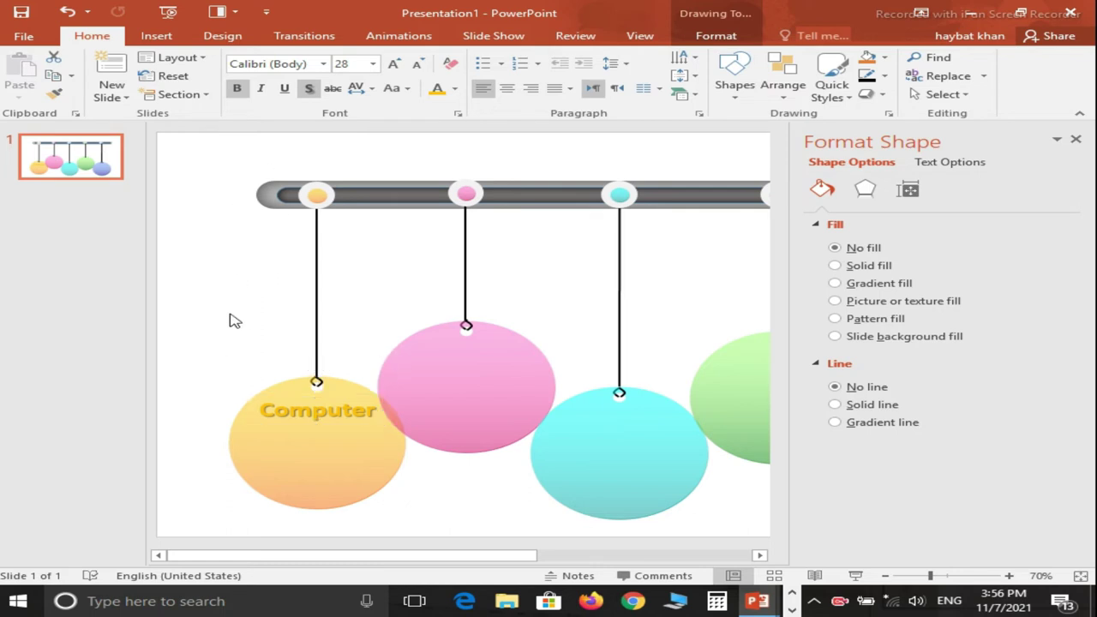
left_click(313, 415)
left_click(358, 394)
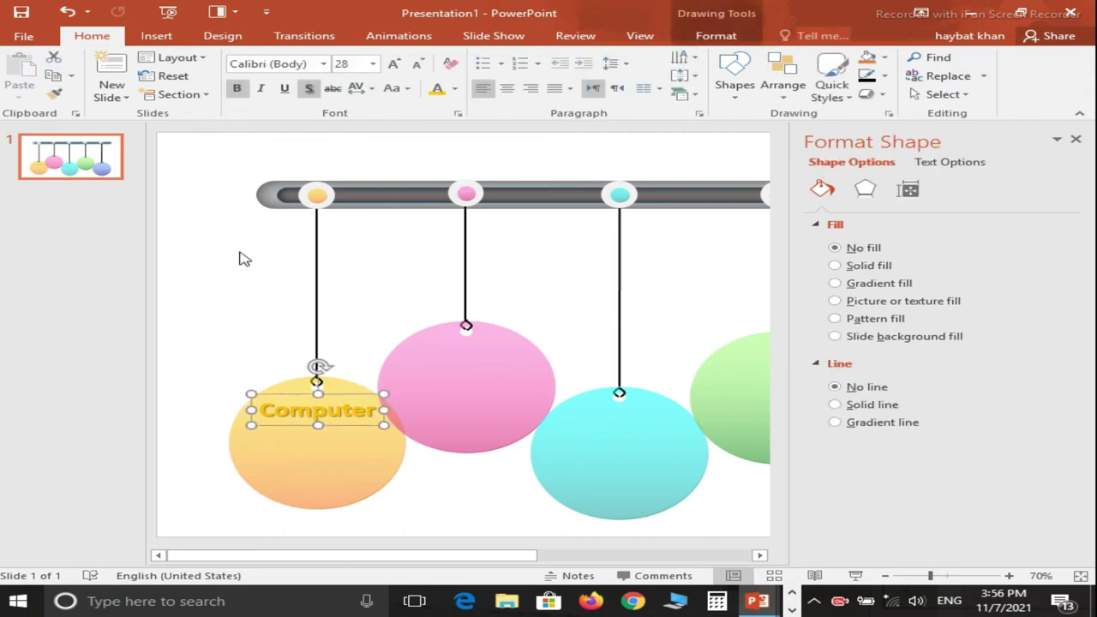
left_click(438, 367)
left_click(330, 415)
left_click_drag(356, 401, 506, 351)
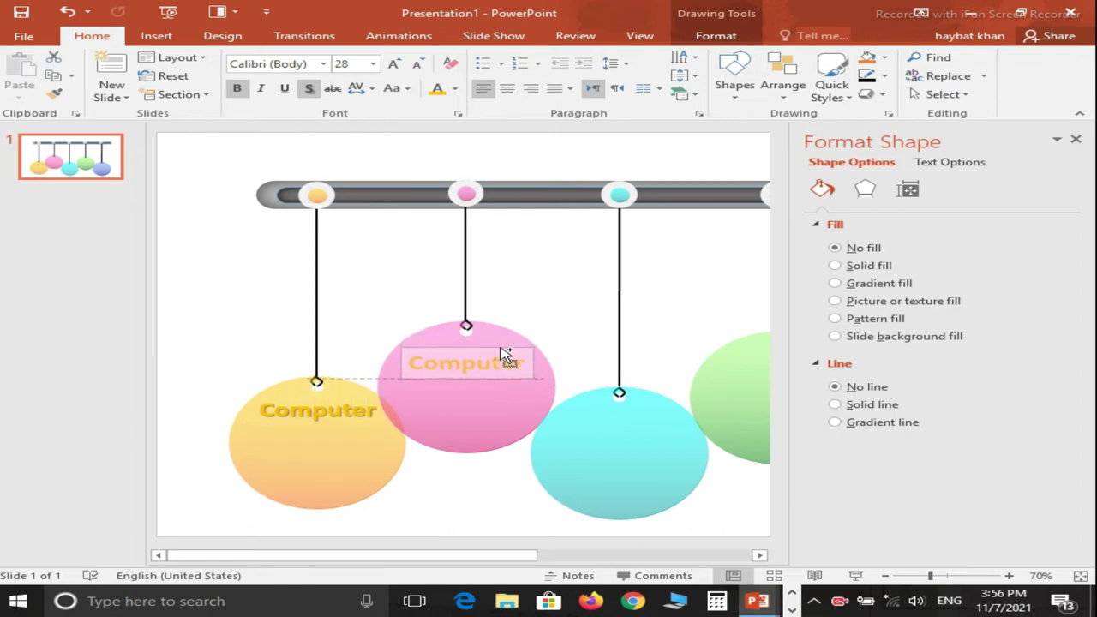
left_click_drag(506, 351, 507, 352)
Retype the copy as 'Hardware', colour it pink, and copy it onto the cyan circle
left_click(525, 358)
key("BackSpace")
key("BackSpace")
key("BackSpace")
key("BackSpace")
key("BackSpace")
key("BackSpace")
key("BackSpace")
key("BackSpace")
type("ha")
key("BackSpace")
key("BackSpace")
type("Hardware")
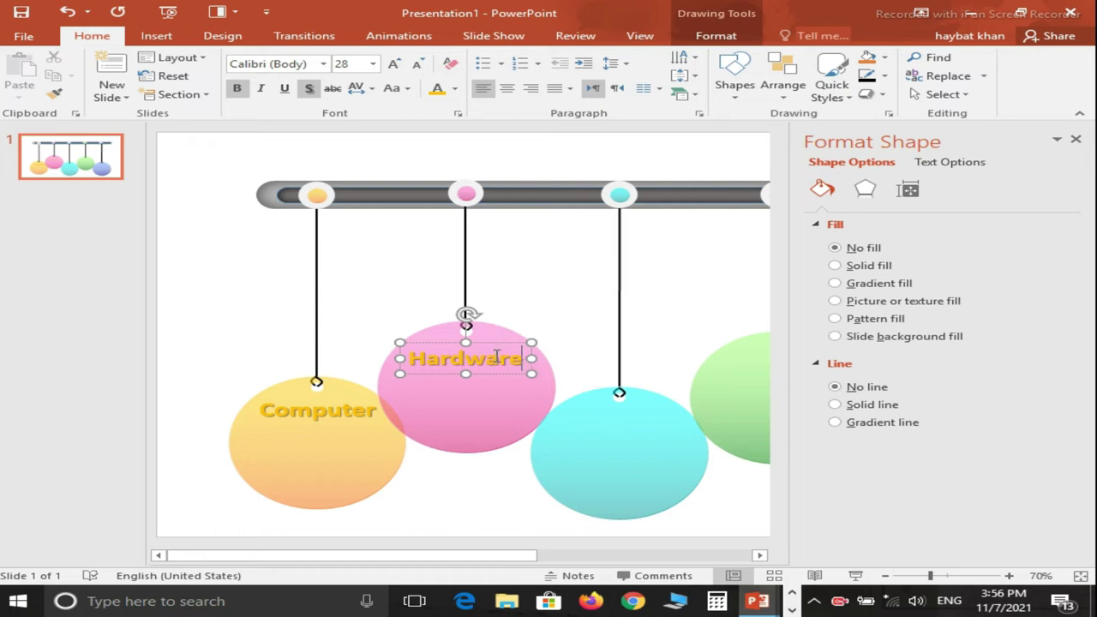
left_click(416, 343)
left_click(456, 89)
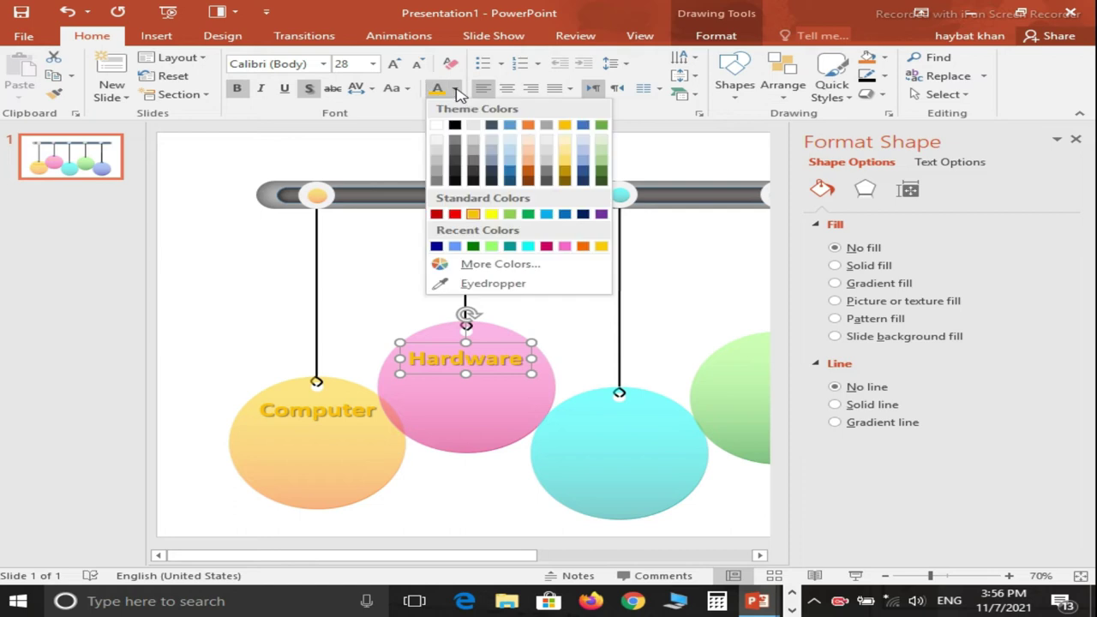
left_click(565, 247)
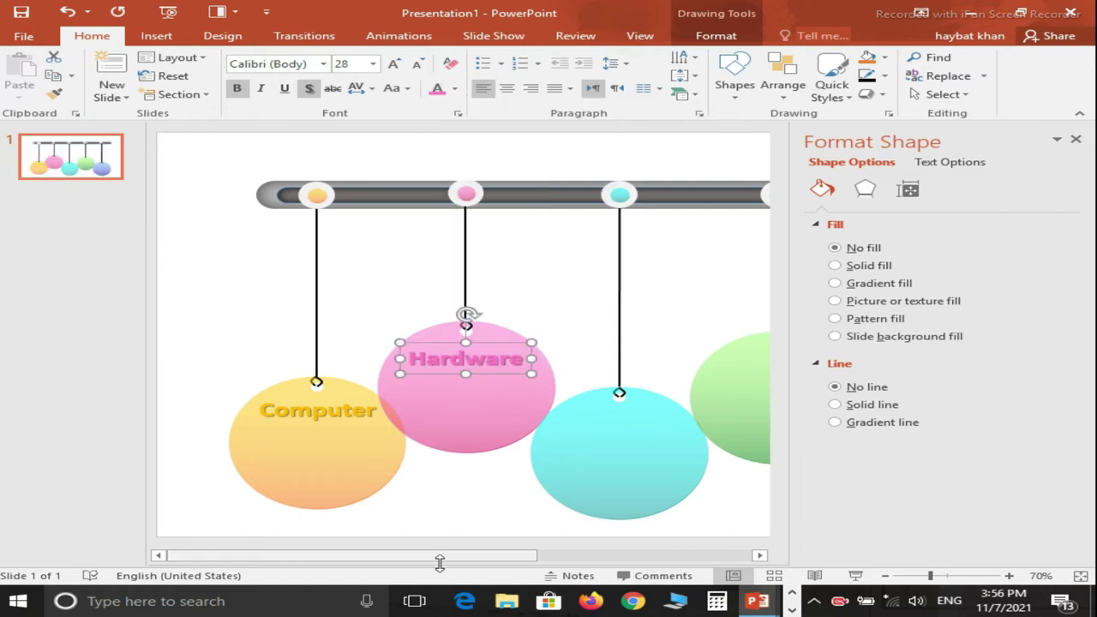
left_click_drag(437, 565, 517, 565)
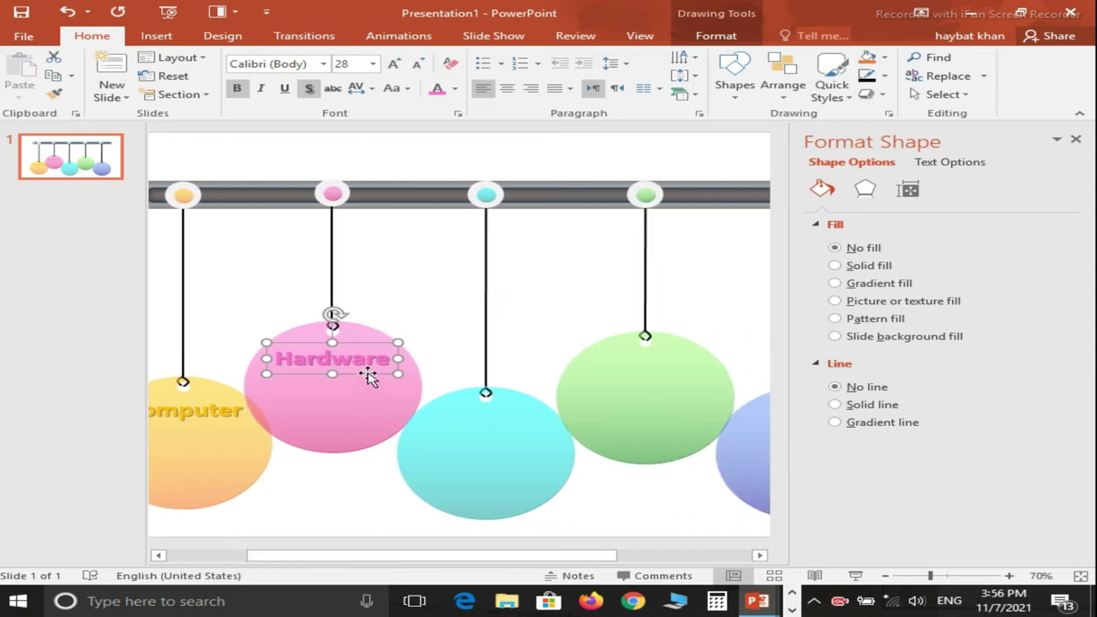
left_click_drag(373, 380, 523, 447)
Change the cyan circle's copied label to 'Software' and centre it on the circle
left_click(540, 431)
key("BackSpace")
key("BackSpace")
key("BackSpace")
key("BackSpace")
key("BackSpace")
key("BackSpace")
key("BackSpace")
key("BackSpace")
type("S")
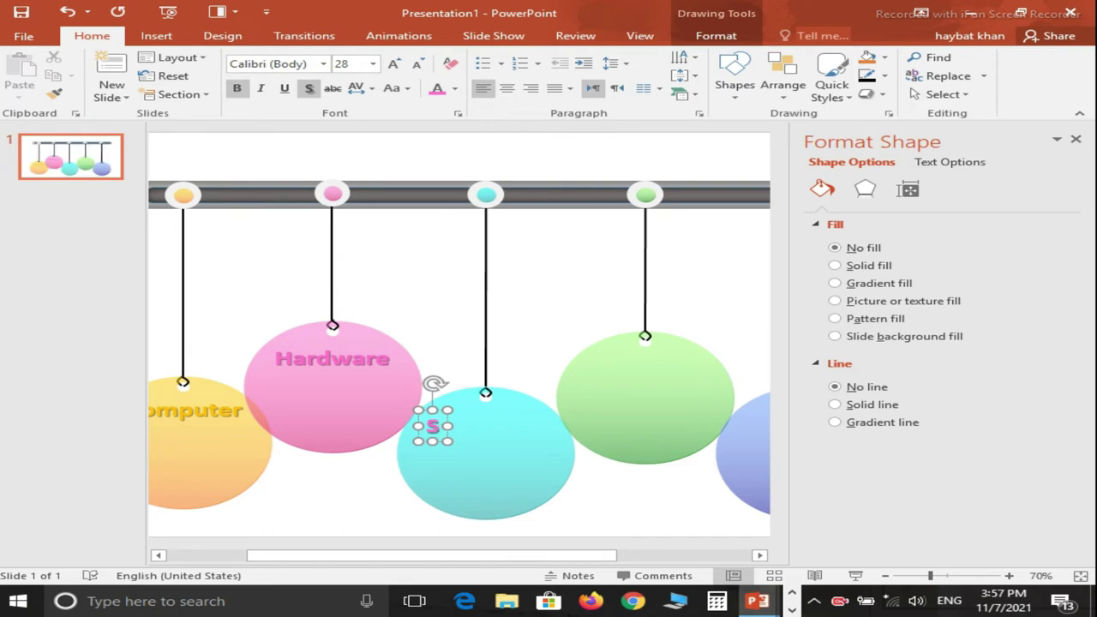
type("ofte")
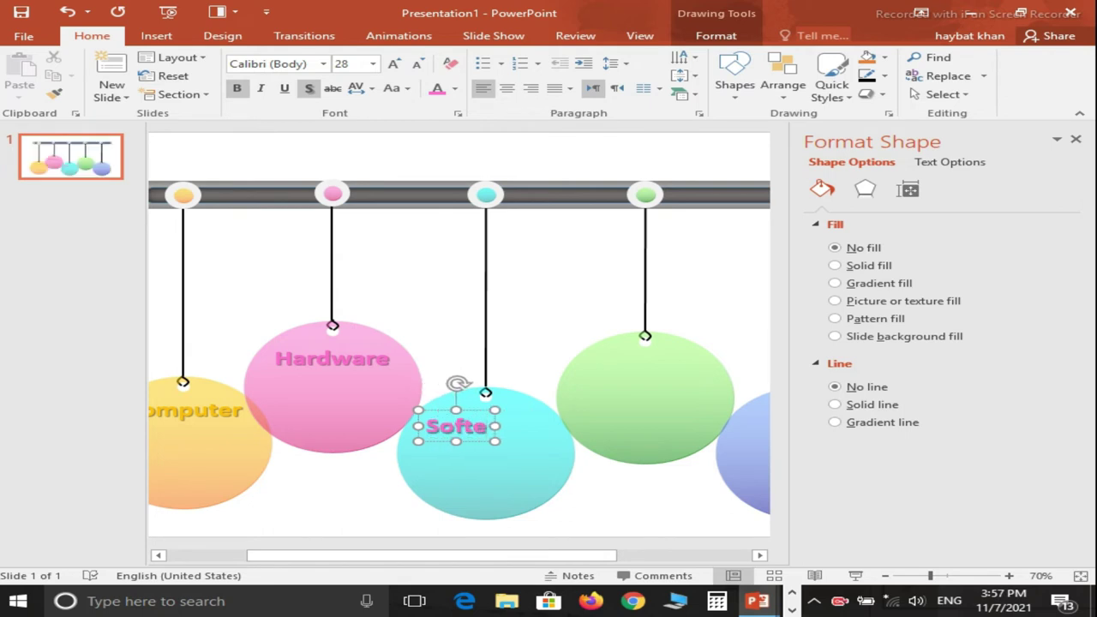
key("BackSpace")
type("ware")
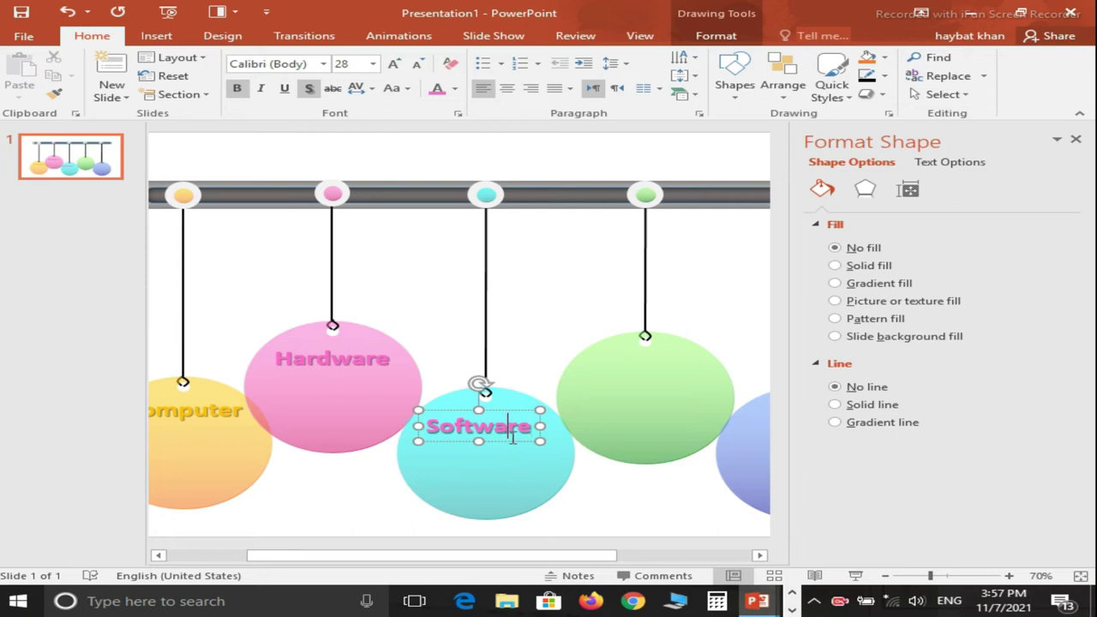
left_click_drag(502, 439, 510, 438)
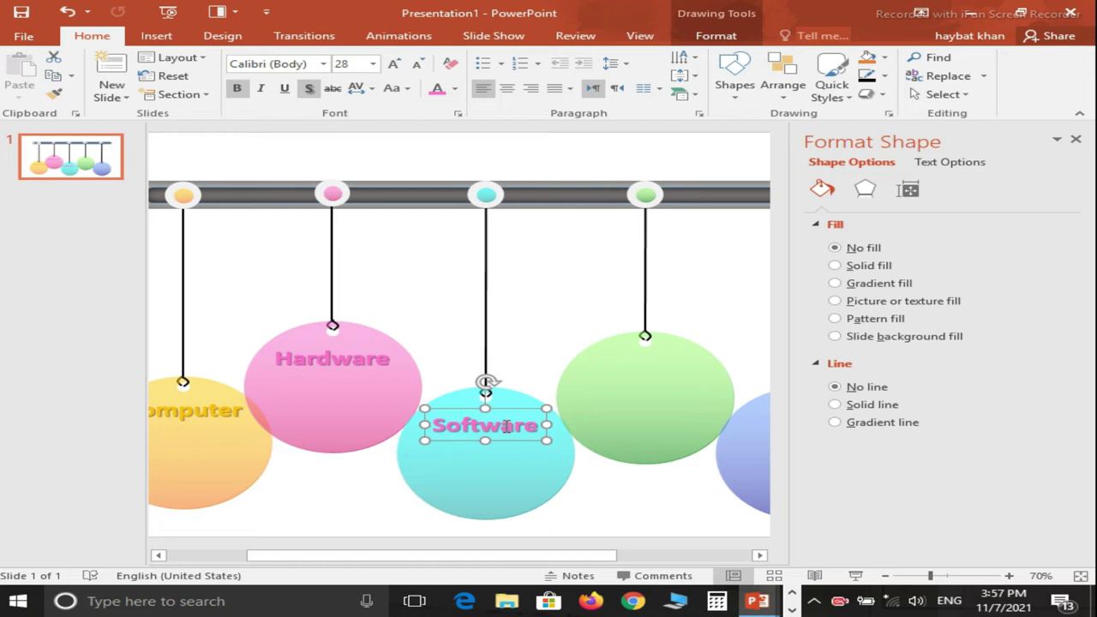
Colour the Software text blue and copy the label onto the green circle
left_click(453, 91)
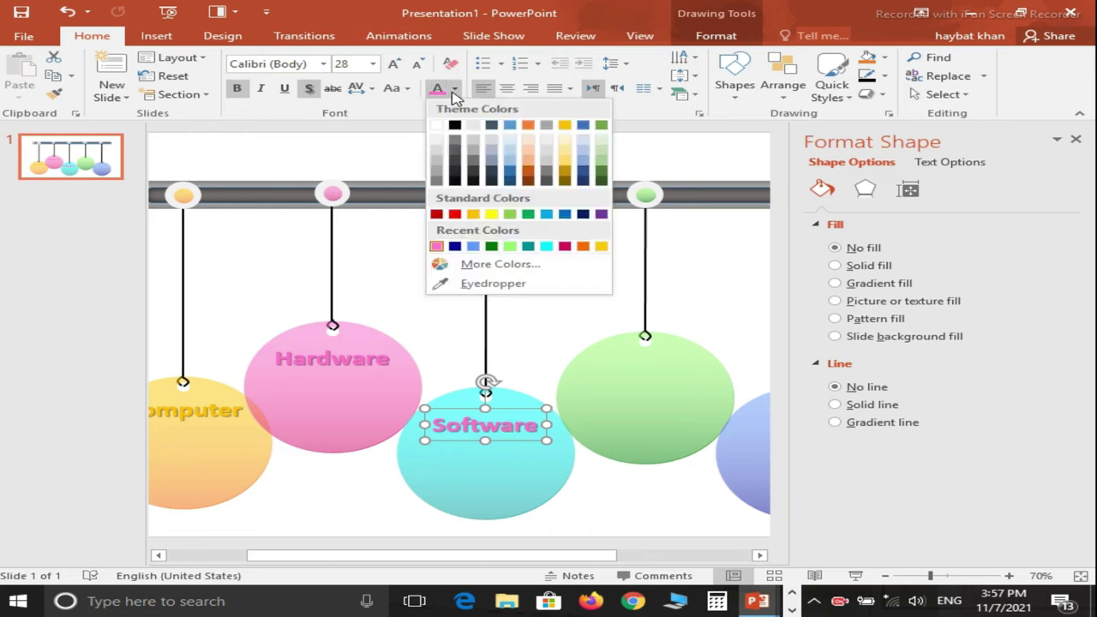
left_click(475, 247)
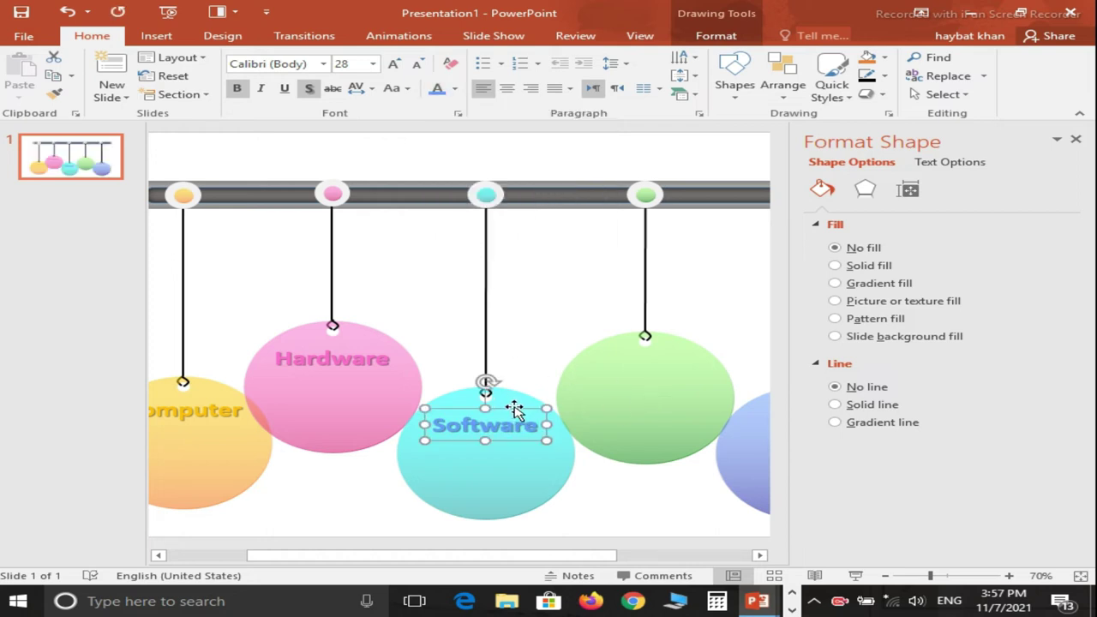
mouse_move(519, 414)
left_mouse_down()
mouse_move(677, 358)
mouse_move(673, 367)
left_mouse_up()
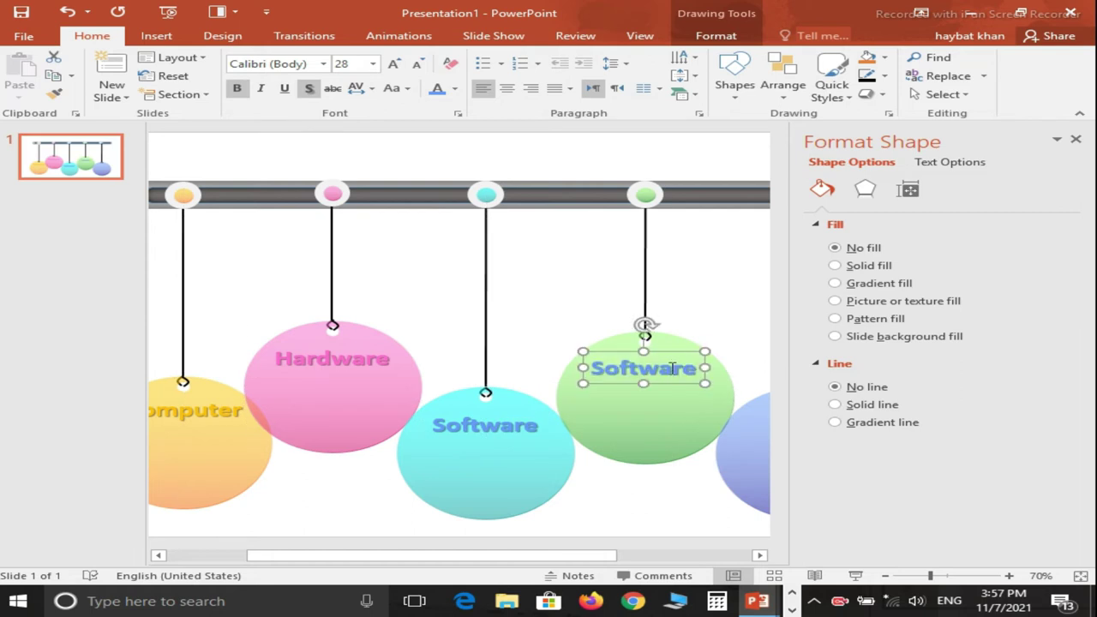
Retype the green circle's label as 'Input Devices', split onto two lines
left_click(698, 367)
key("BackSpace")
key("BackSpace")
key("BackSpace")
key("BackSpace")
key("BackSpace")
key("BackSpace")
key("BackSpace")
key("BackSpace")
type("in")
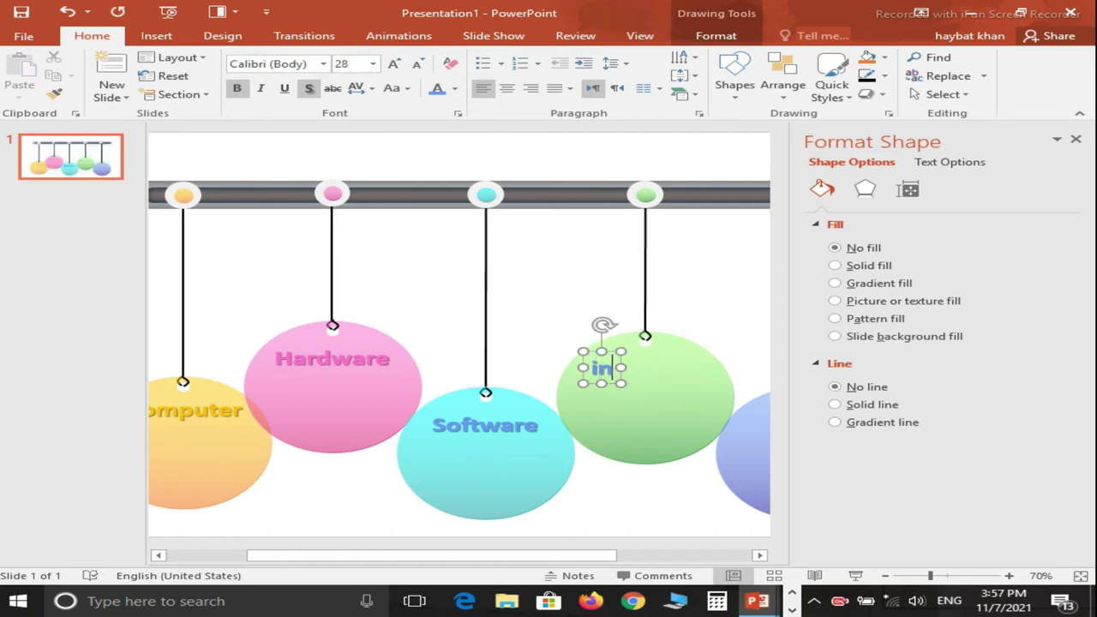
key("BackSpace")
key("BackSpace")
type("In")
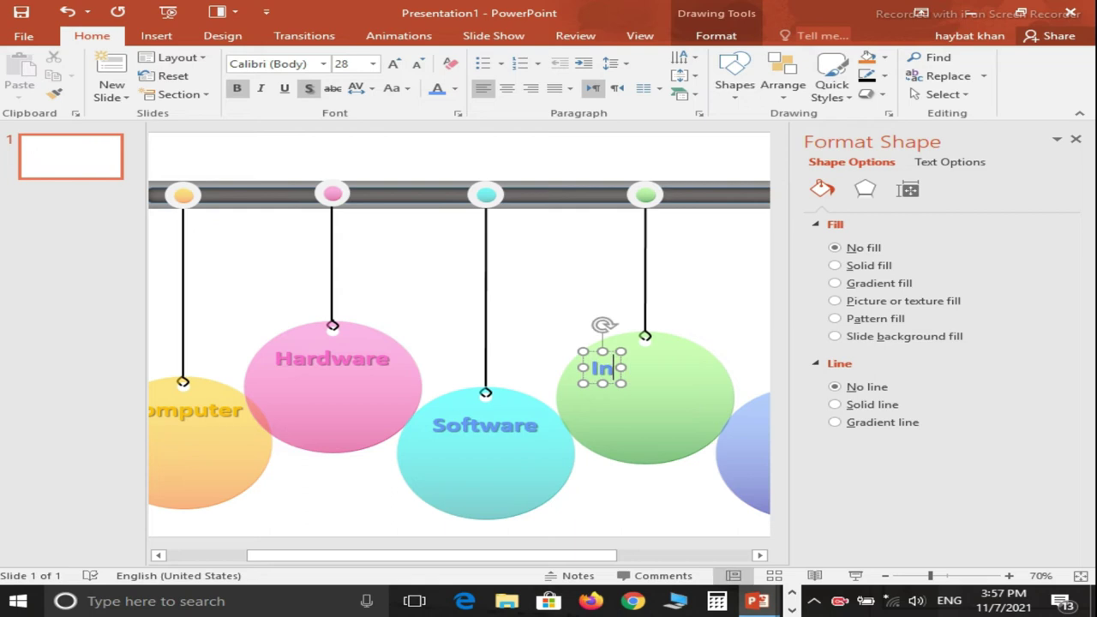
type("put D")
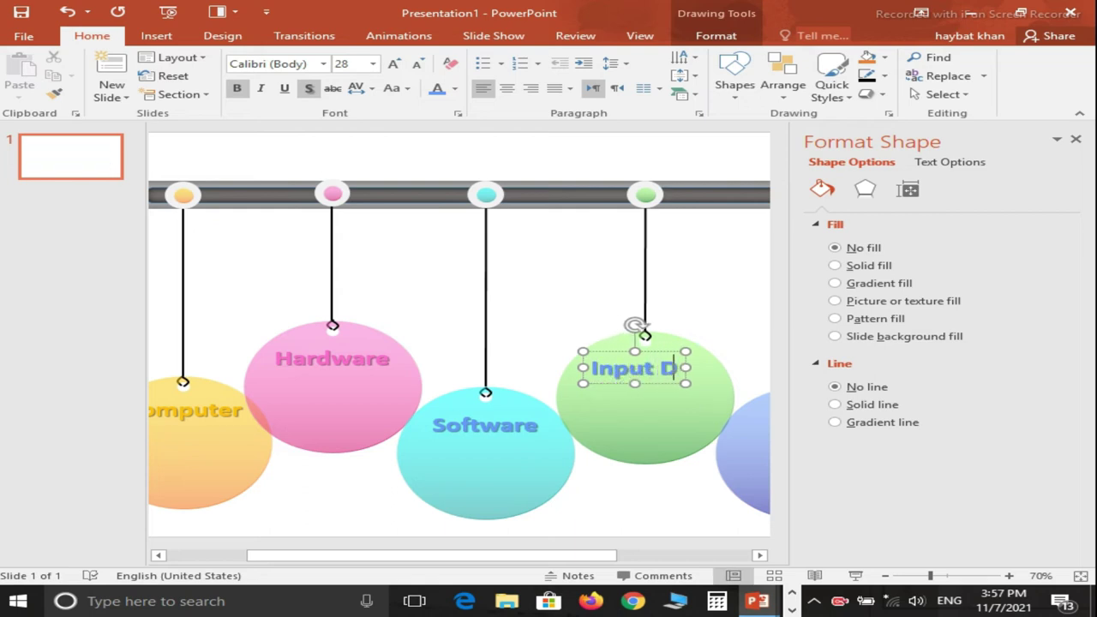
type("evices")
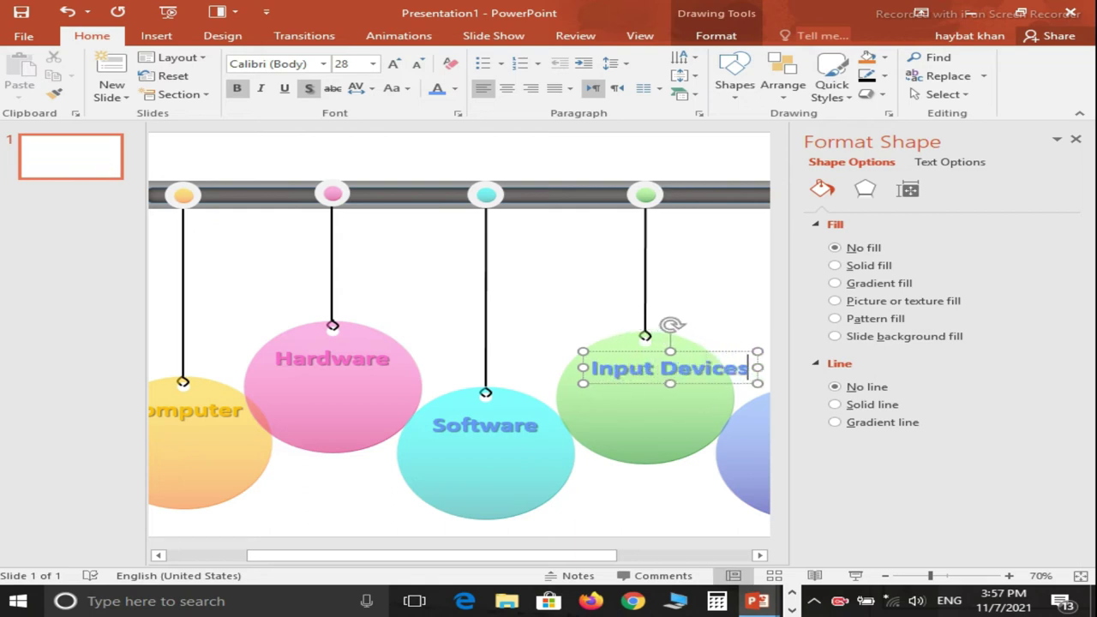
left_click(660, 368)
key("Return")
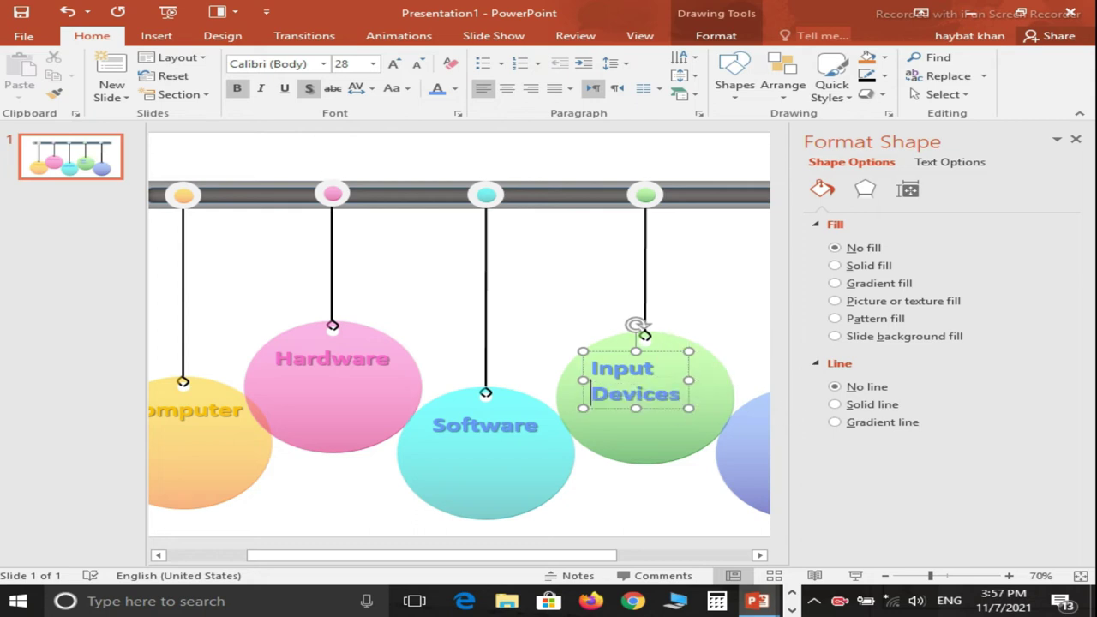
Centre the Input Devices text, reduce it to 24 pt, and adjust its box
left_click_drag(663, 358, 681, 357)
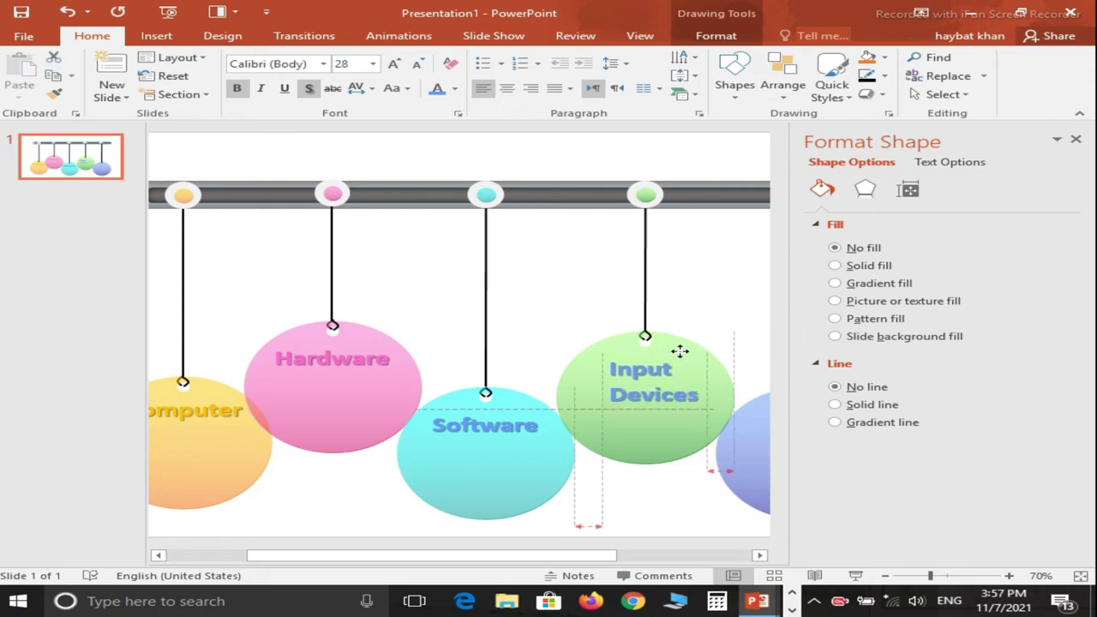
left_click(507, 88)
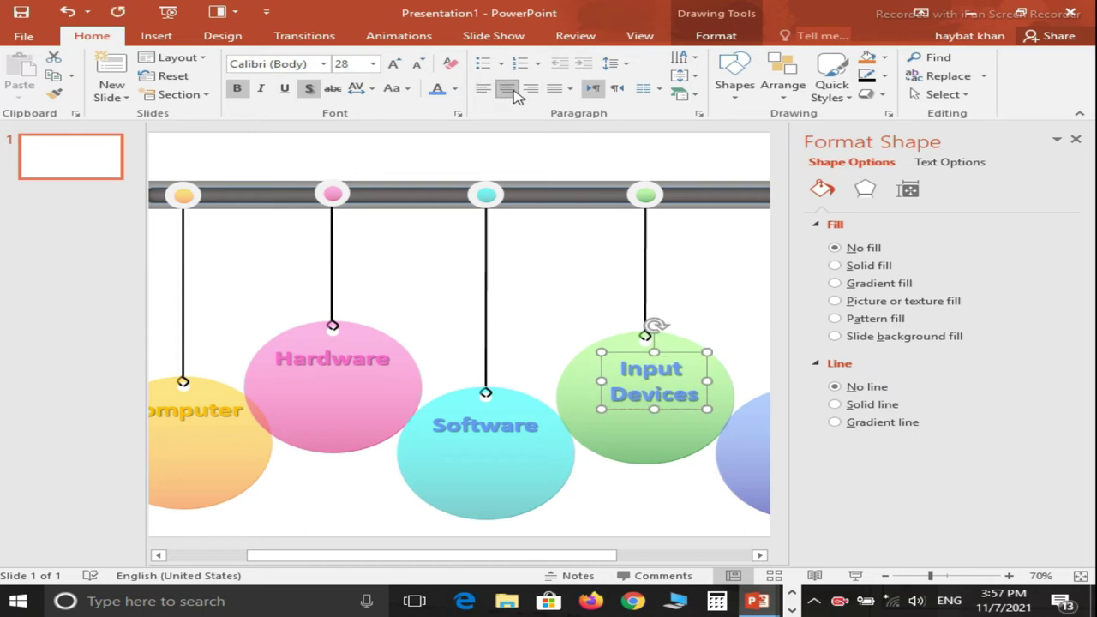
left_click(416, 68)
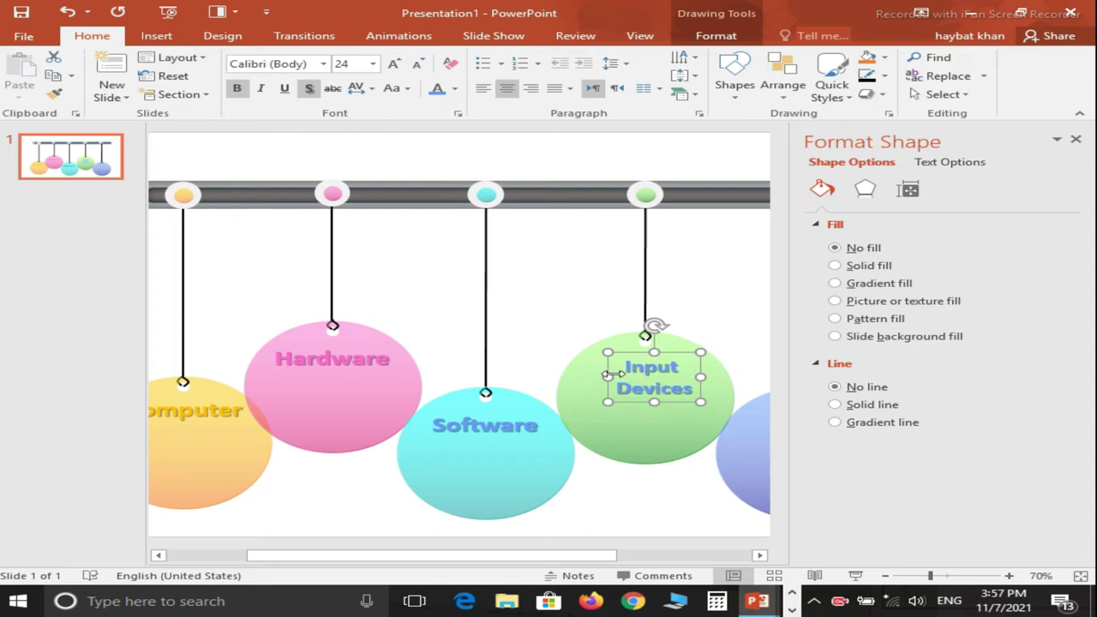
left_click_drag(603, 376, 591, 369)
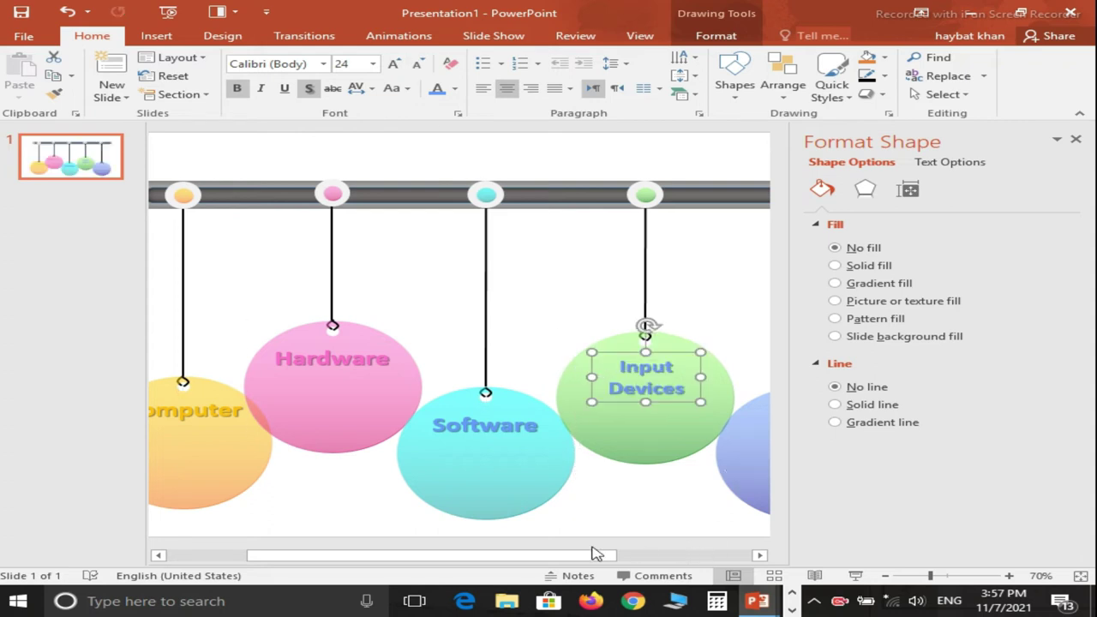
left_click_drag(597, 554, 642, 554)
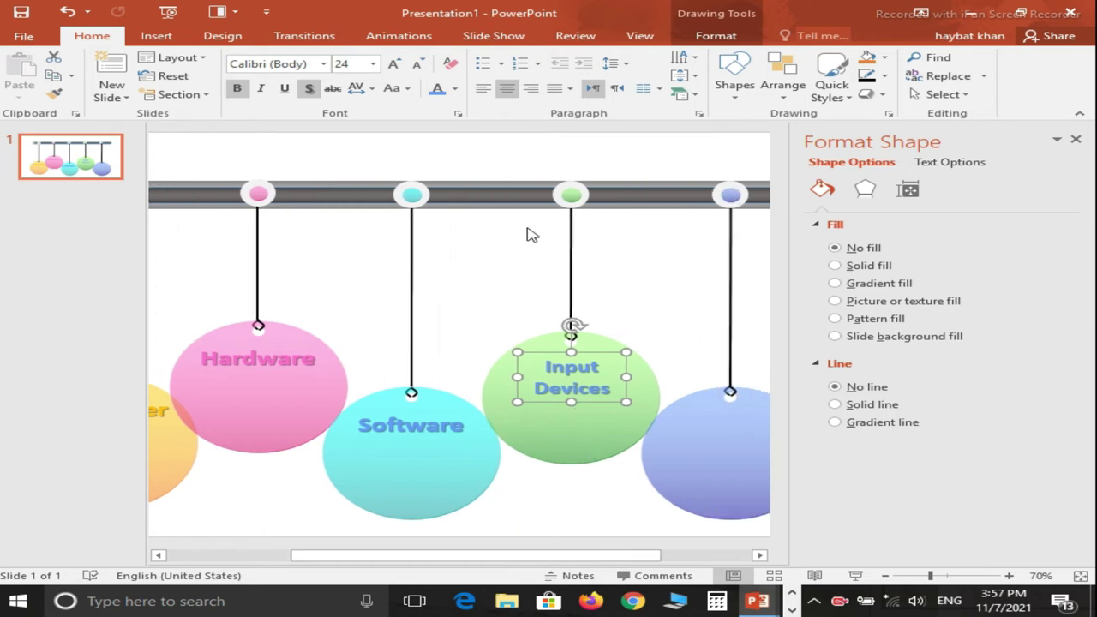
Colour the Input Devices text dark green
left_click(455, 88)
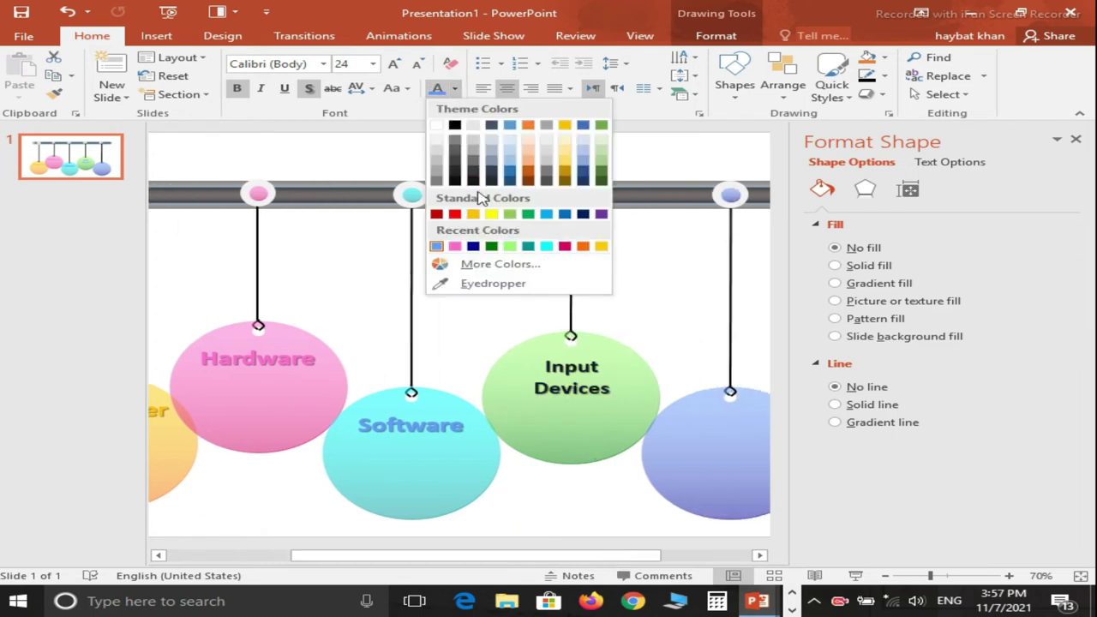
left_click(492, 247)
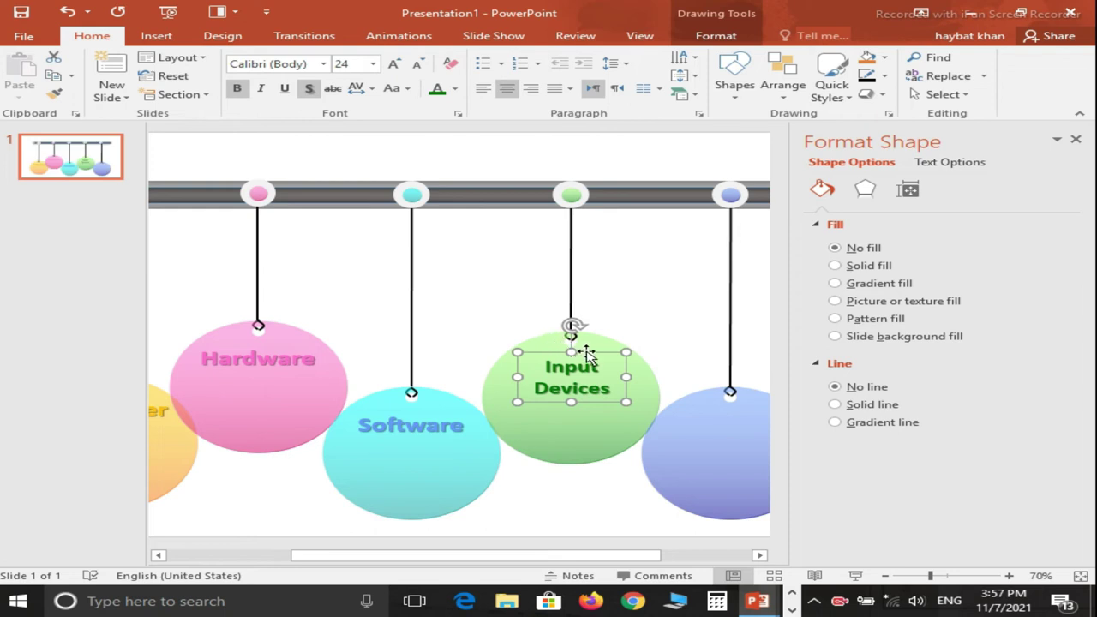
left_click(455, 90)
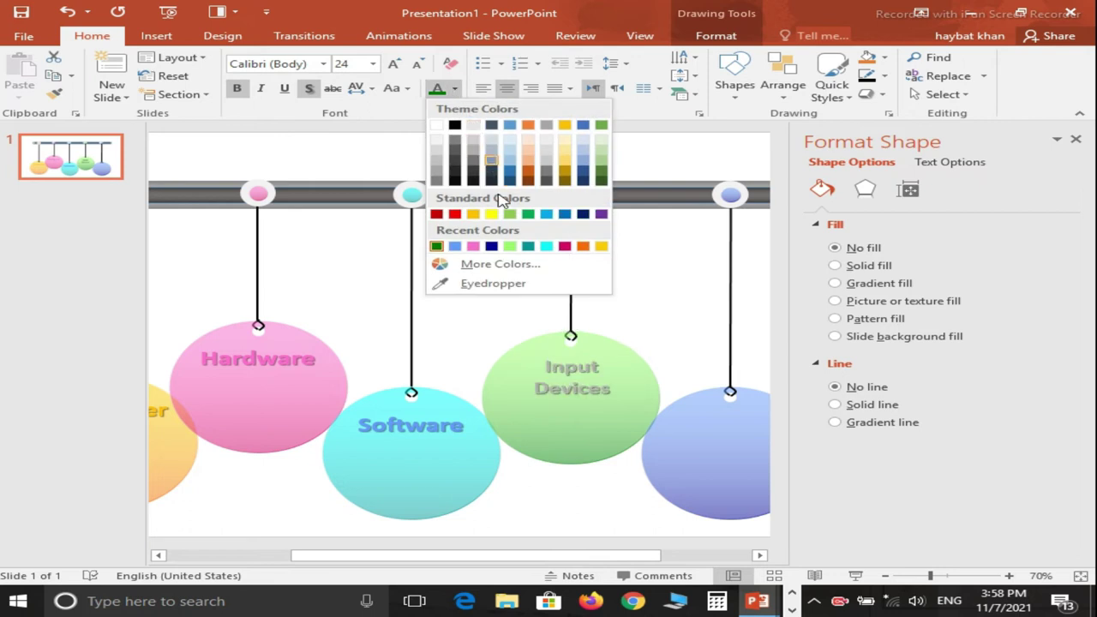
left_click(509, 247)
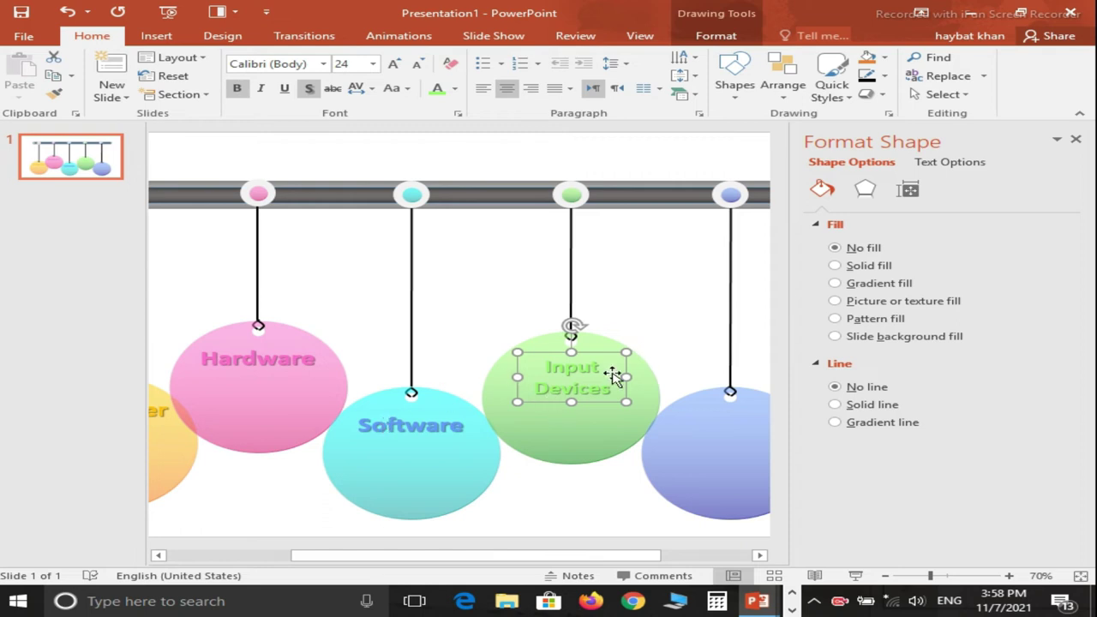
left_click(457, 89)
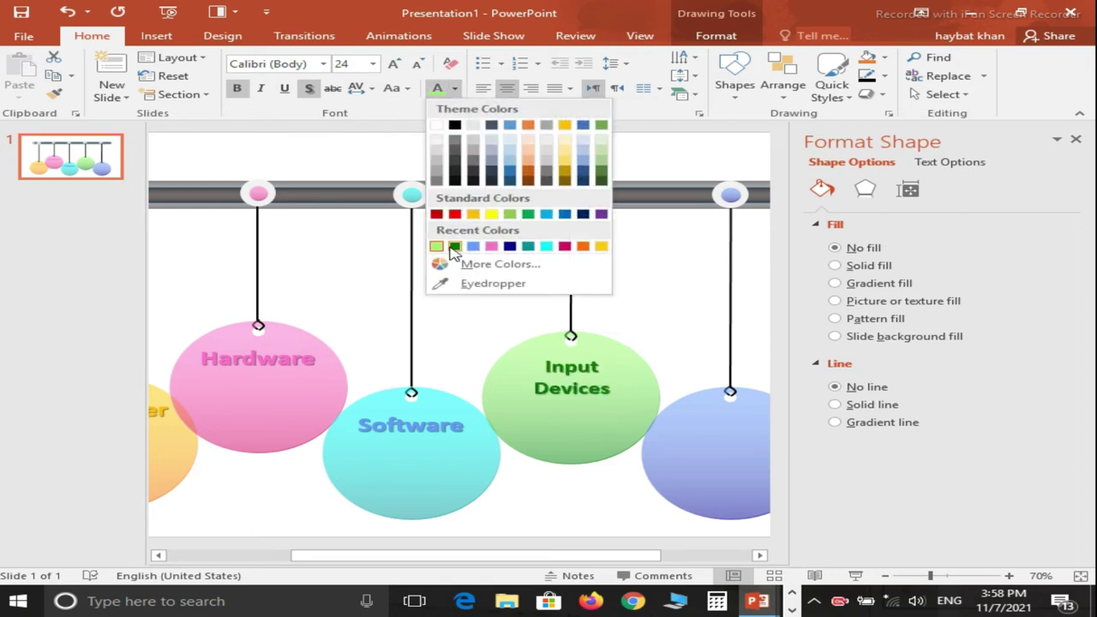
left_click(454, 247)
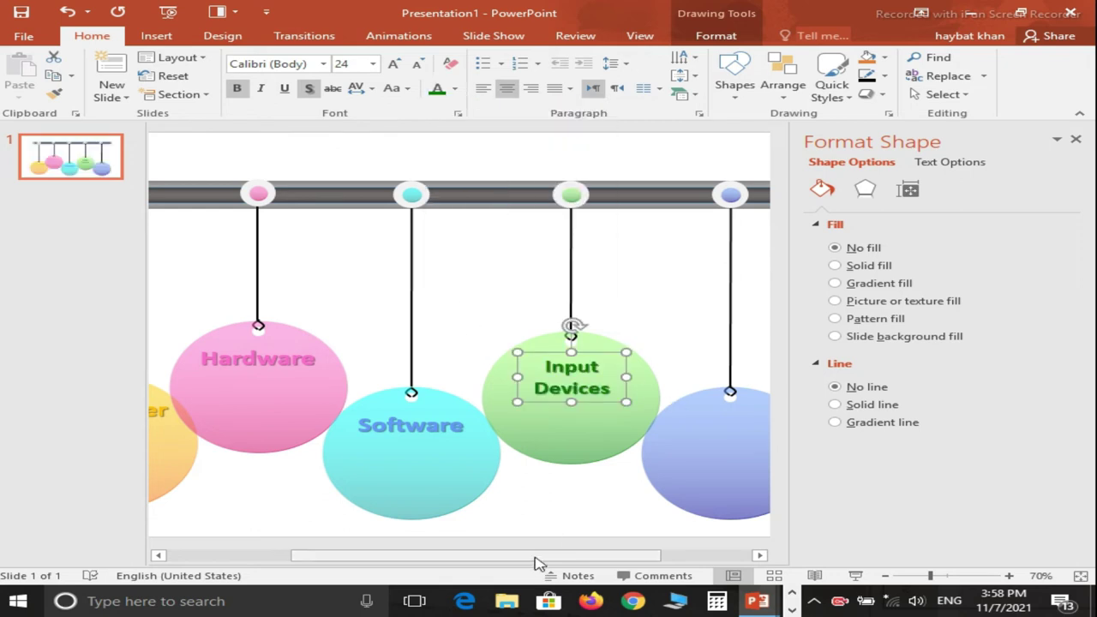
Copy the Input Devices label onto the blue circle and change Input to output
left_click_drag(538, 556, 602, 556)
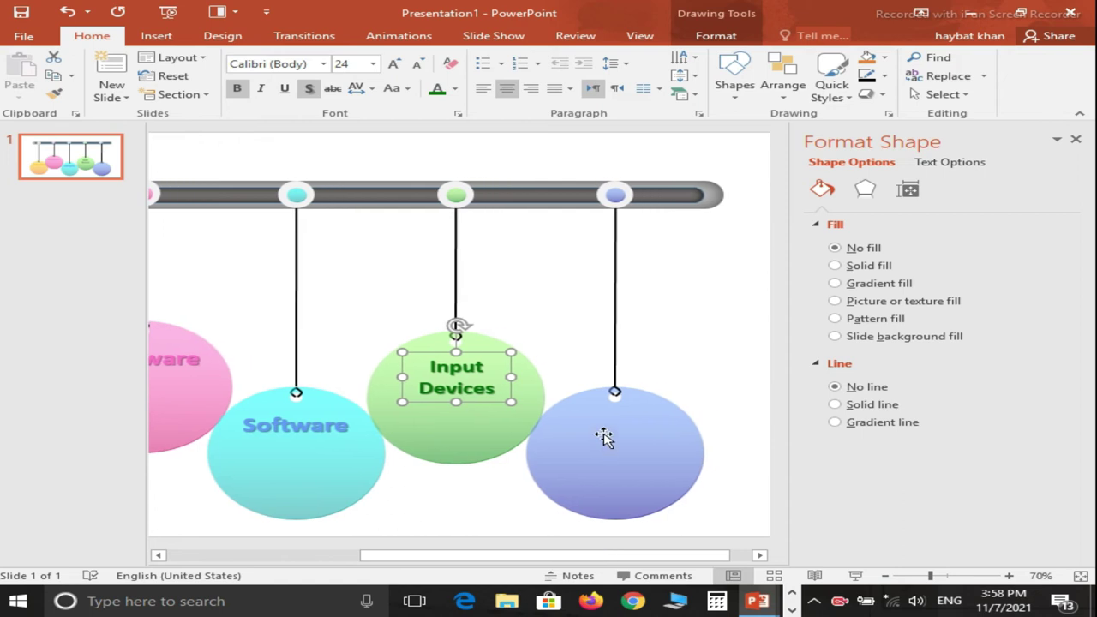
left_click_drag(477, 406, 637, 455)
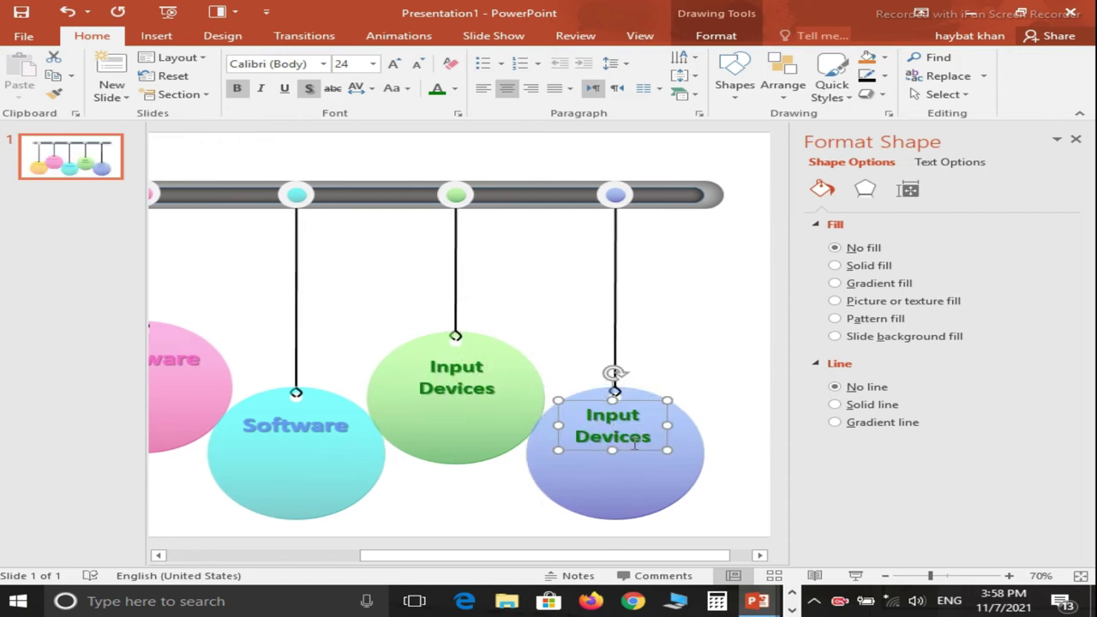
left_click(642, 418)
key("BackSpace")
key("BackSpace")
key("BackSpace")
key("BackSpace")
key("BackSpace")
type("output")
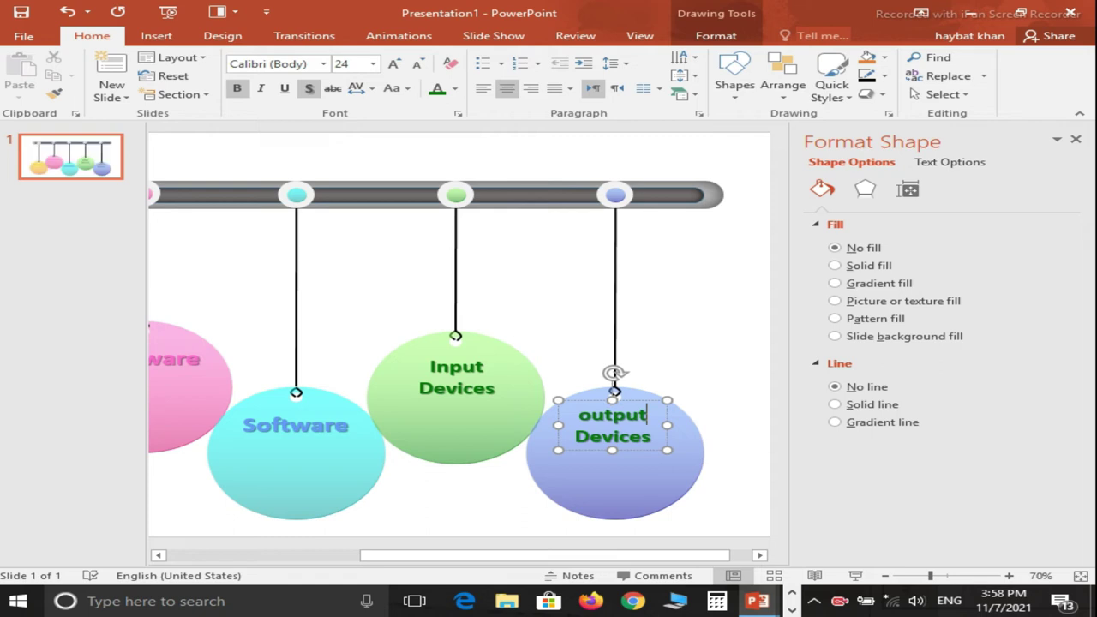
Capitalise 'Output' and colour the Output Devices label dark blue
key("Home")
key("Delete")
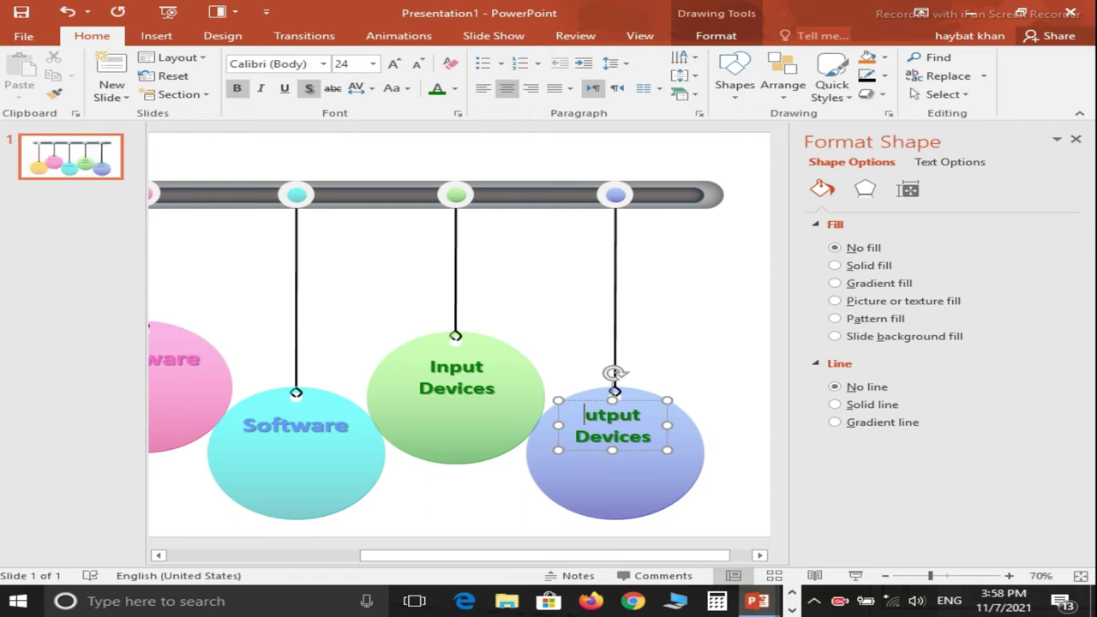
type("O")
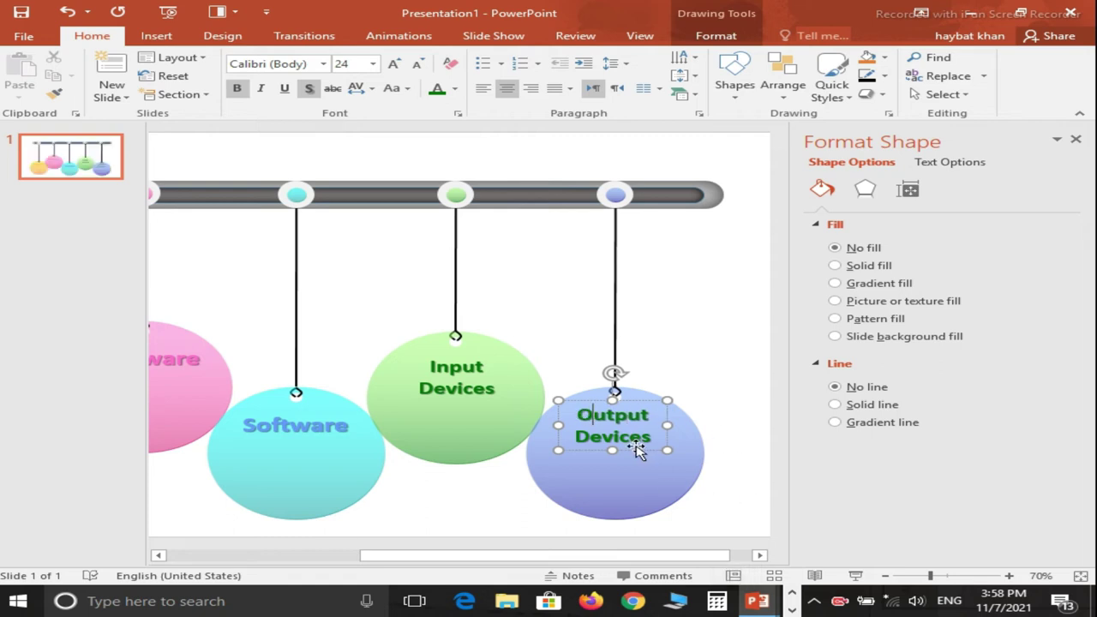
left_click(454, 88)
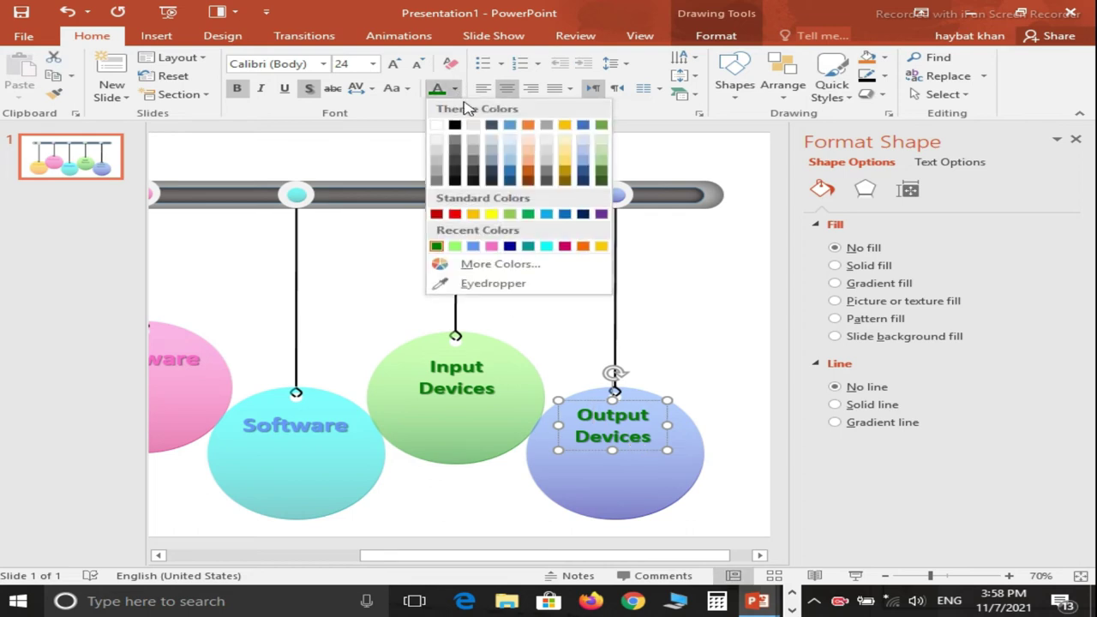
left_click(510, 247)
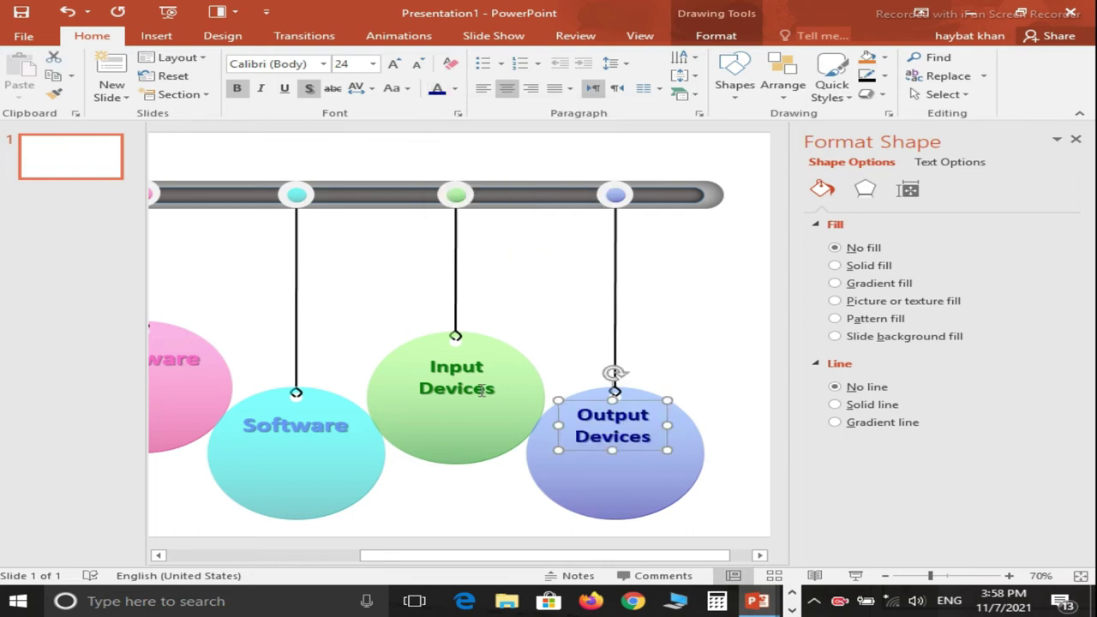
Select the Software label and change its font colour to the teal swatch
left_click(336, 433)
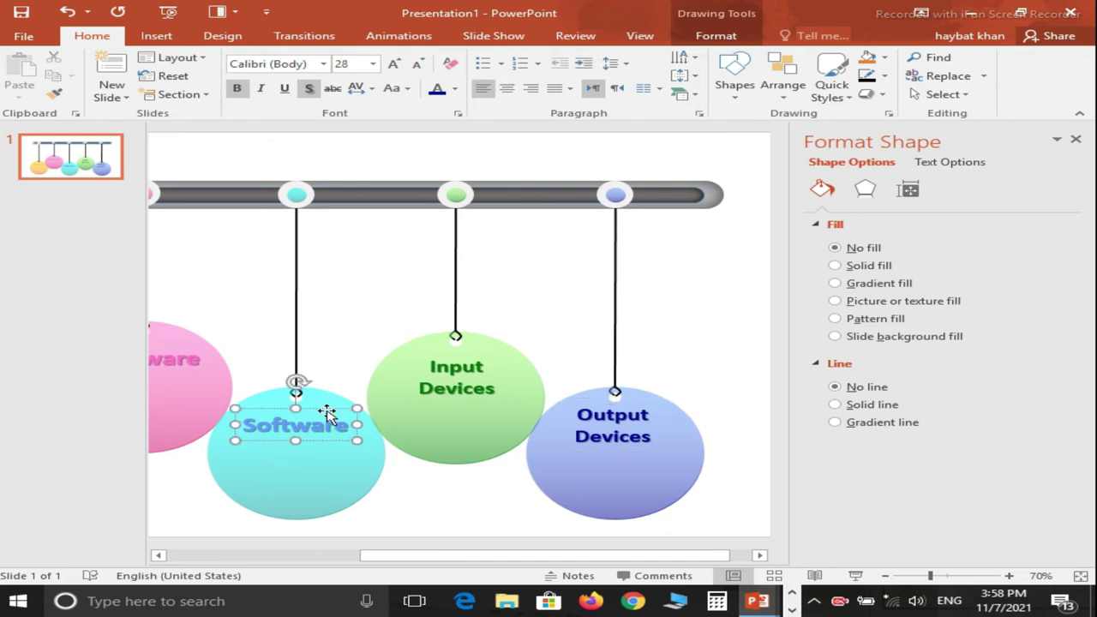
left_click(327, 412)
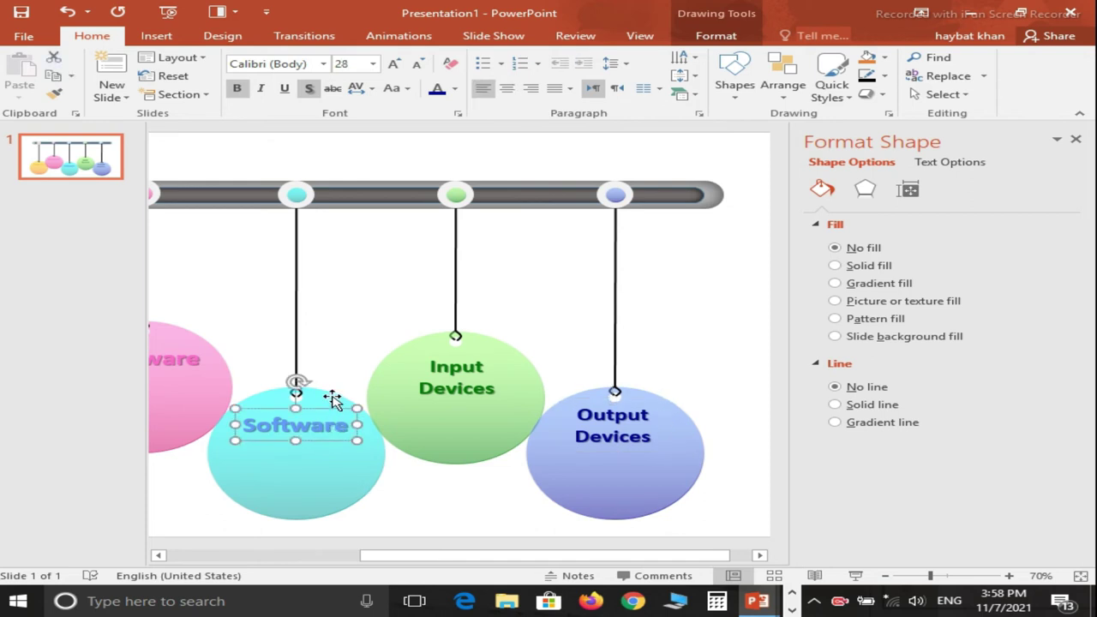
left_click_drag(387, 555, 265, 561)
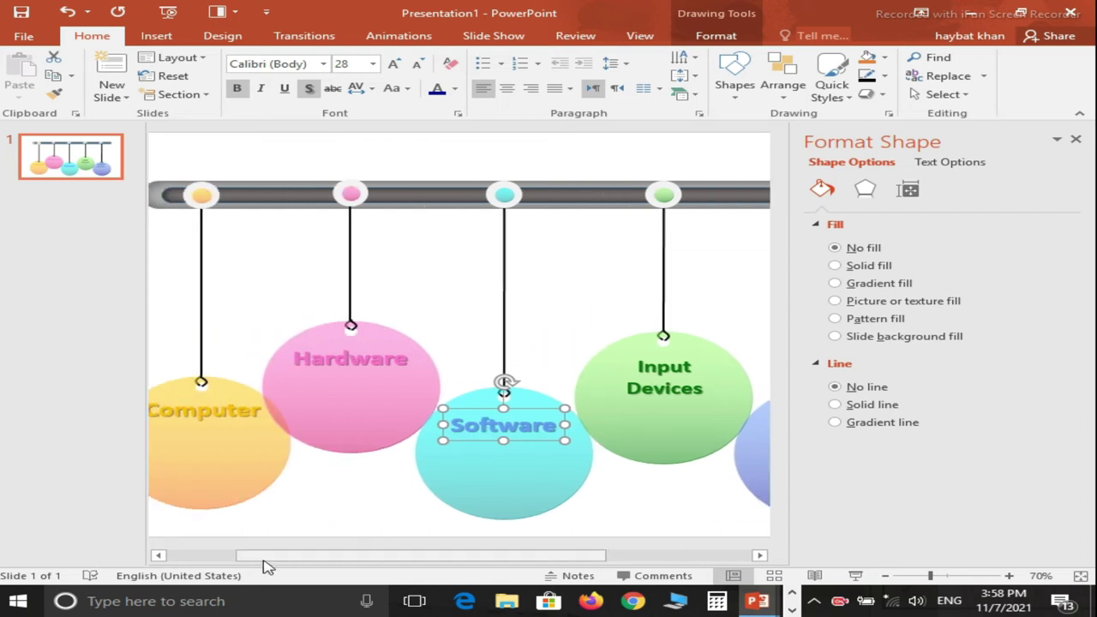
left_click(456, 90)
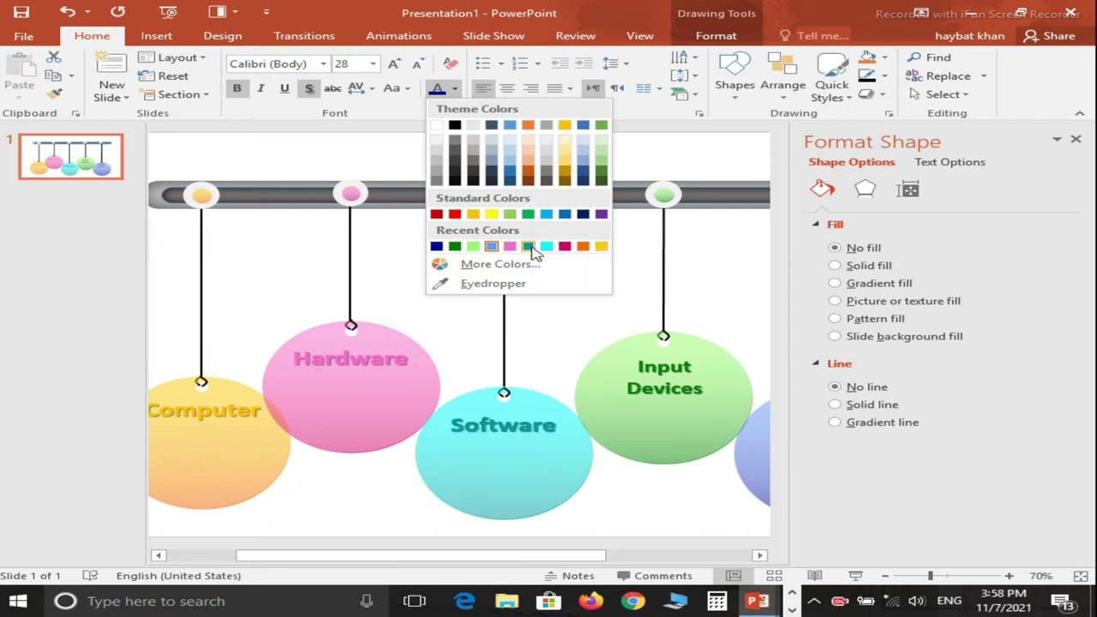
left_click(529, 246)
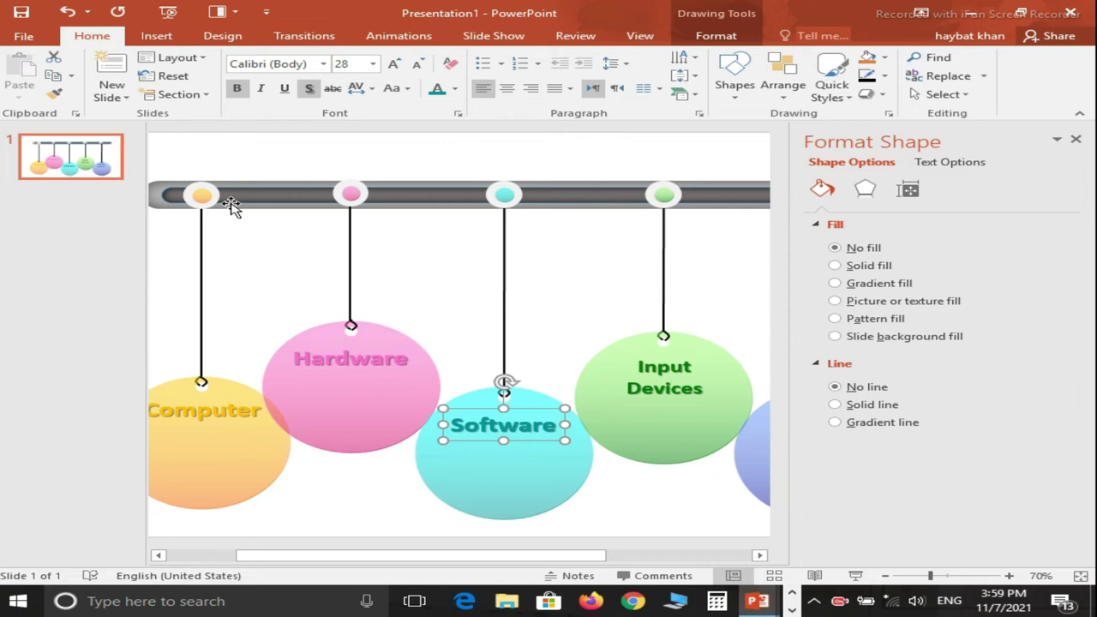
left_click(156, 37)
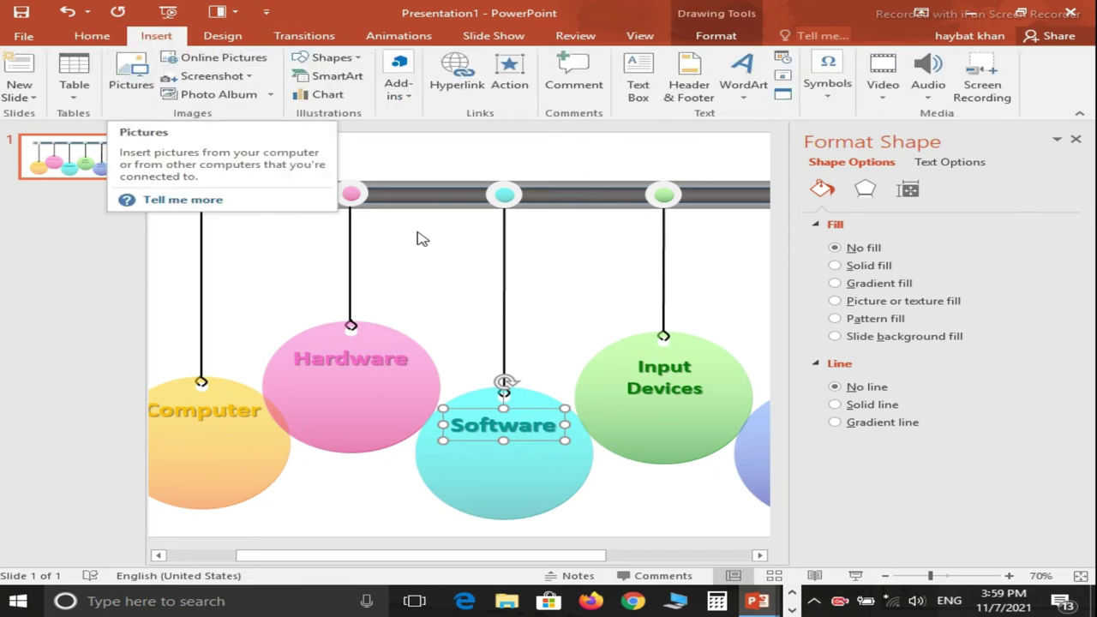
Start inserting pictures and browse to the presentation folder on drive E:
left_click(131, 84)
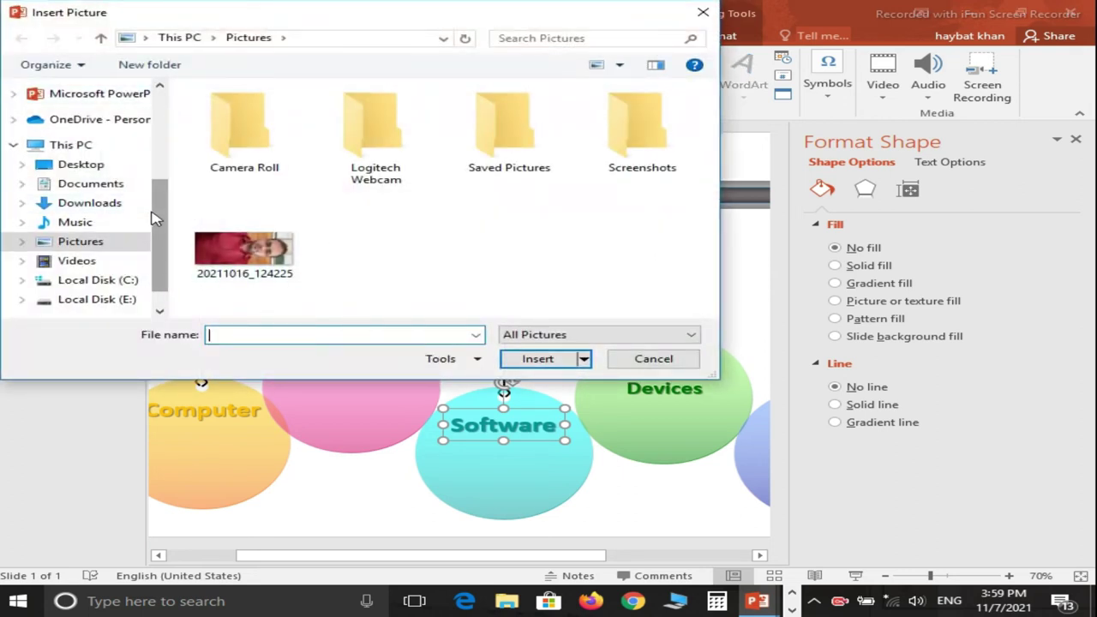
scroll(161, 219, "down", 1)
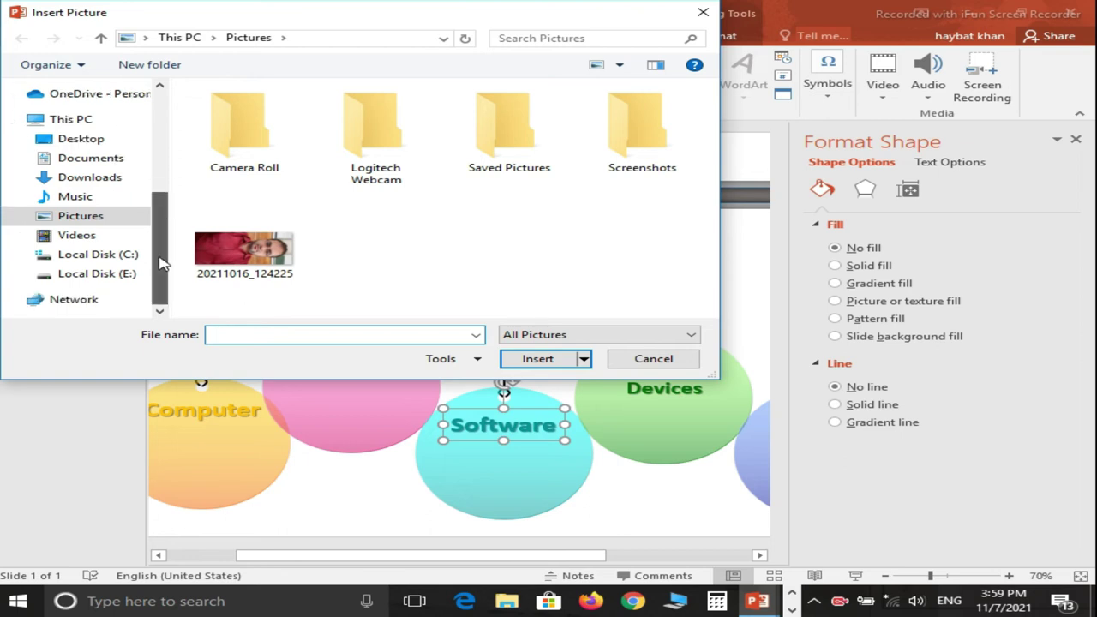
left_click(99, 275)
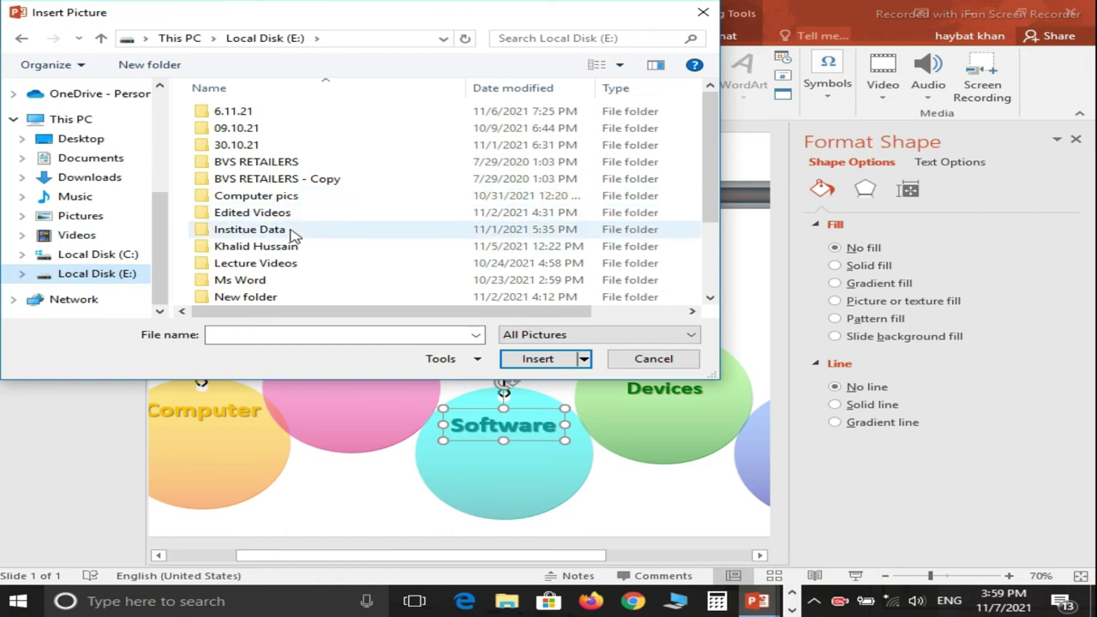
left_click_drag(710, 188, 720, 250)
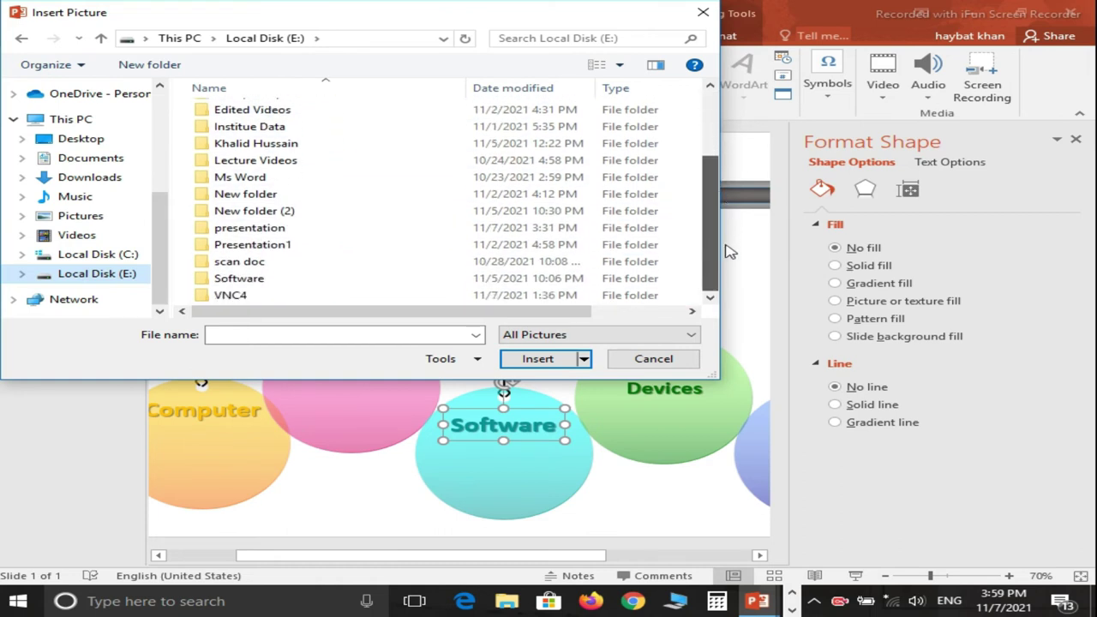
left_click(313, 238)
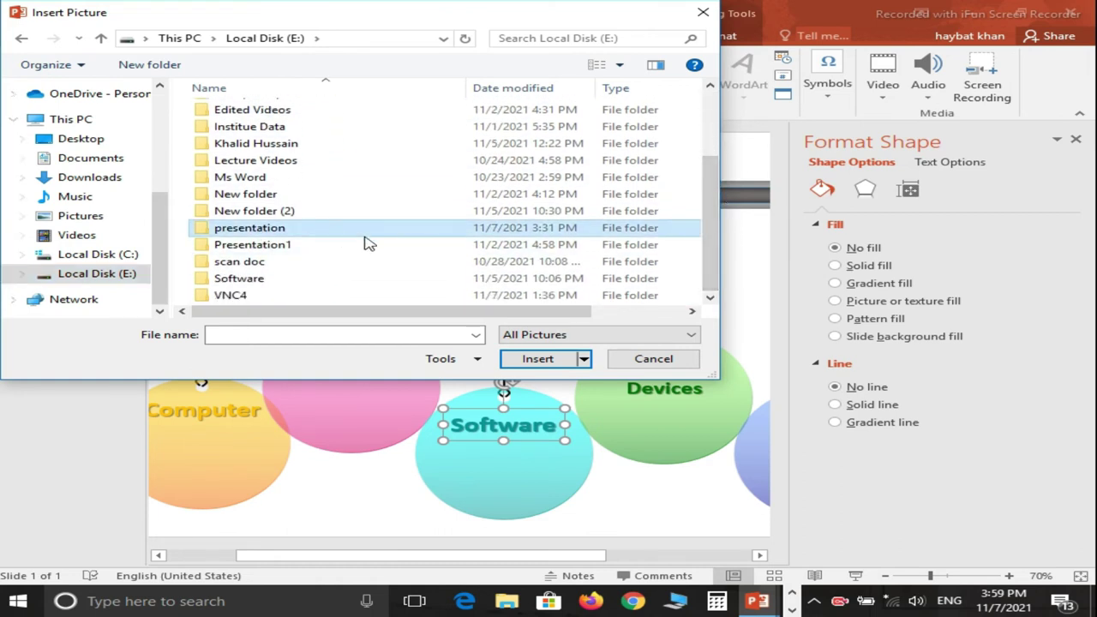
double_click(358, 231)
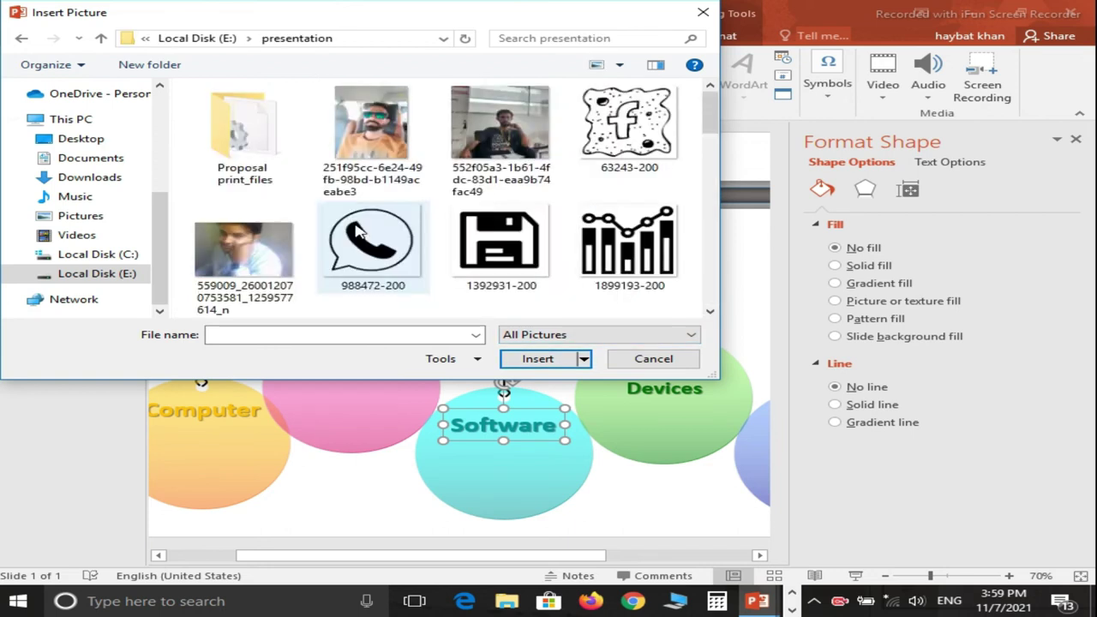
Select the phone, floppy disk, chart, presenter and person-at-desk icon files
left_click(418, 244)
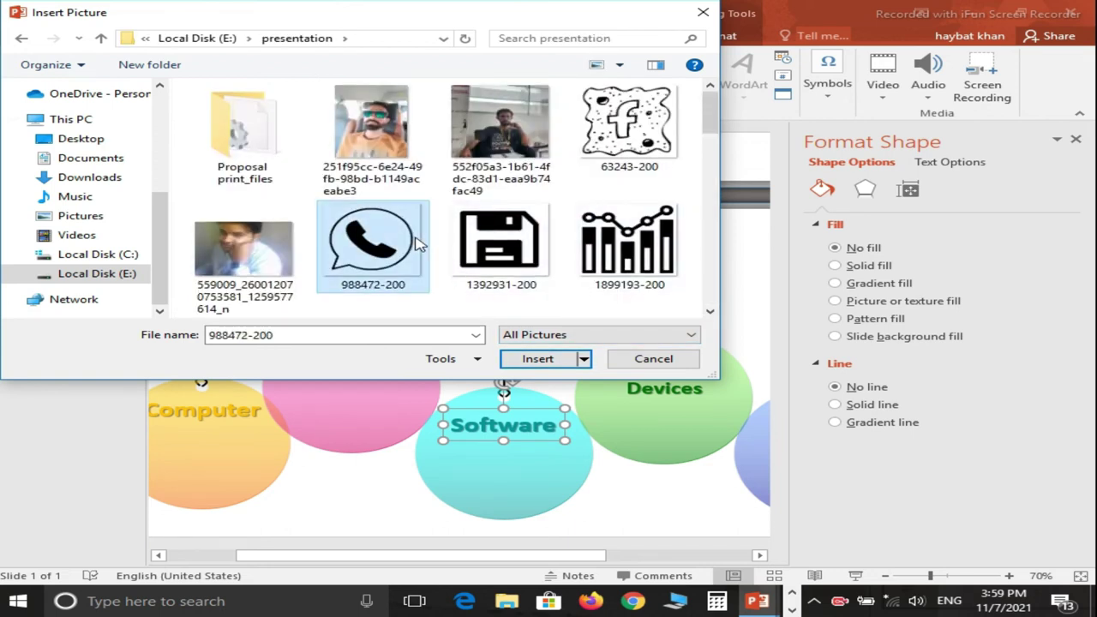
left_click(503, 247, "ctrl")
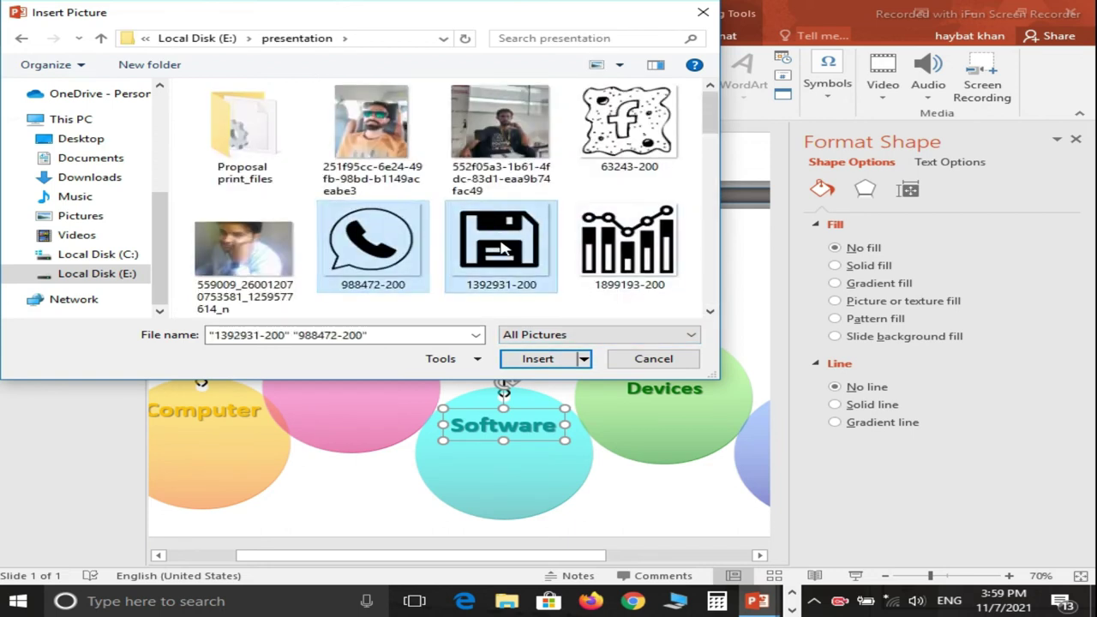
left_click(651, 240, "ctrl")
scroll(712, 127, "down", 2)
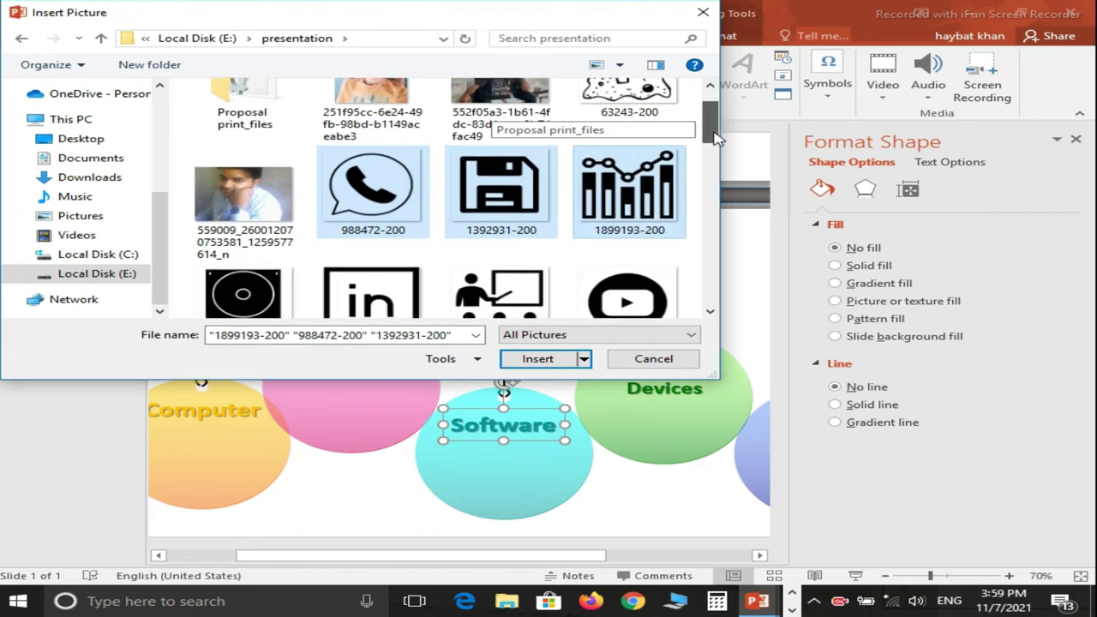
left_click(495, 228, "ctrl")
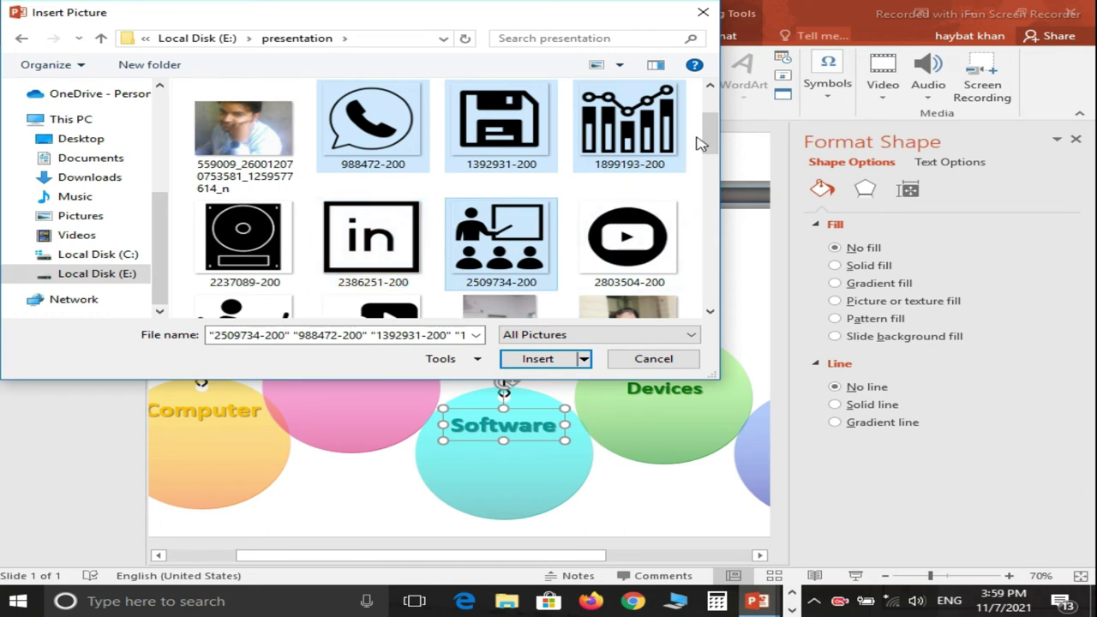
scroll(711, 154, "down", 1)
scroll(712, 155, "down", 1)
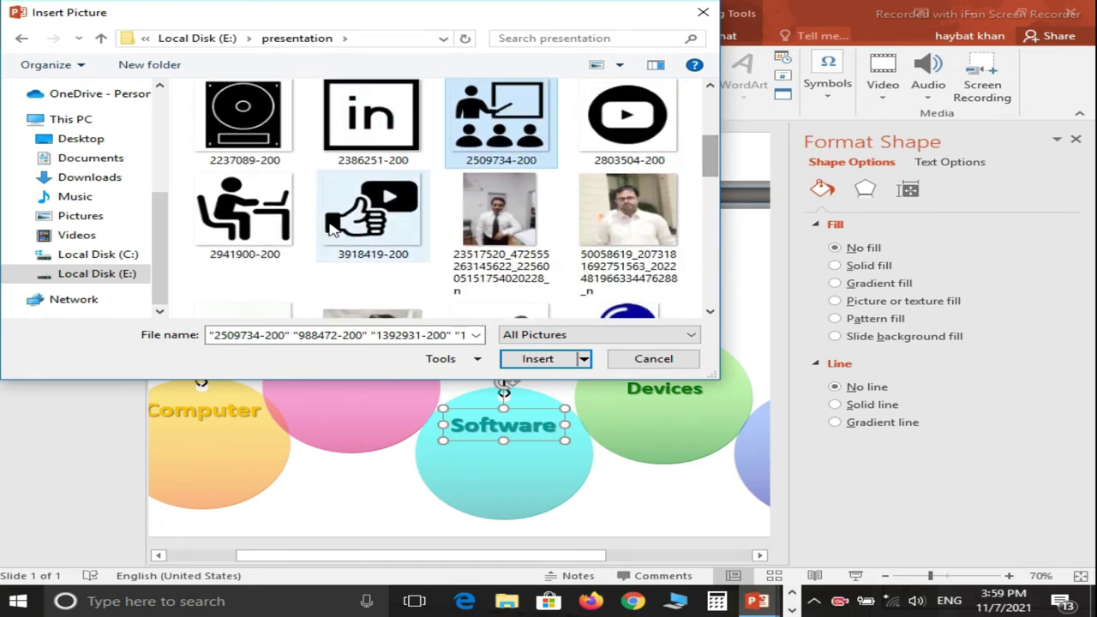
left_click(268, 219, "ctrl")
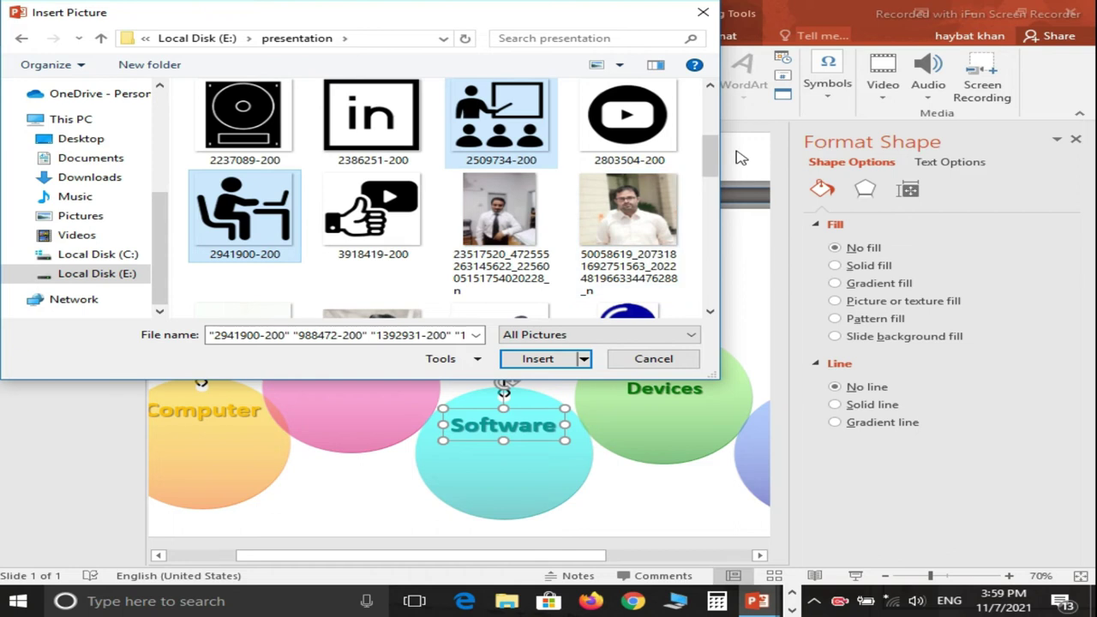
scroll(718, 171, "down", 1)
mouse_move(718, 171)
left_mouse_down()
mouse_move(713, 113)
mouse_move(723, 150)
left_mouse_up()
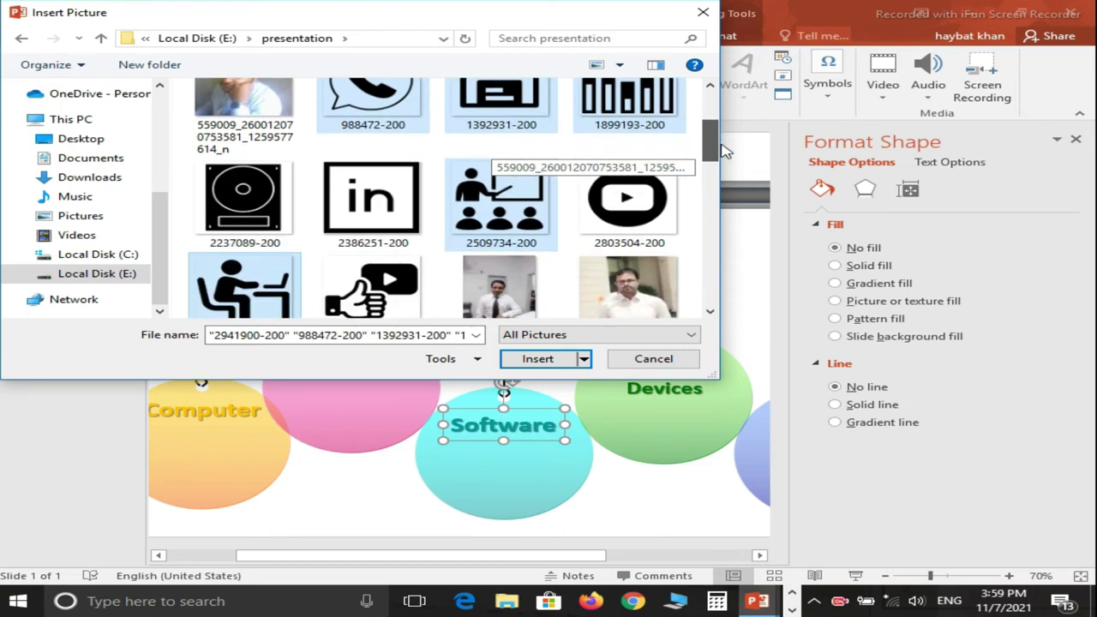
left_click_drag(725, 151, 722, 146)
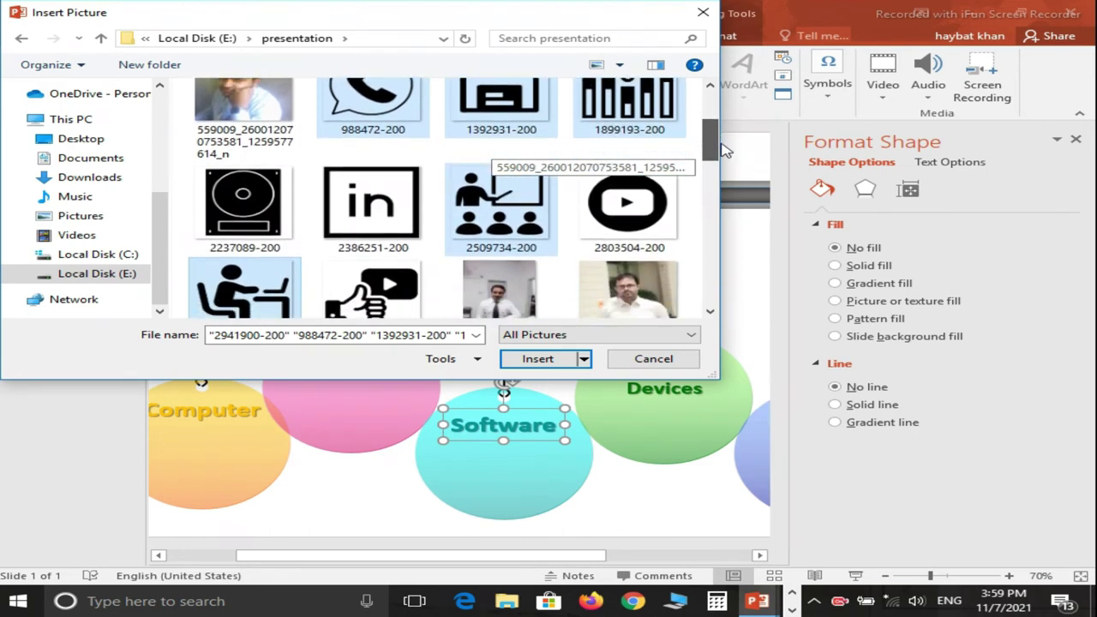
left_click(383, 116)
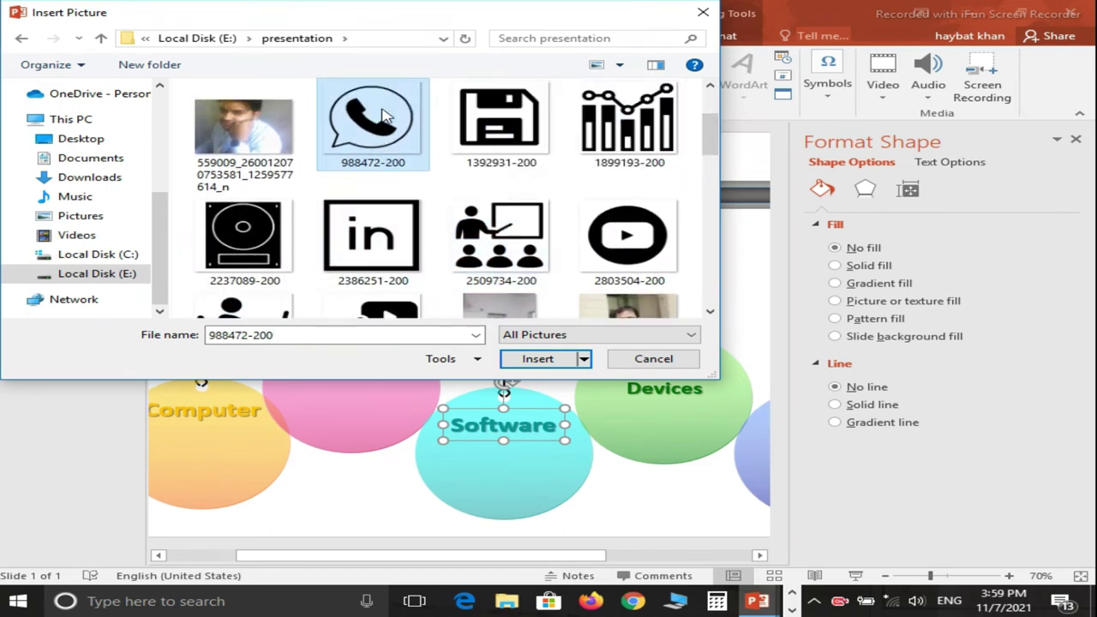
left_click(472, 114)
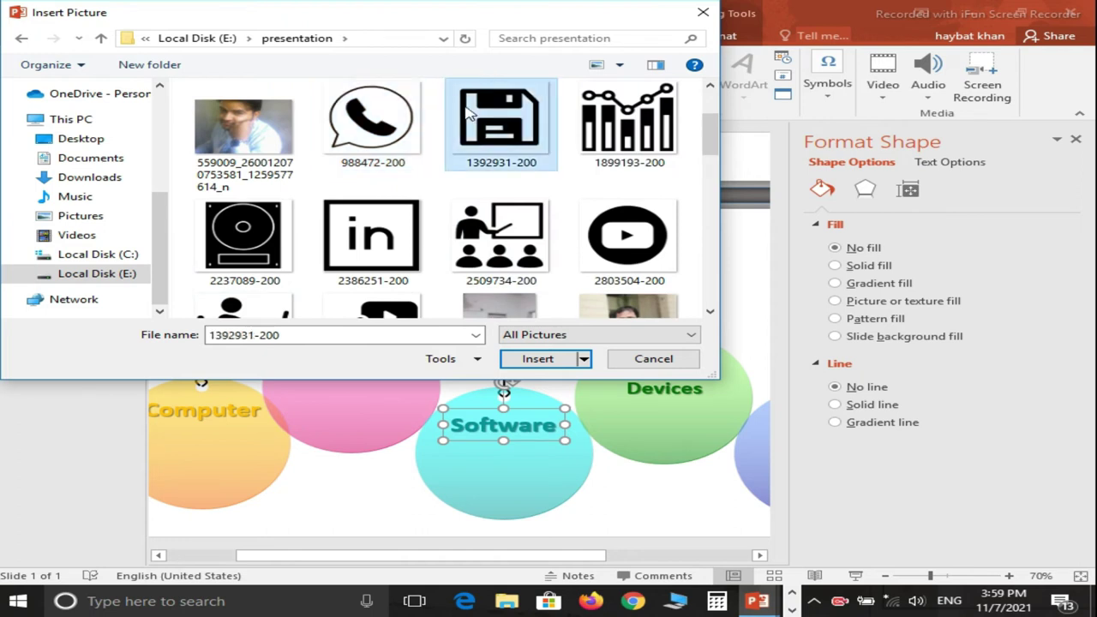
left_click(604, 119, "ctrl")
left_click(504, 243, "ctrl")
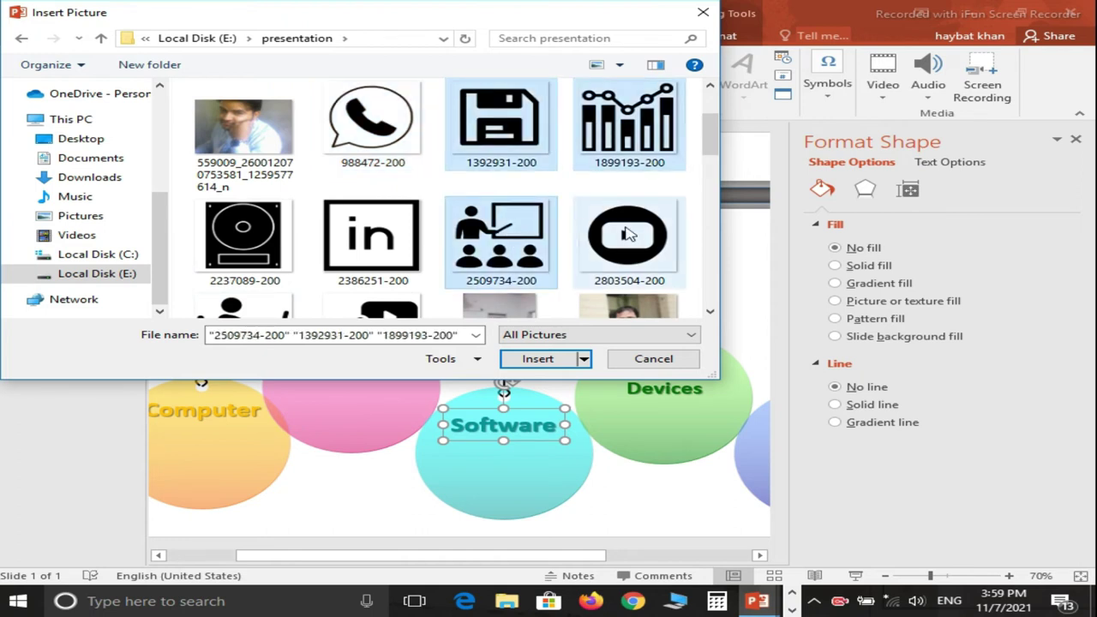
left_click_drag(711, 130, 711, 152)
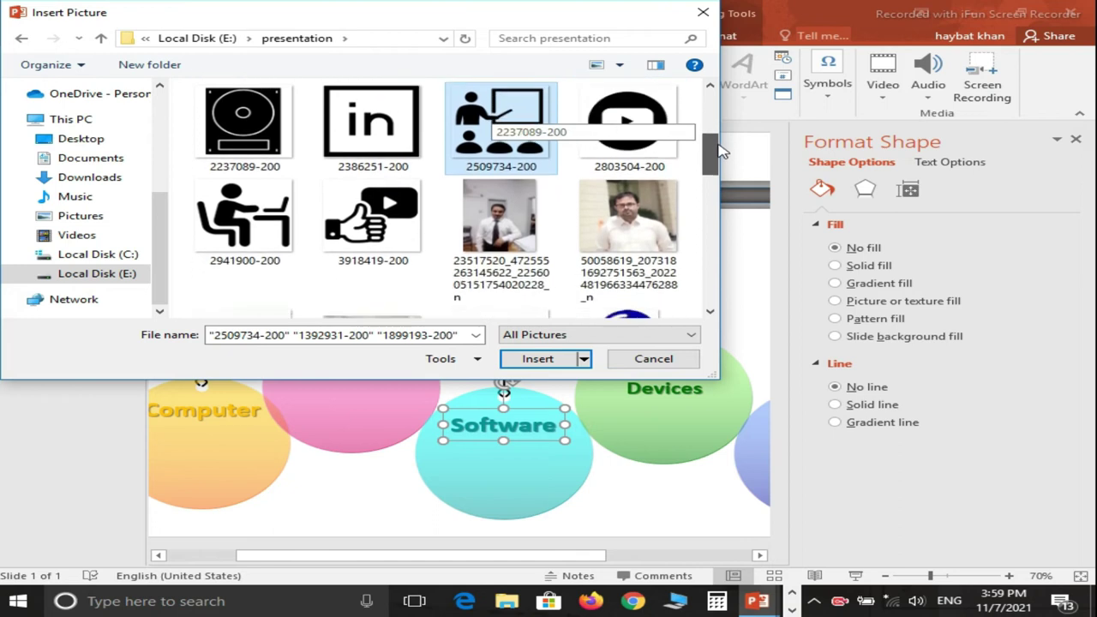
left_click(257, 214, "ctrl")
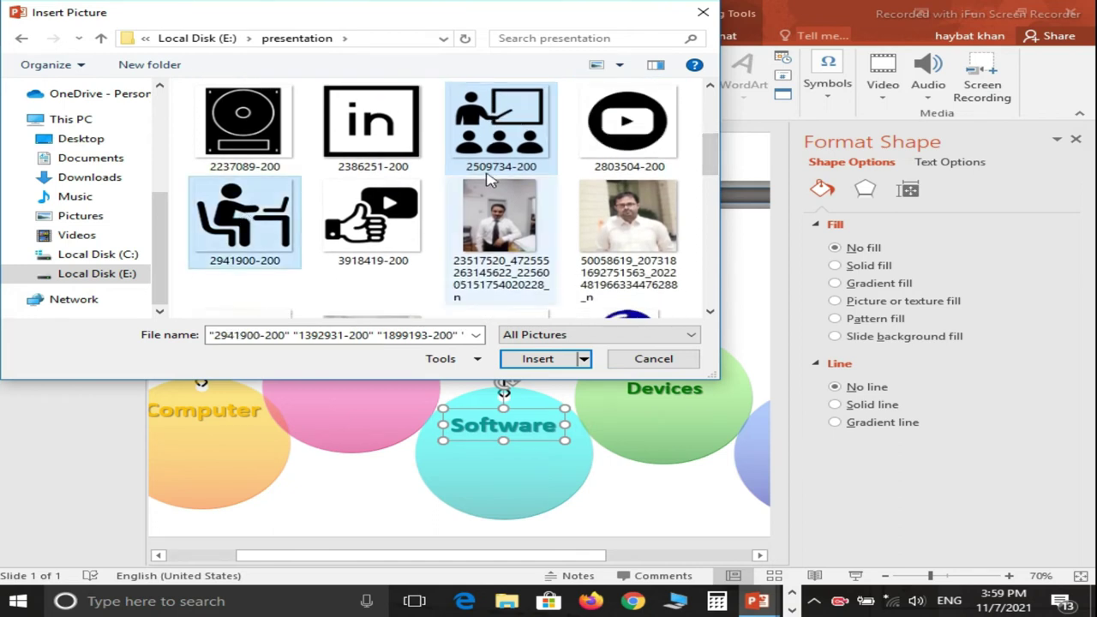
left_click(257, 129, "ctrl")
scroll(716, 163, "up", 1)
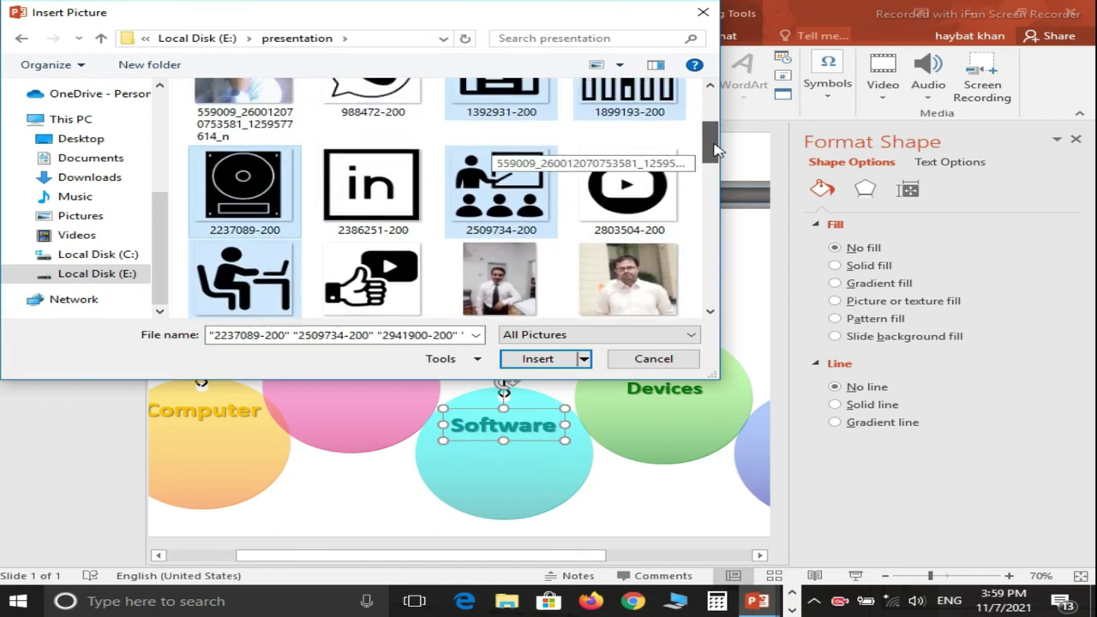
left_click(538, 358)
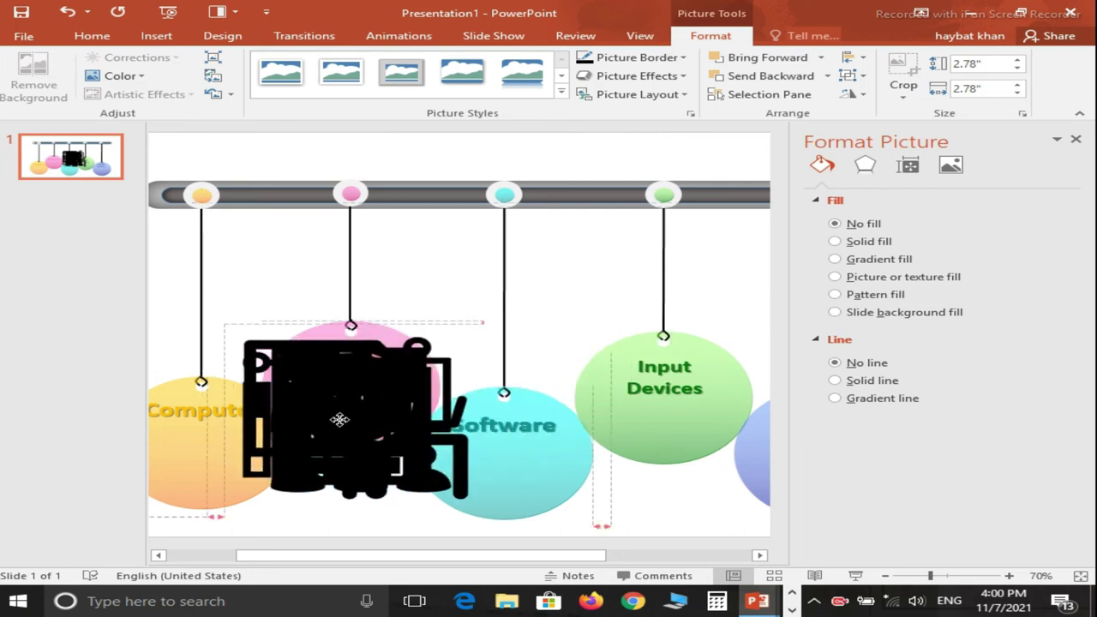
Move the inserted icons up and drag the person-at-desk icon onto the Computer circle
left_click_drag(538, 358, 540, 309)
left_click(296, 276)
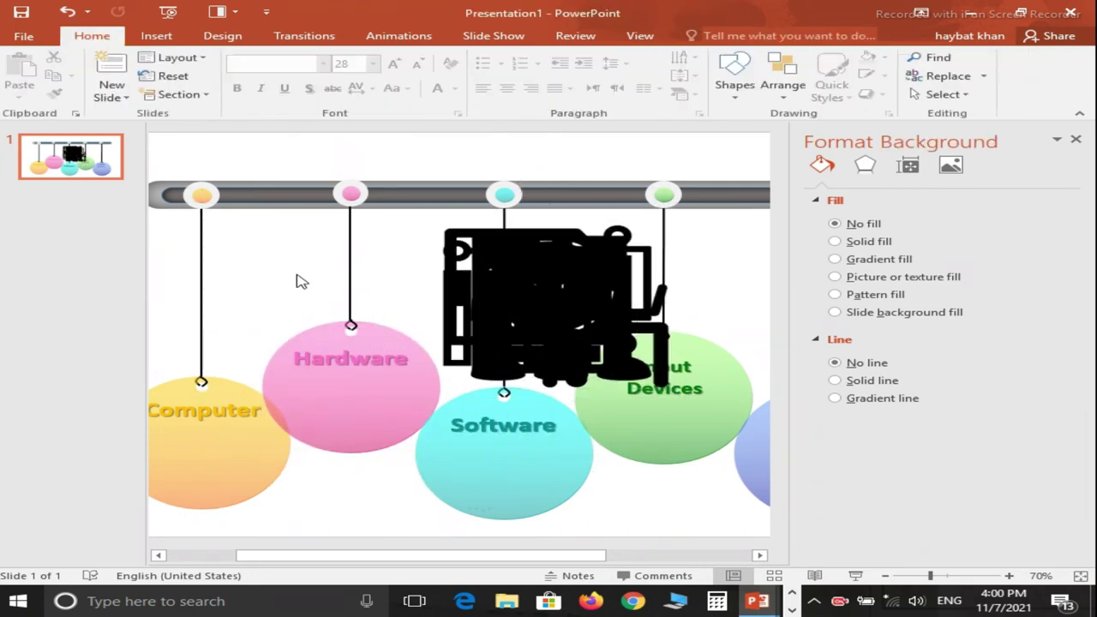
mouse_move(433, 385)
left_mouse_down()
mouse_move(260, 449)
mouse_move(296, 425)
left_mouse_up()
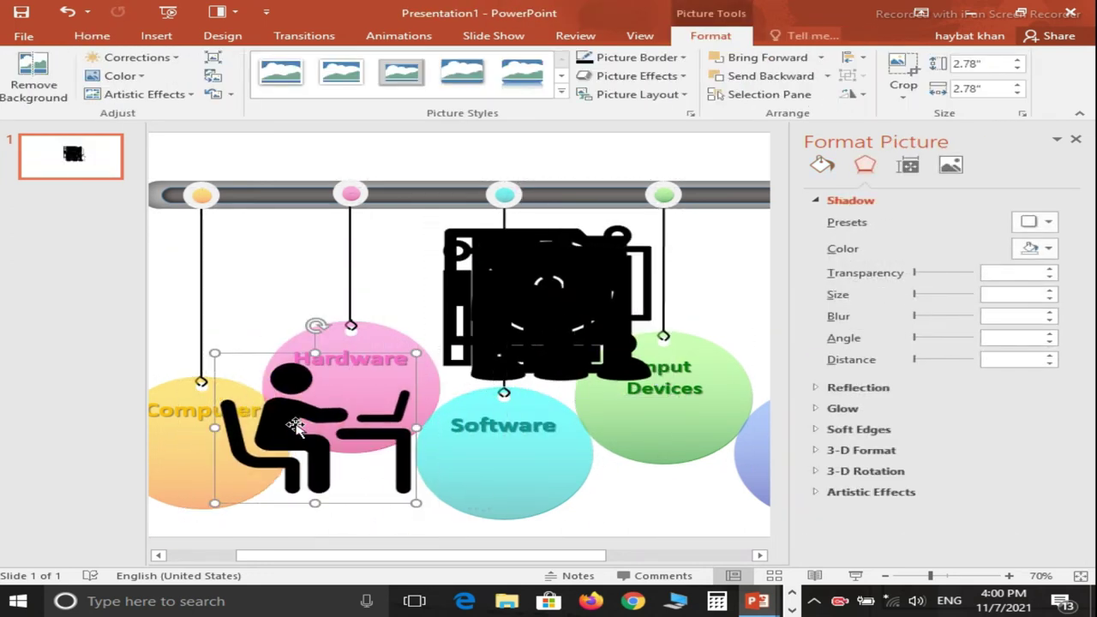
Shrink the person-at-desk icon, recolour it gold, and set it slightly lower in the Computer circle
mouse_move(415, 352)
left_mouse_down()
mouse_move(255, 452)
mouse_move(283, 451)
mouse_move(185, 459)
left_mouse_up()
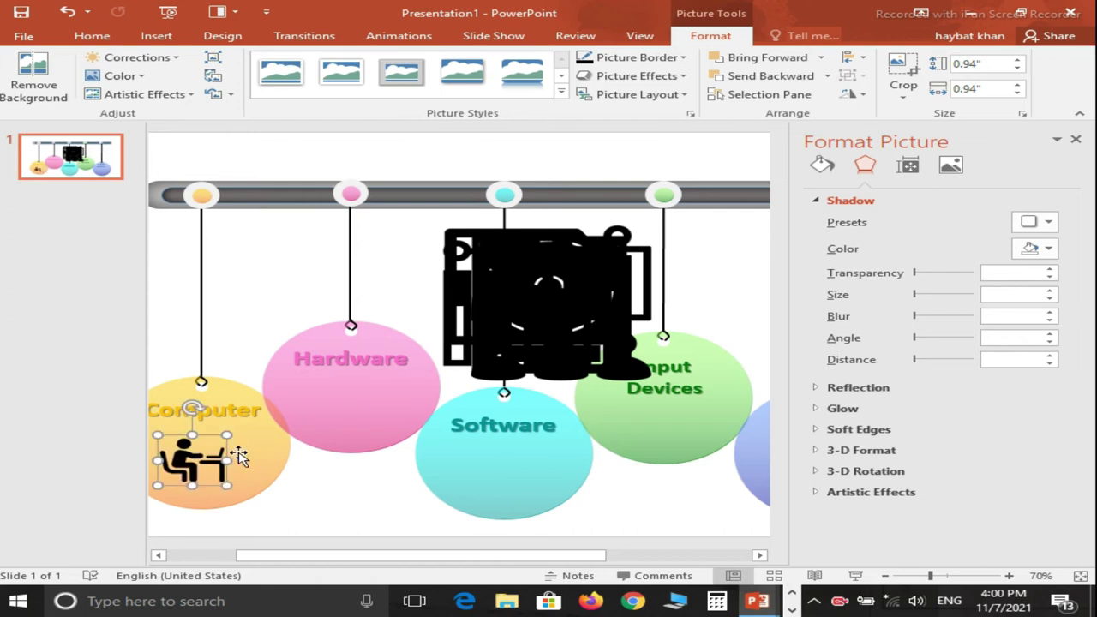
left_click(144, 77)
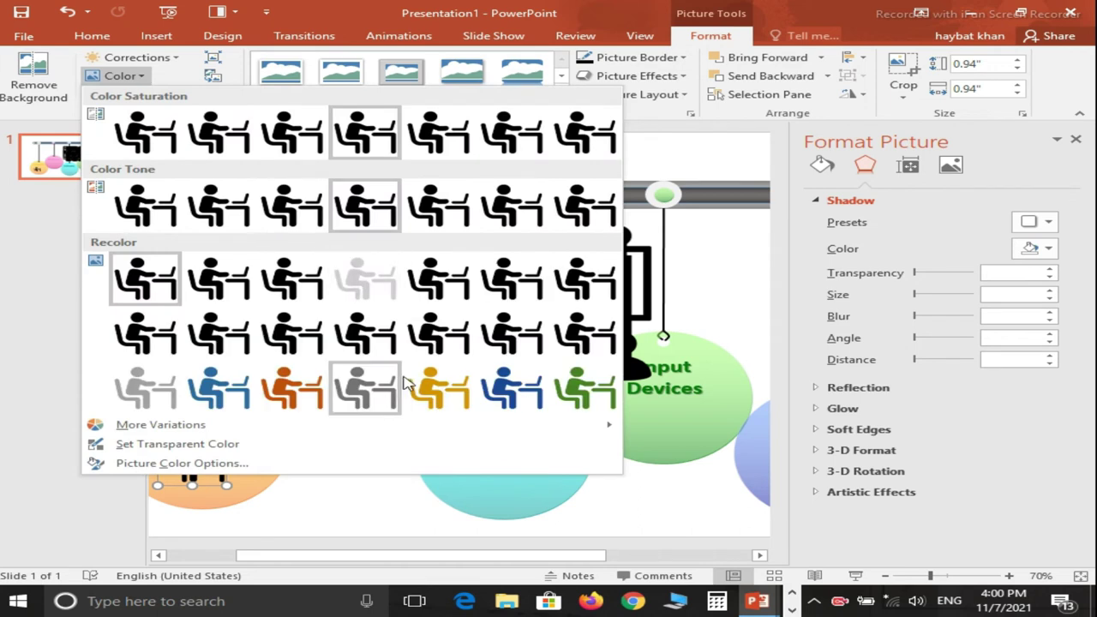
left_click(429, 393)
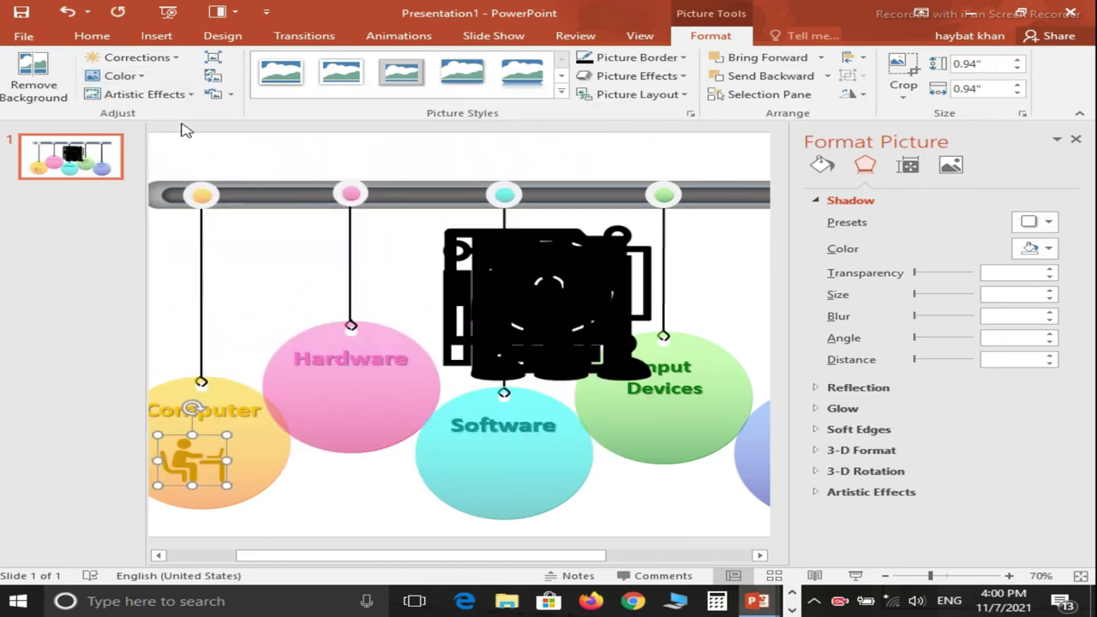
left_click(142, 96)
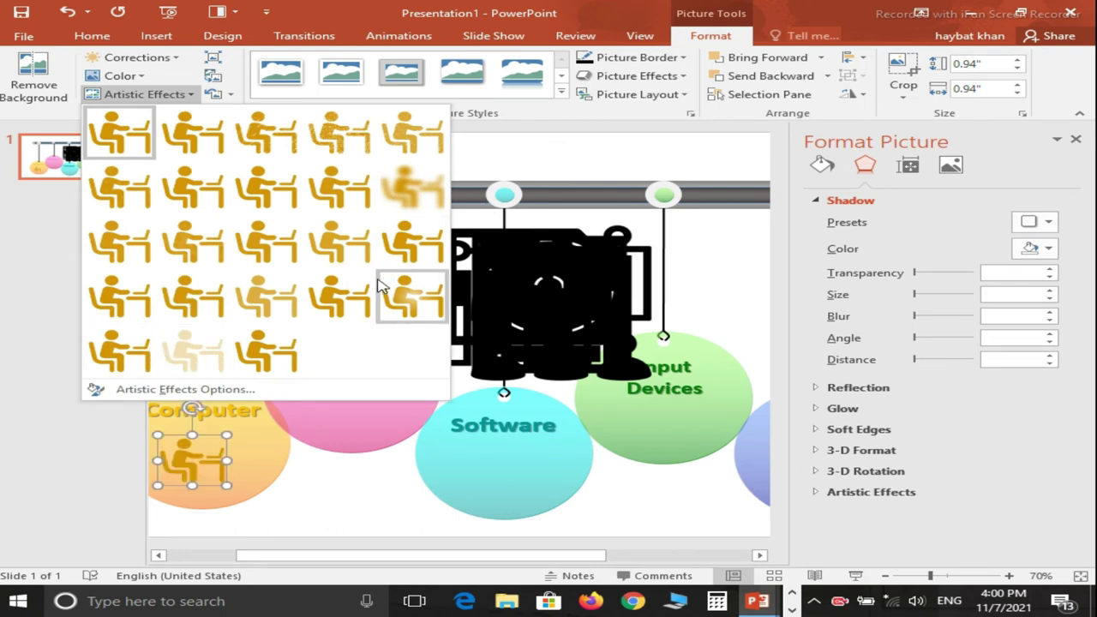
left_click(292, 514)
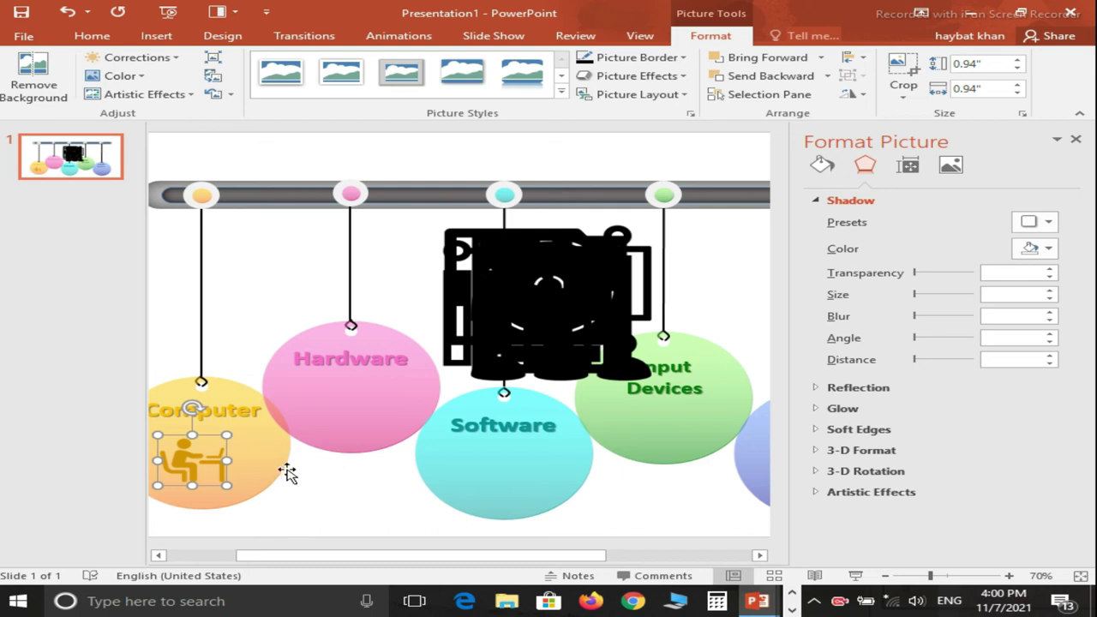
left_click_drag(194, 459, 197, 464)
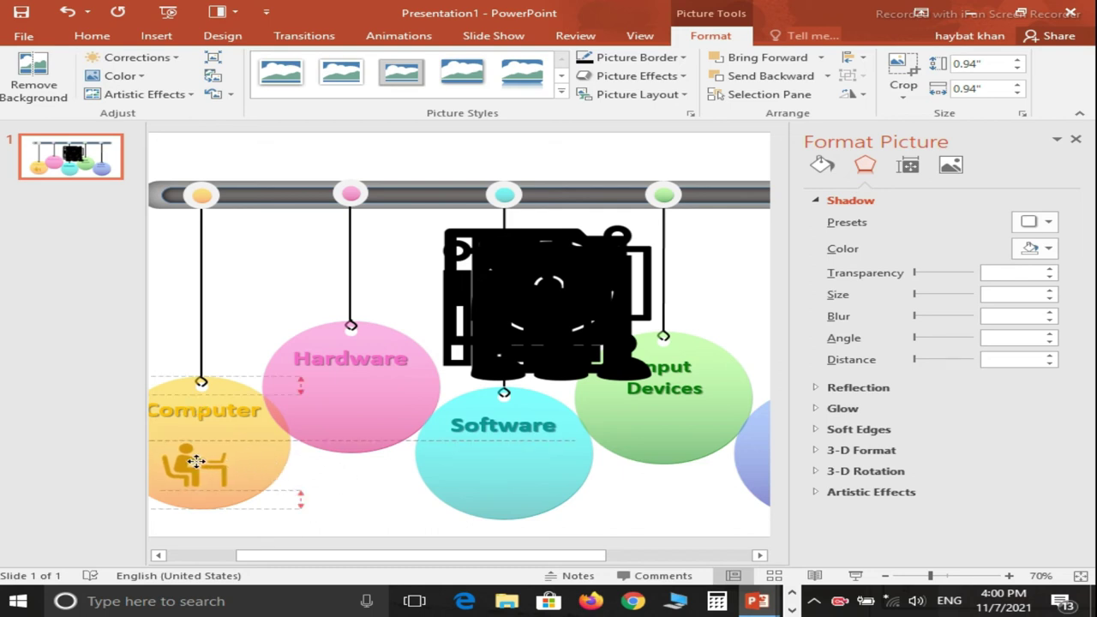
Move the teacher-and-students icon onto the Hardware circle and shrink it to fit
left_click(497, 323)
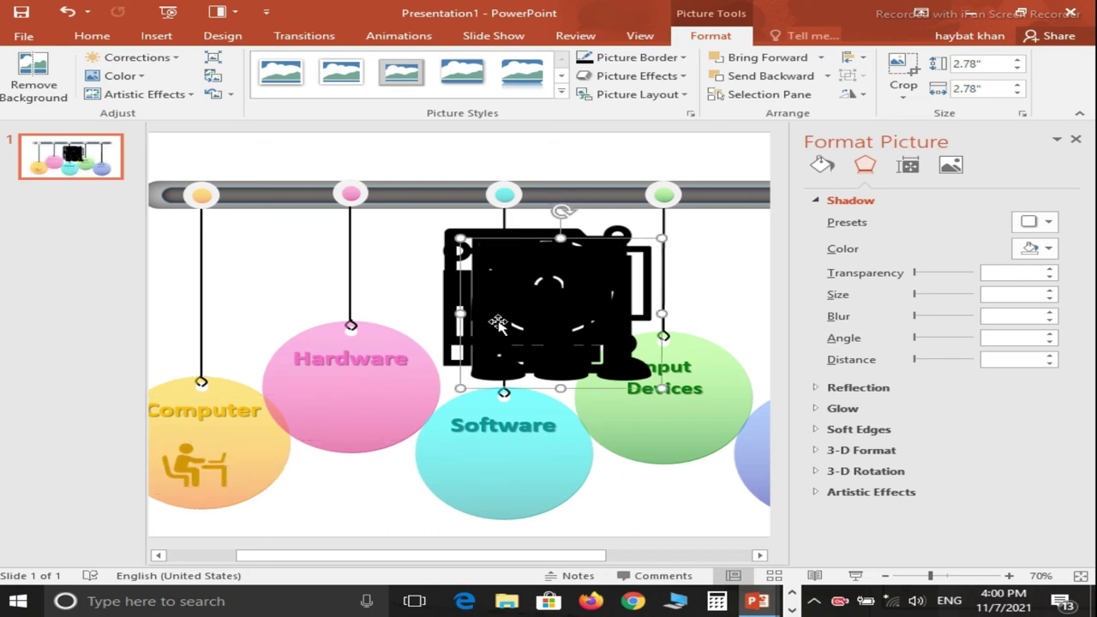
mouse_move(502, 356)
left_mouse_down()
mouse_move(375, 412)
mouse_move(308, 471)
left_mouse_up()
mouse_move(464, 354)
left_mouse_down()
mouse_move(332, 444)
mouse_move(341, 409)
left_mouse_up()
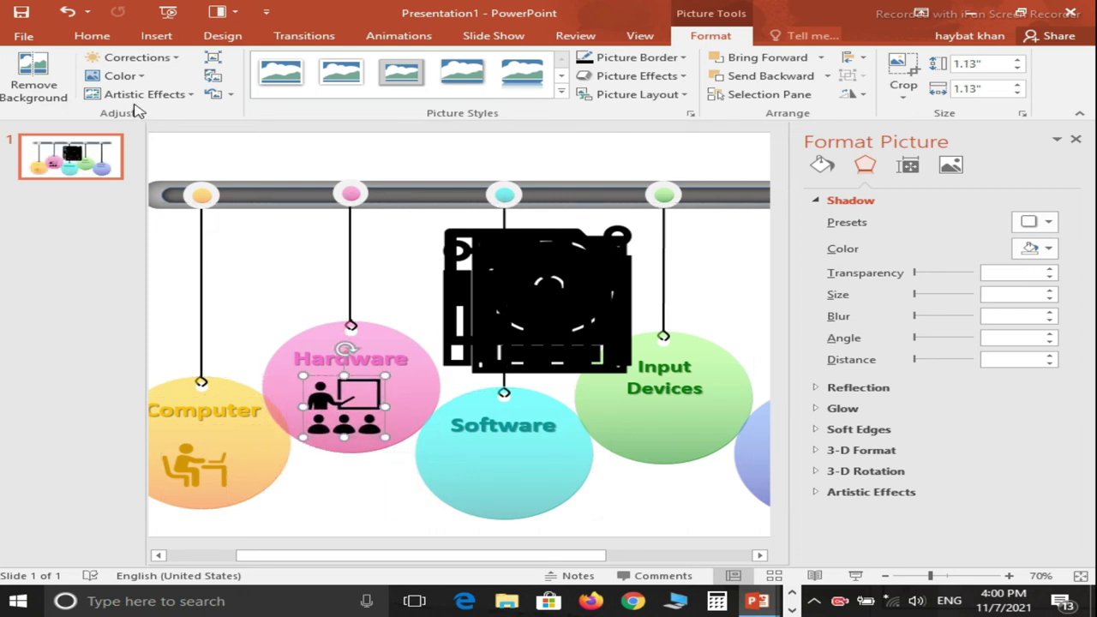
Look through the icon's recolour, correction and artistic effect options
left_click(120, 75)
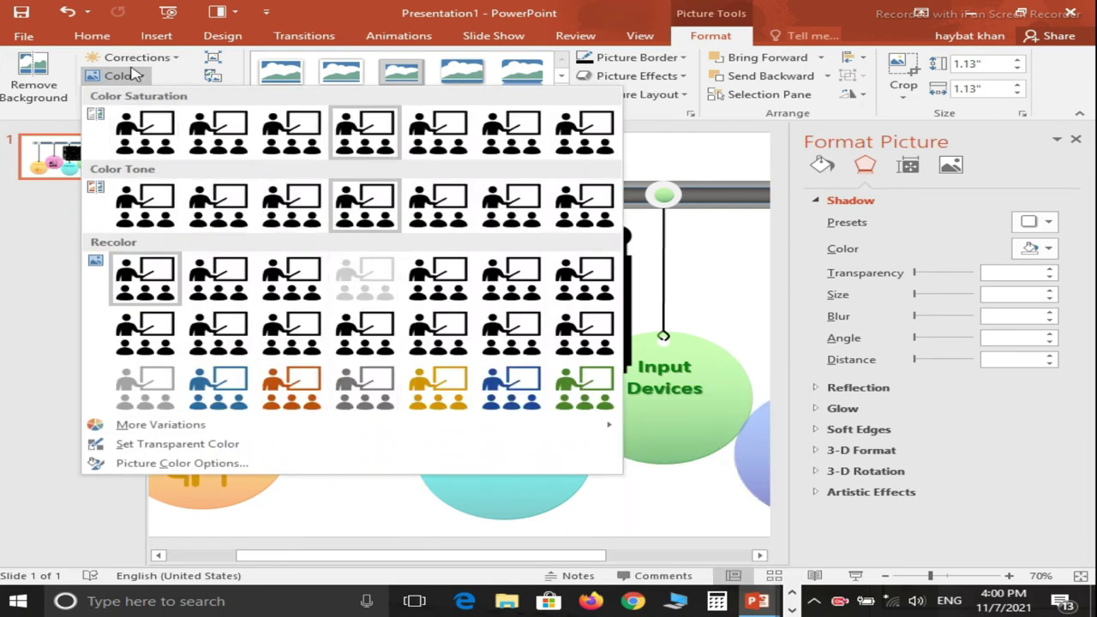
left_click(157, 60)
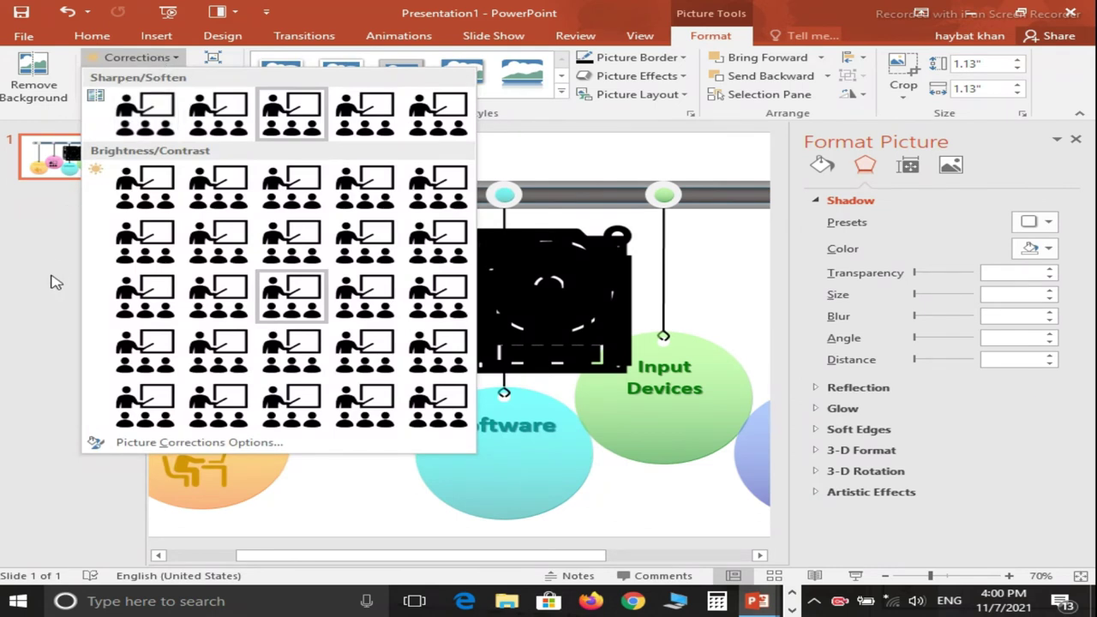
left_click(55, 283)
left_click(171, 98)
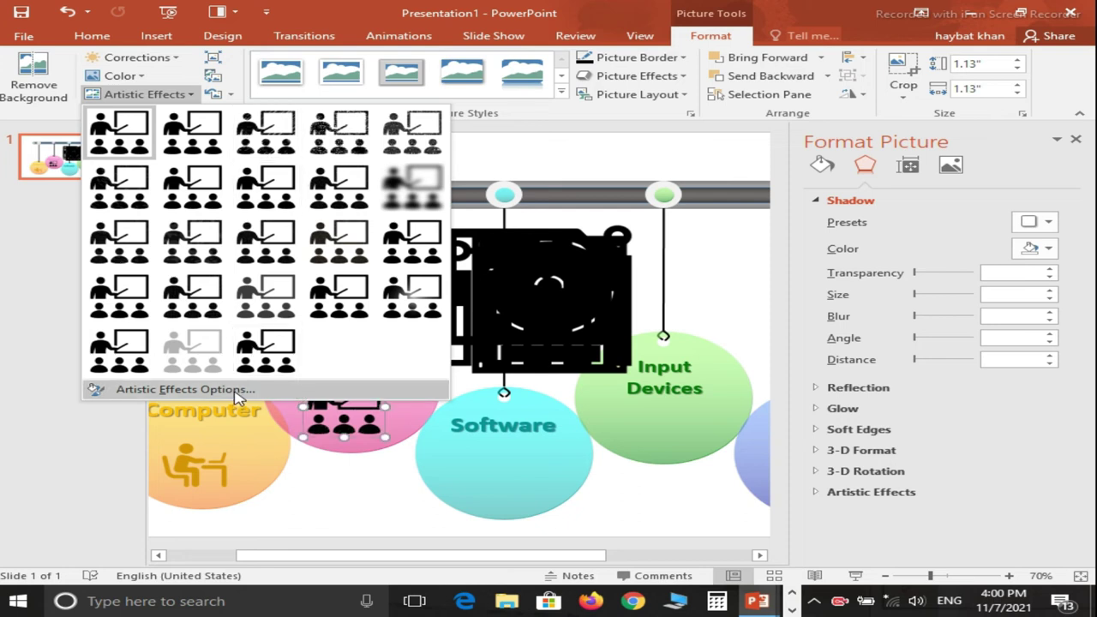
left_click(185, 390)
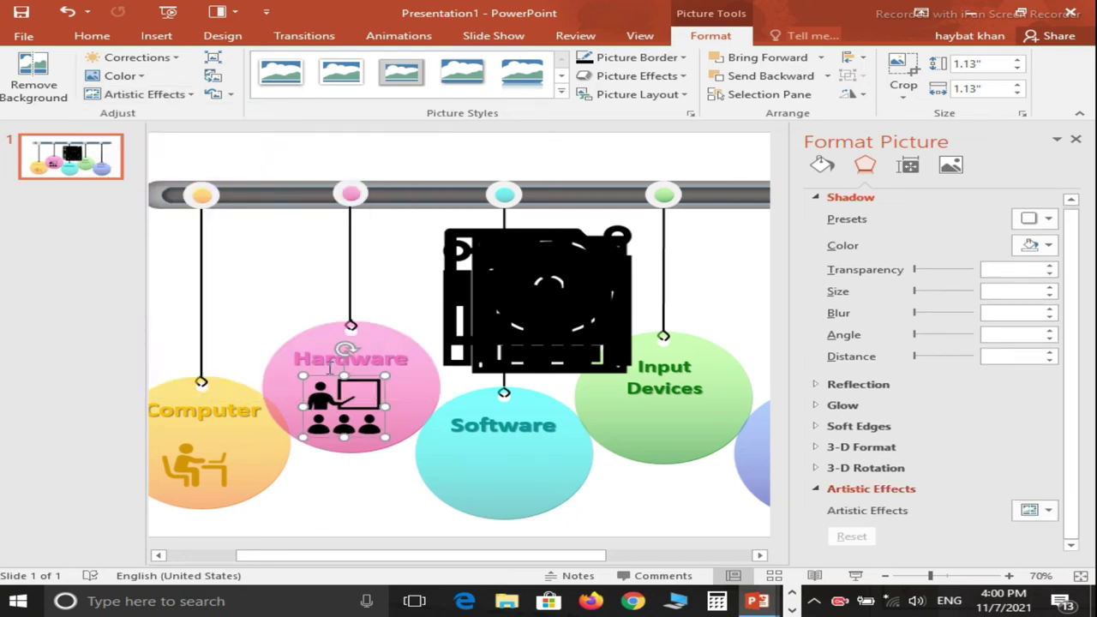
left_click(422, 387)
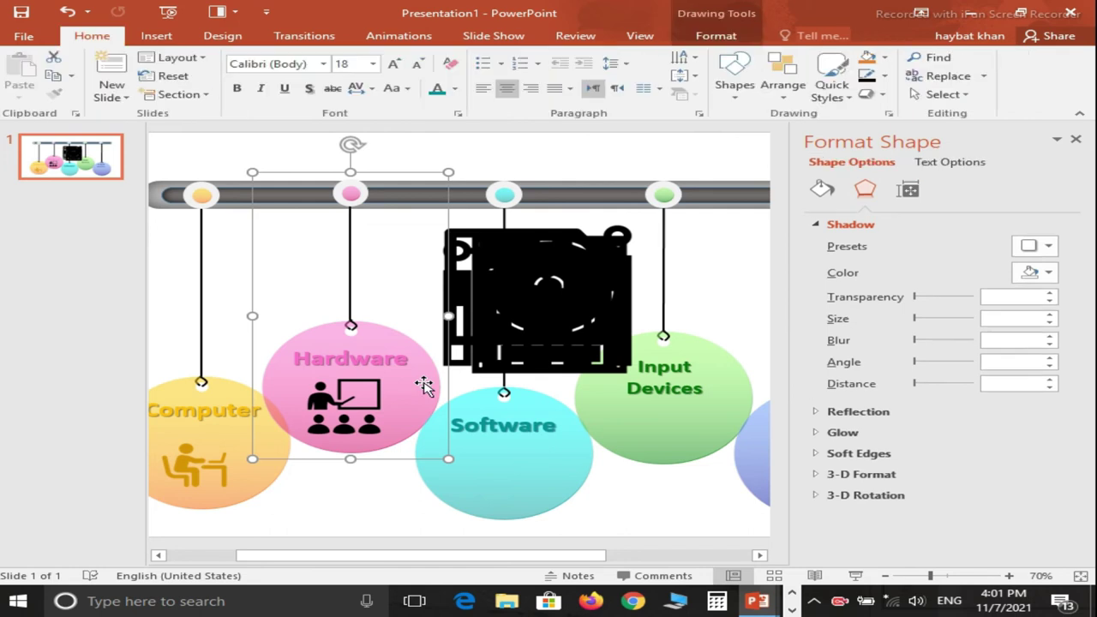
left_click(377, 396)
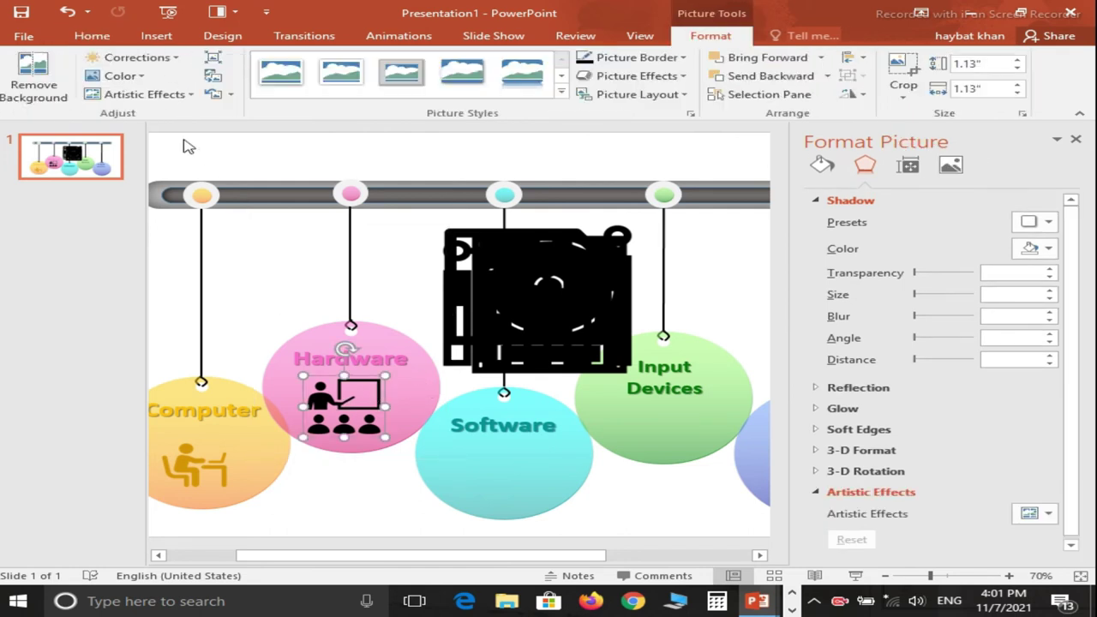
Recolour the Hardware icon gold and apply a washed-out artistic effect
left_click(131, 78)
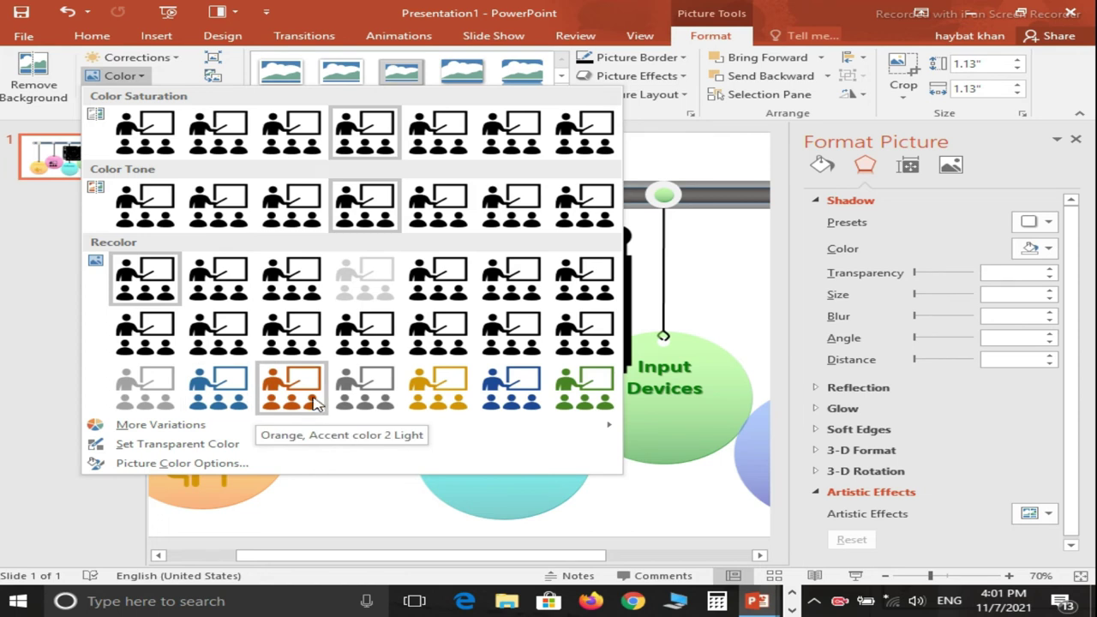
left_click(432, 400)
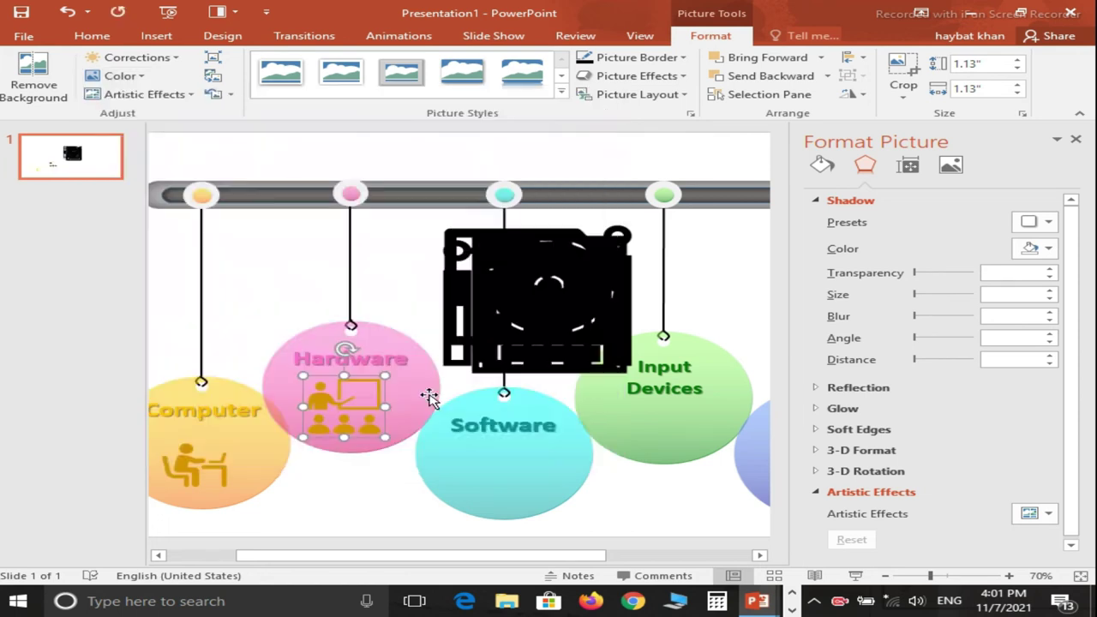
left_click(143, 96)
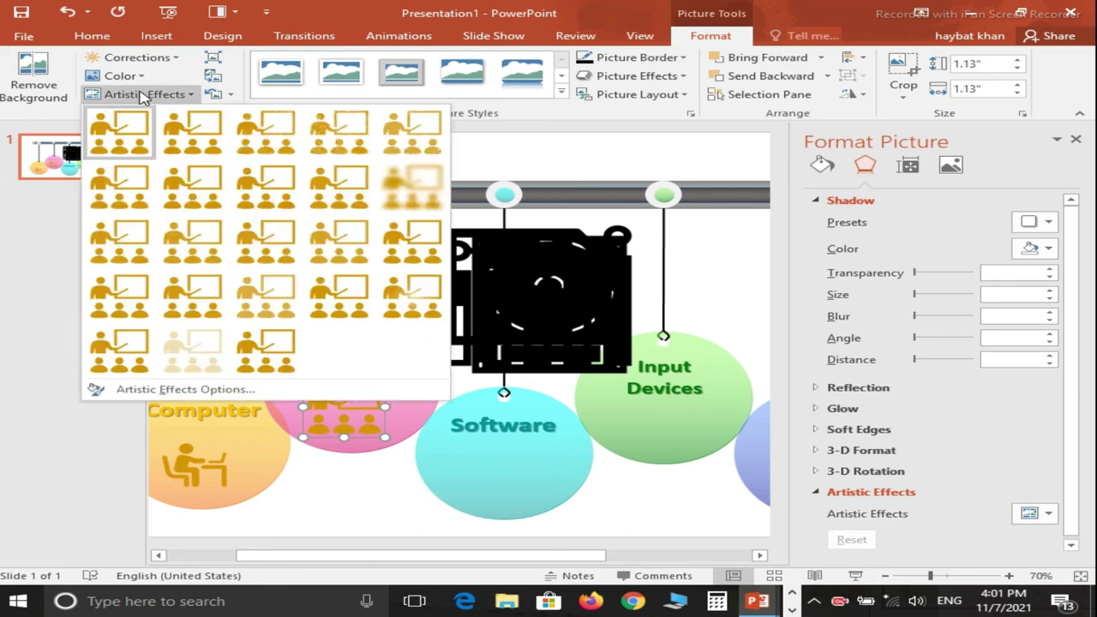
left_click(144, 96)
left_click(144, 96)
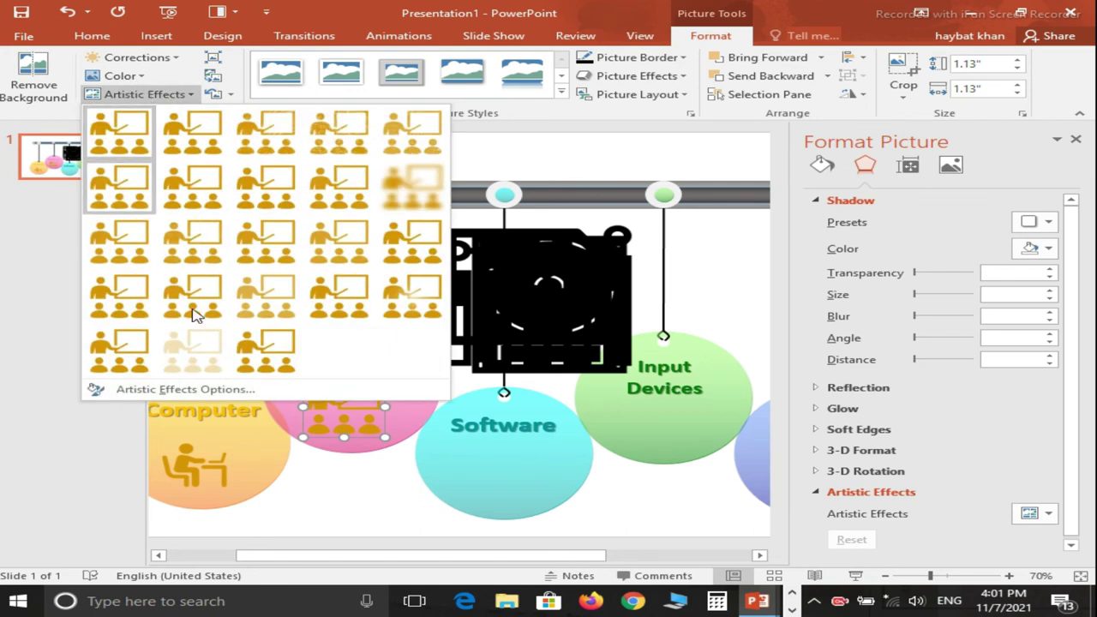
left_click(193, 352)
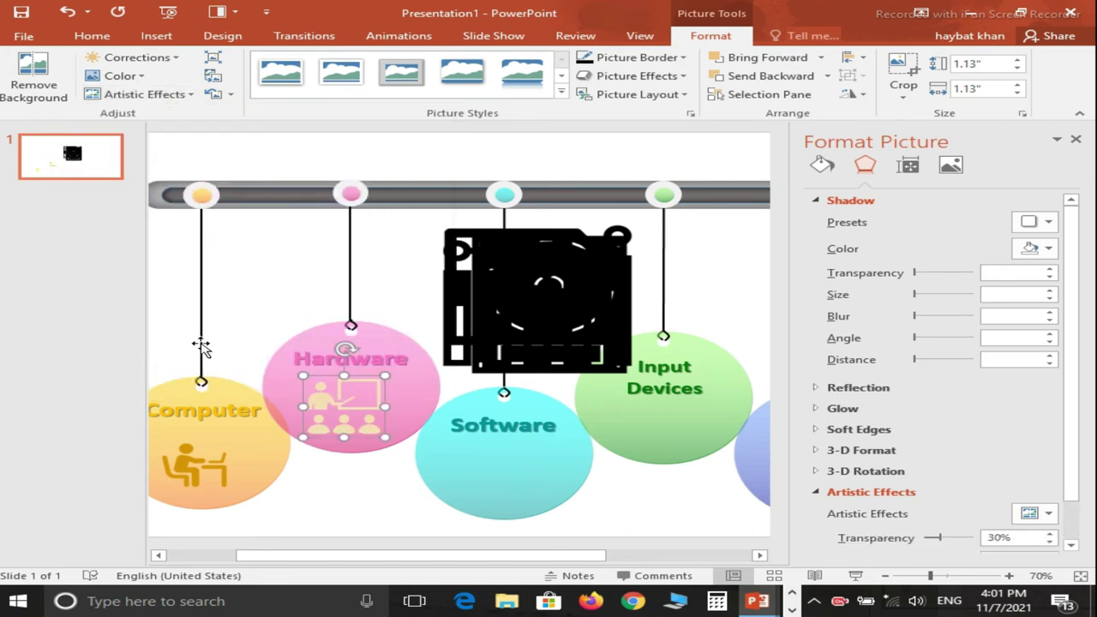
Change the Hardware icon's colour to light orange
left_click(409, 397)
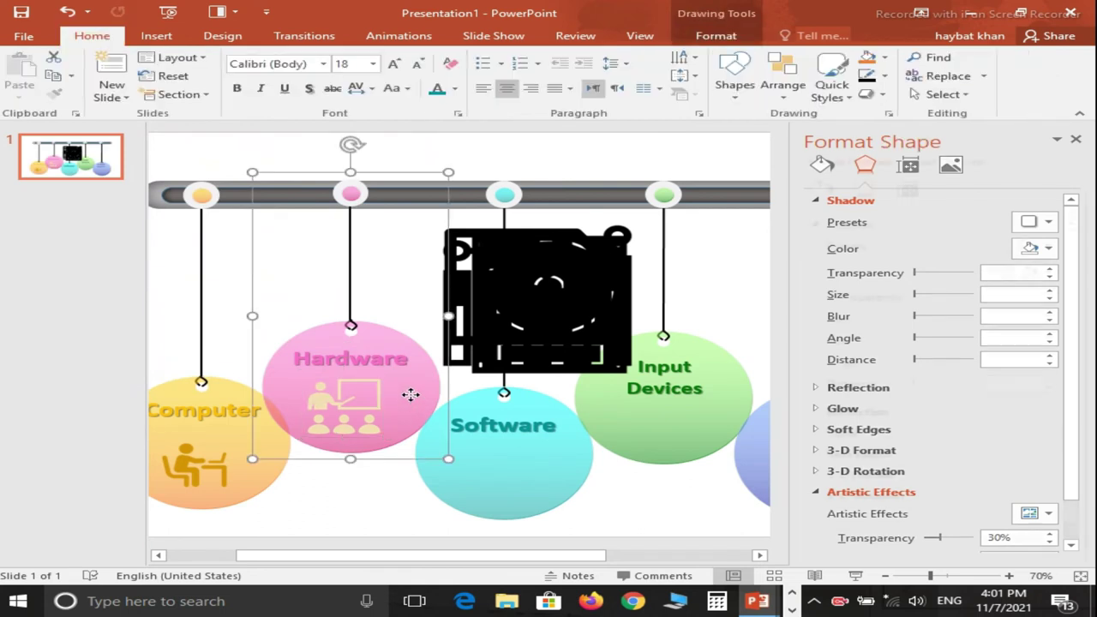
left_click(363, 411)
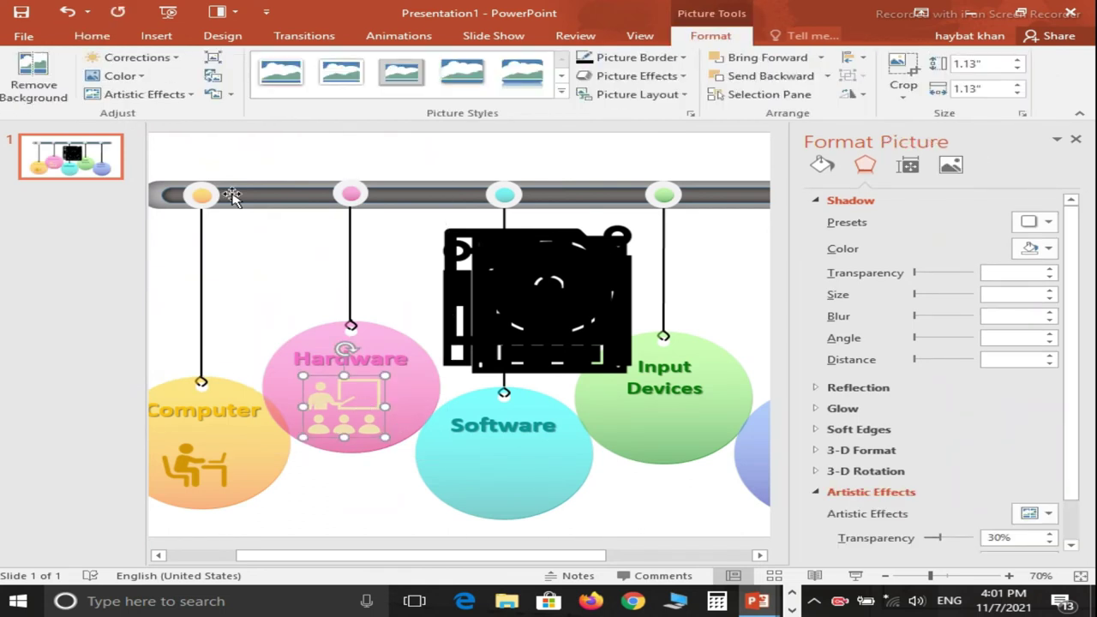
left_click(141, 78)
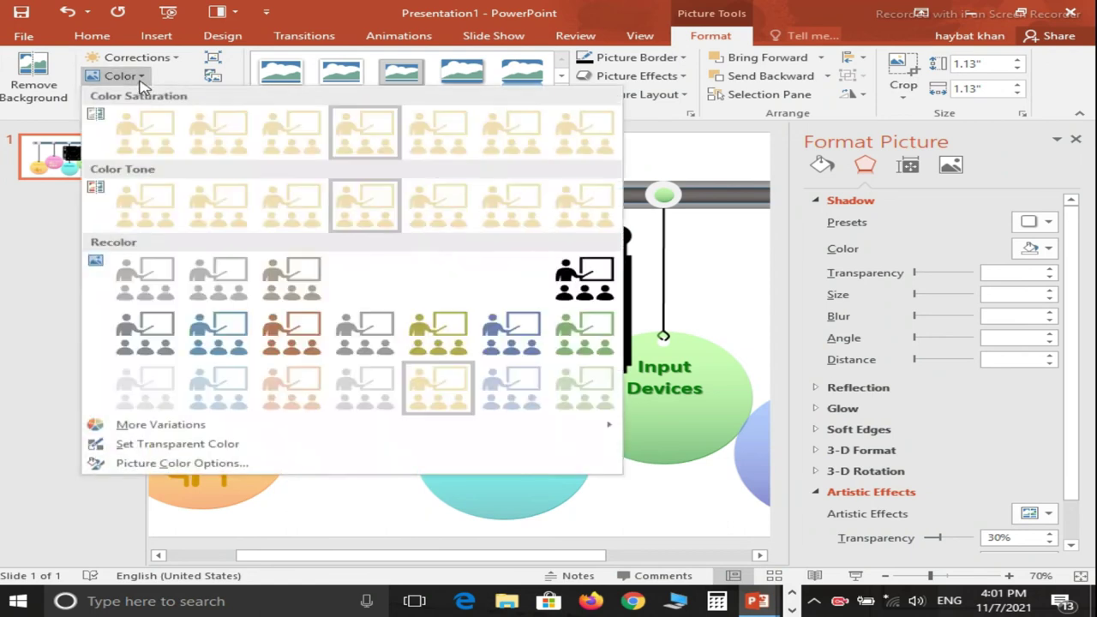
left_click(307, 391)
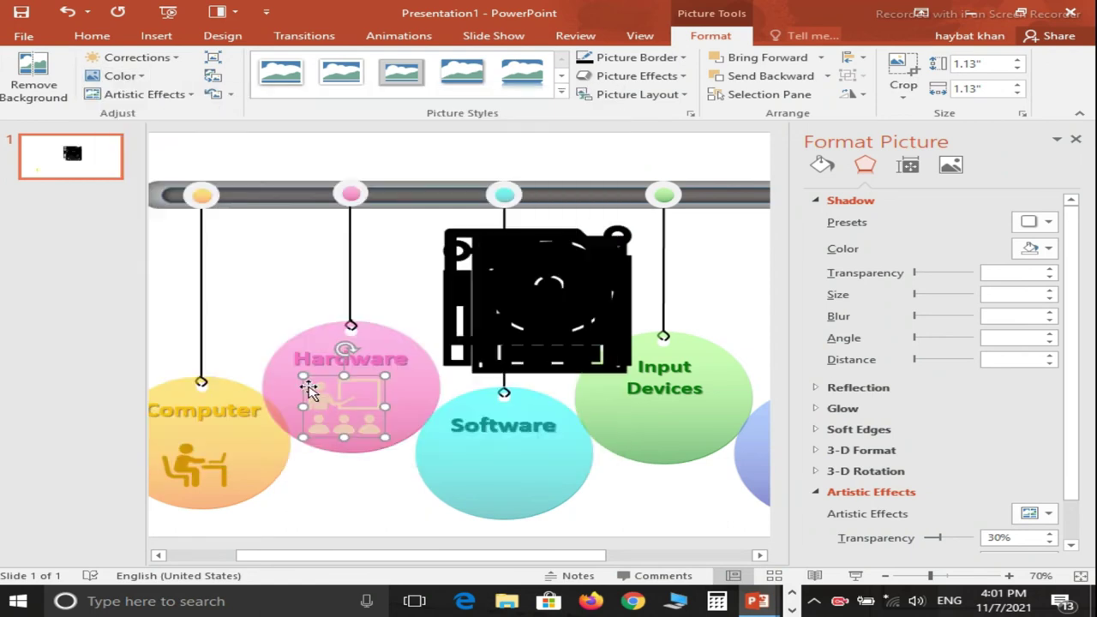
left_click(476, 477)
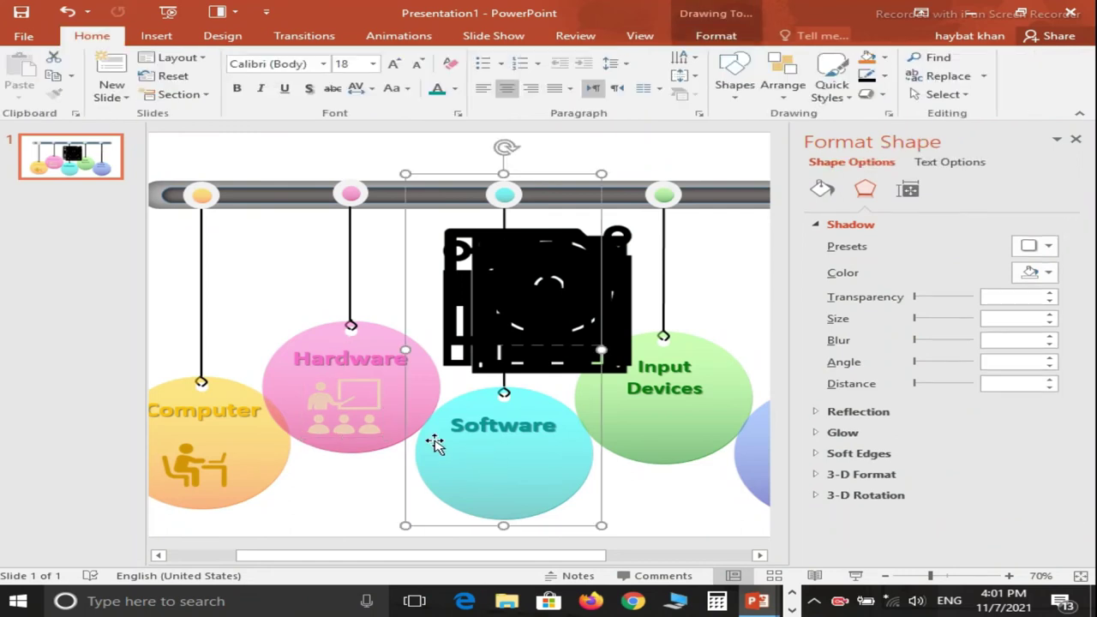
Move the hard-drive icon into the turquoise Software circle, shrink it to 1 inch and recolour it blue
left_click(506, 313)
left_click_drag(505, 314, 381, 411)
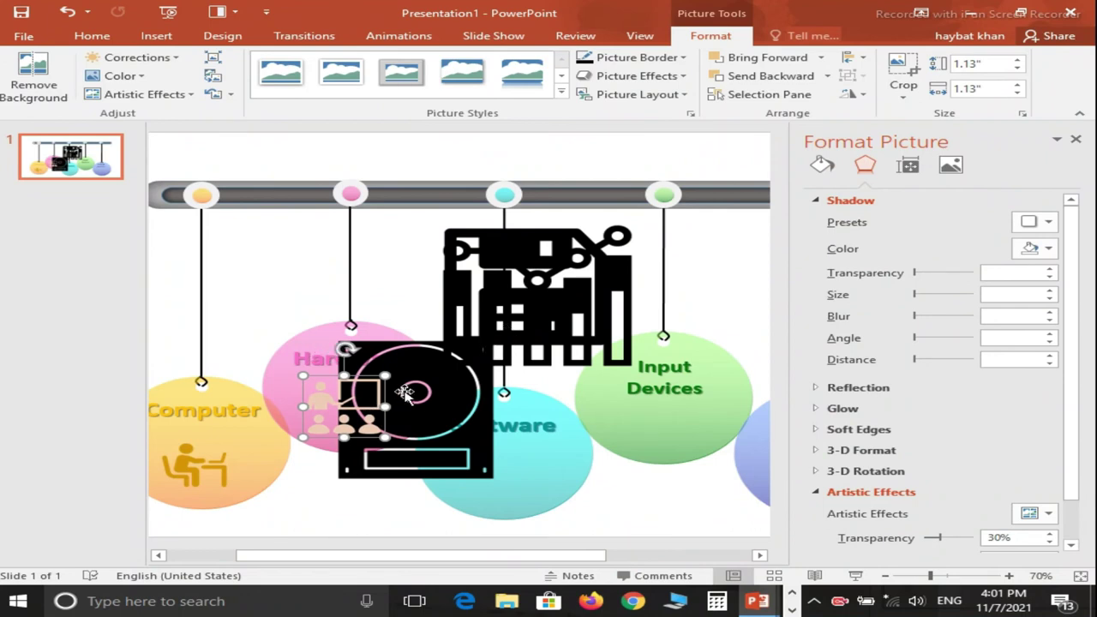
left_click_drag(423, 418, 403, 471)
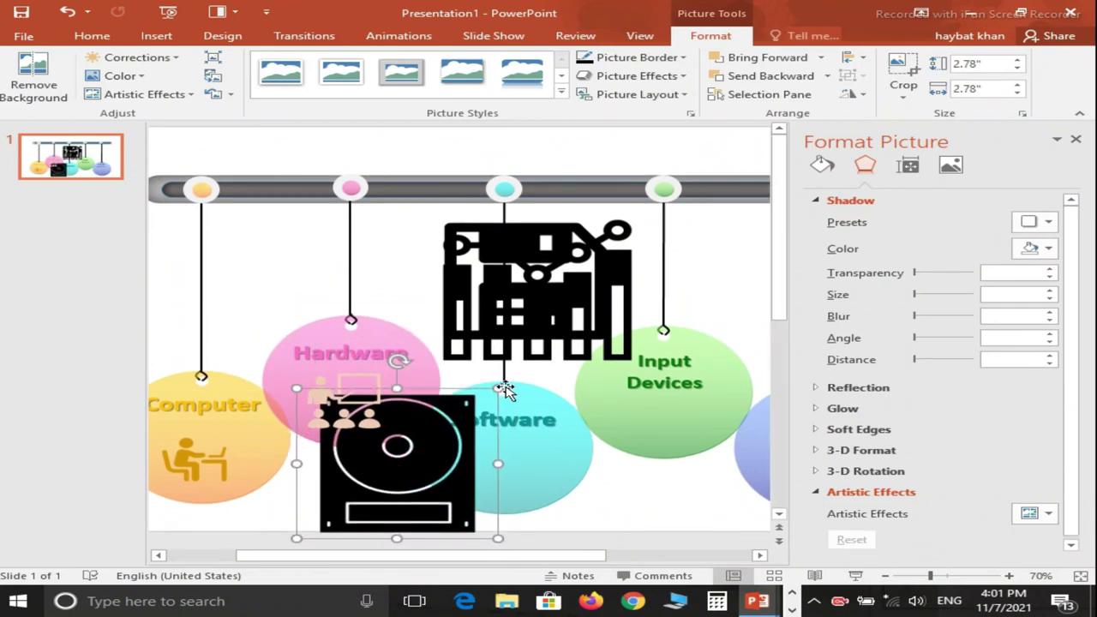
mouse_move(497, 387)
left_mouse_down()
mouse_move(333, 480)
mouse_move(503, 469)
left_mouse_up()
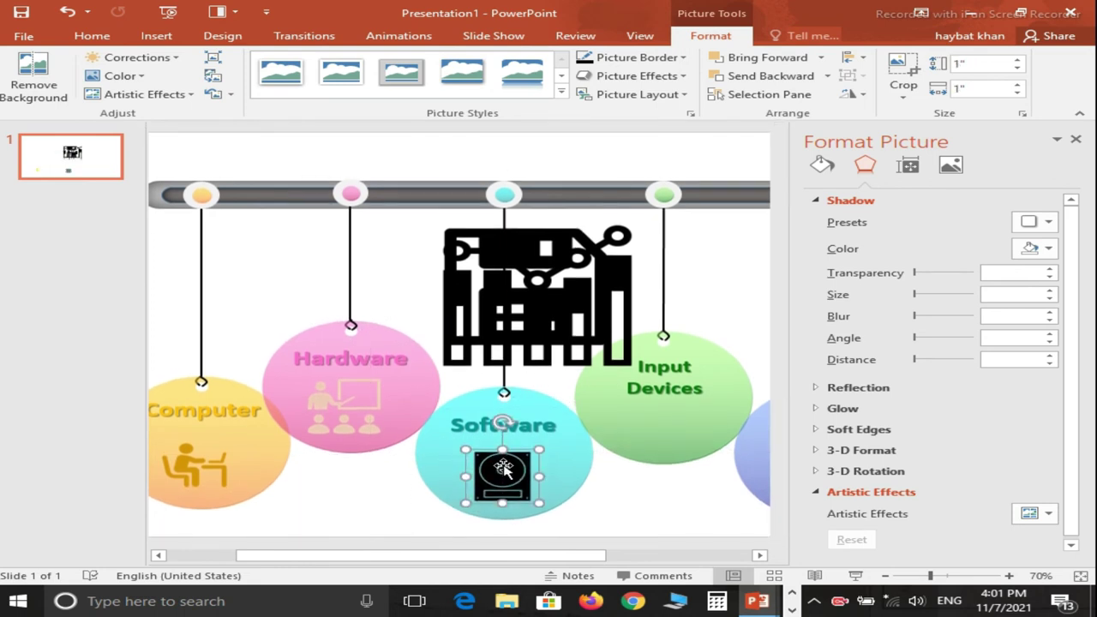
left_click(129, 77)
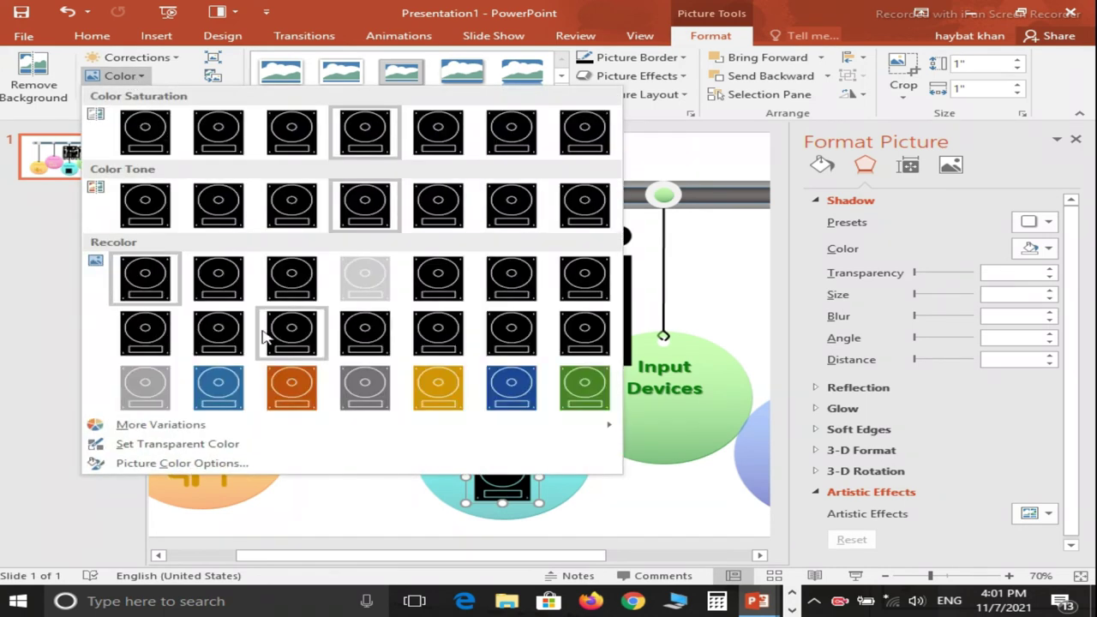
left_click(225, 390)
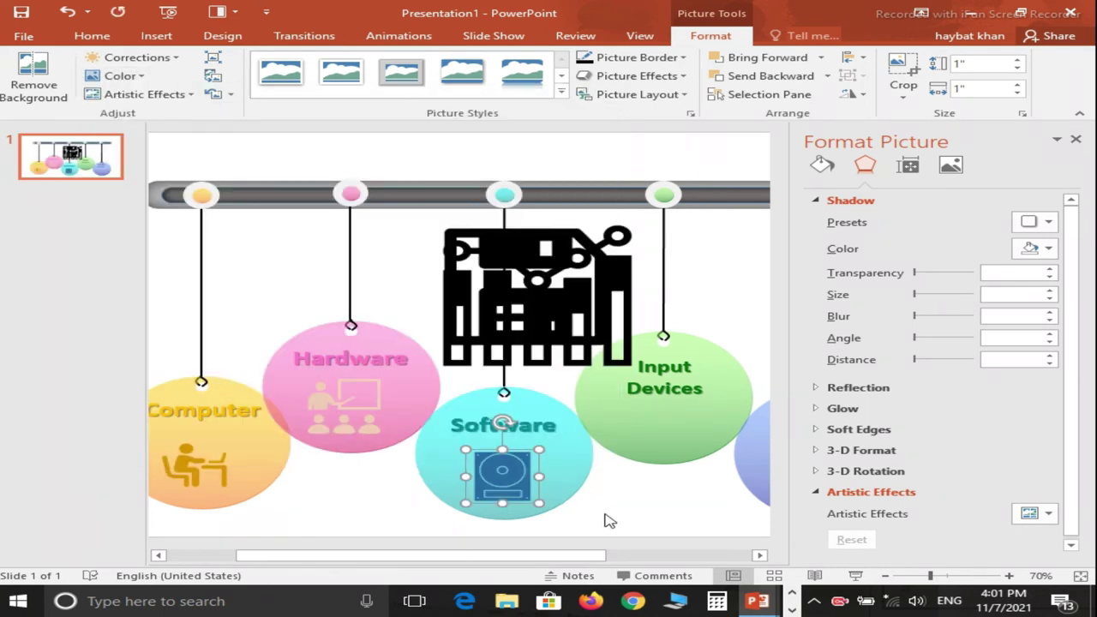
left_click_drag(463, 555, 558, 556)
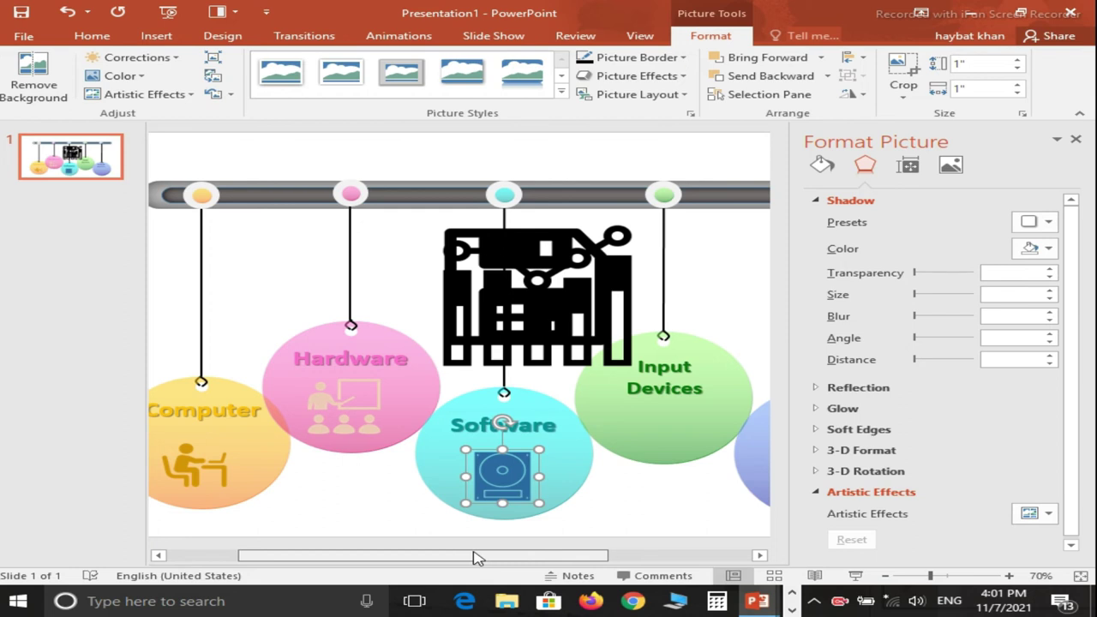
Place the chart icon on the Input Devices circle, shrink it to about 1 inch and recolour it green
left_click_drag(374, 300, 495, 396)
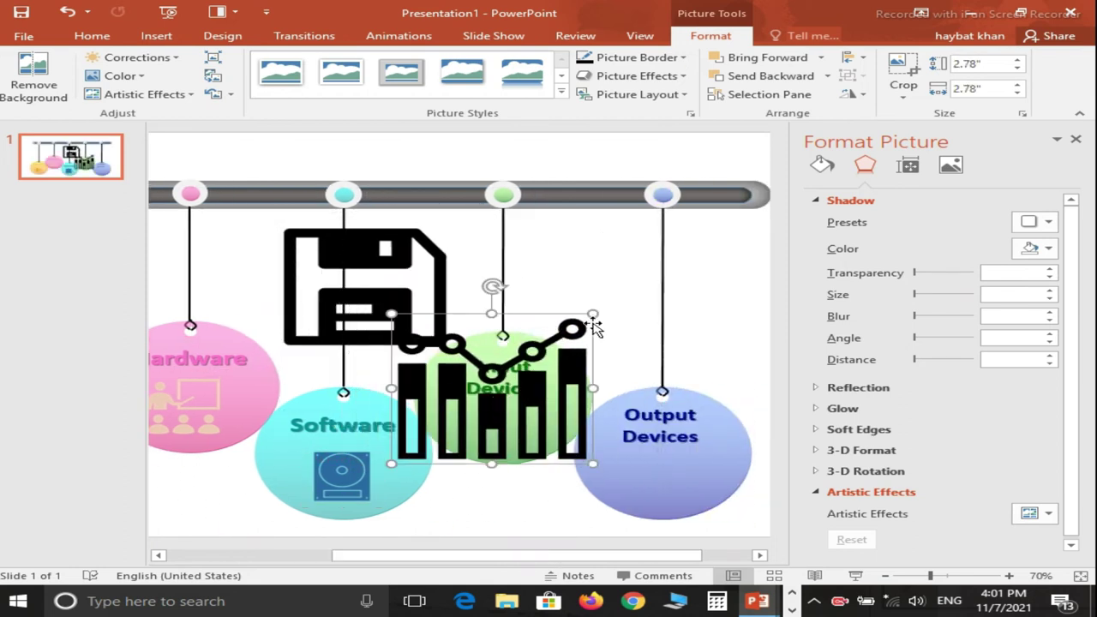
mouse_move(593, 313)
left_mouse_down()
mouse_move(467, 409)
mouse_move(499, 418)
left_mouse_up()
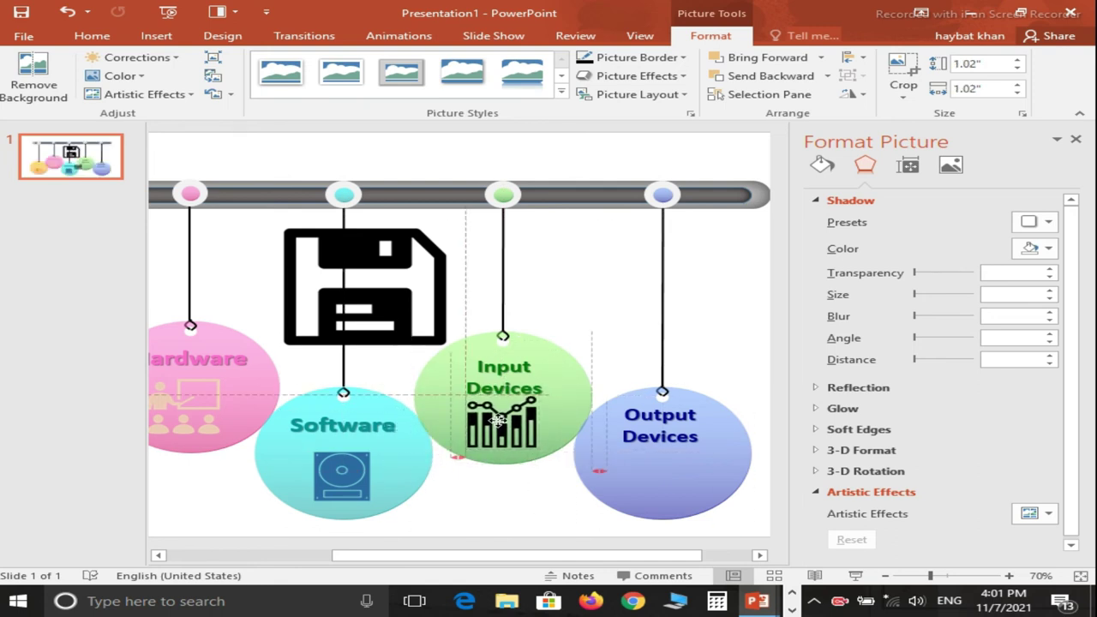
left_click(121, 76)
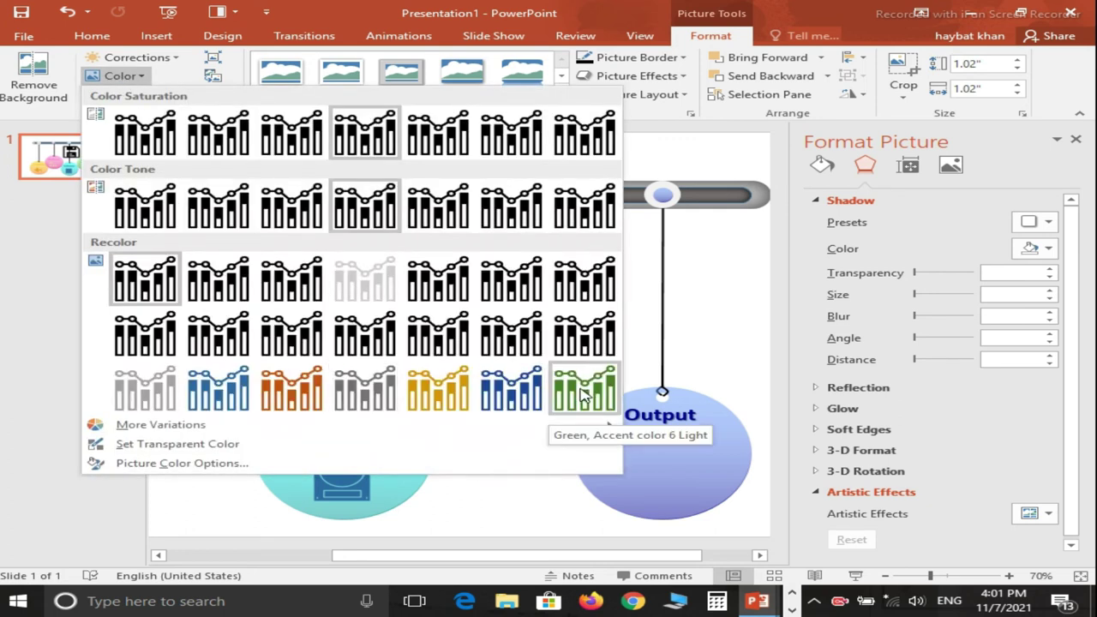
left_click(581, 390)
left_click(517, 482)
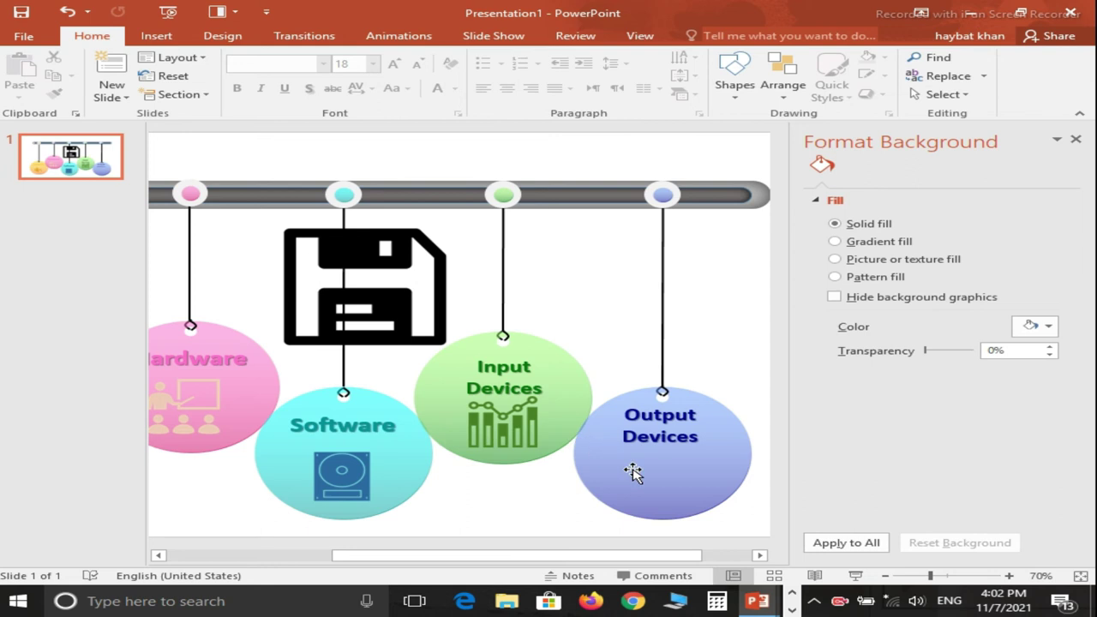
Shrink the floppy-disk icon on Output Devices and recolour it Blue, Accent color 1 Light
left_click(363, 287)
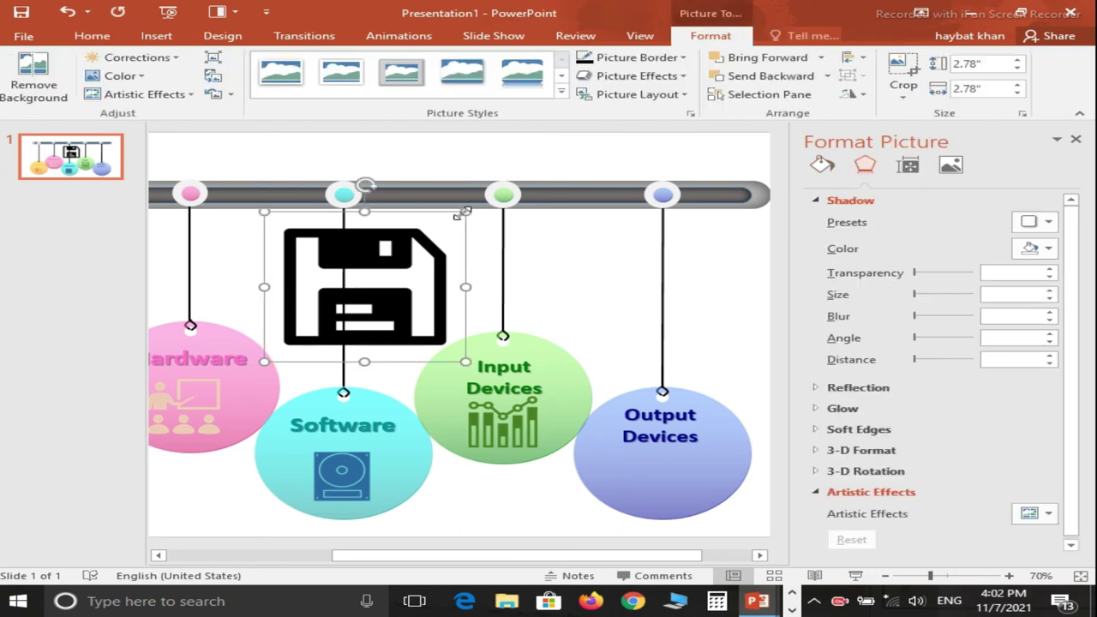
mouse_move(461, 213)
left_mouse_down()
mouse_move(334, 310)
mouse_move(768, 467)
mouse_move(641, 469)
left_mouse_up()
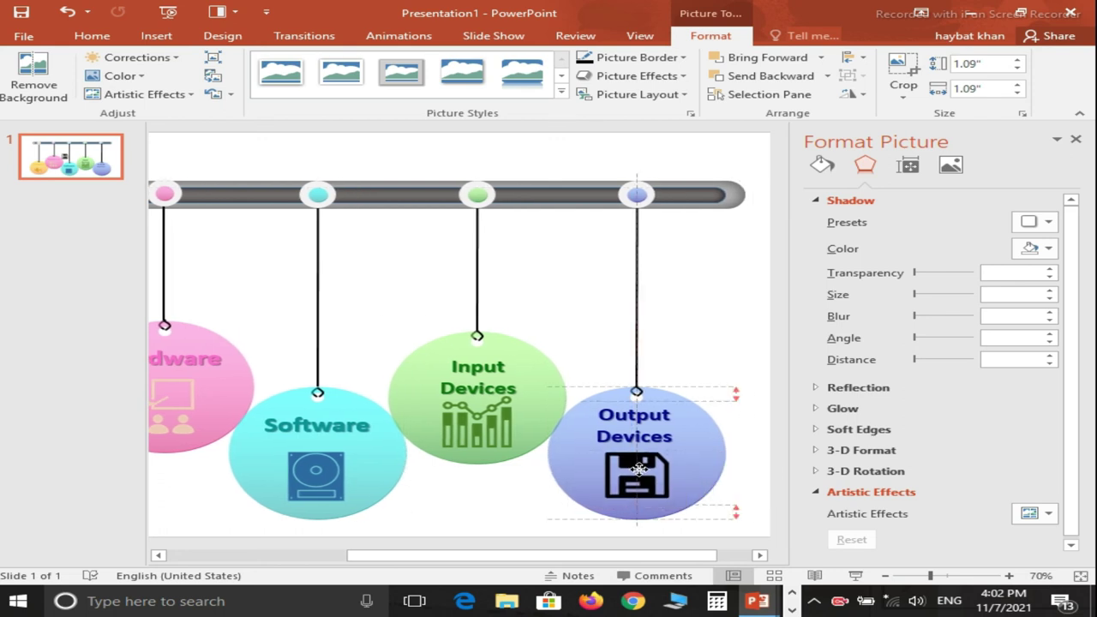
left_click(113, 76)
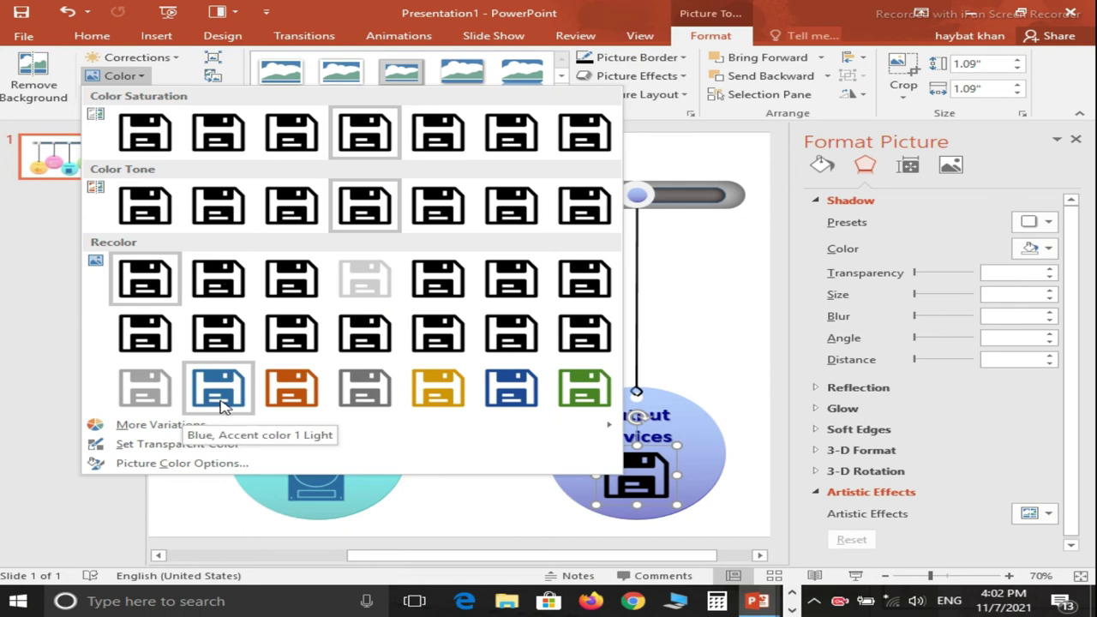
left_click(220, 402)
left_click(496, 490)
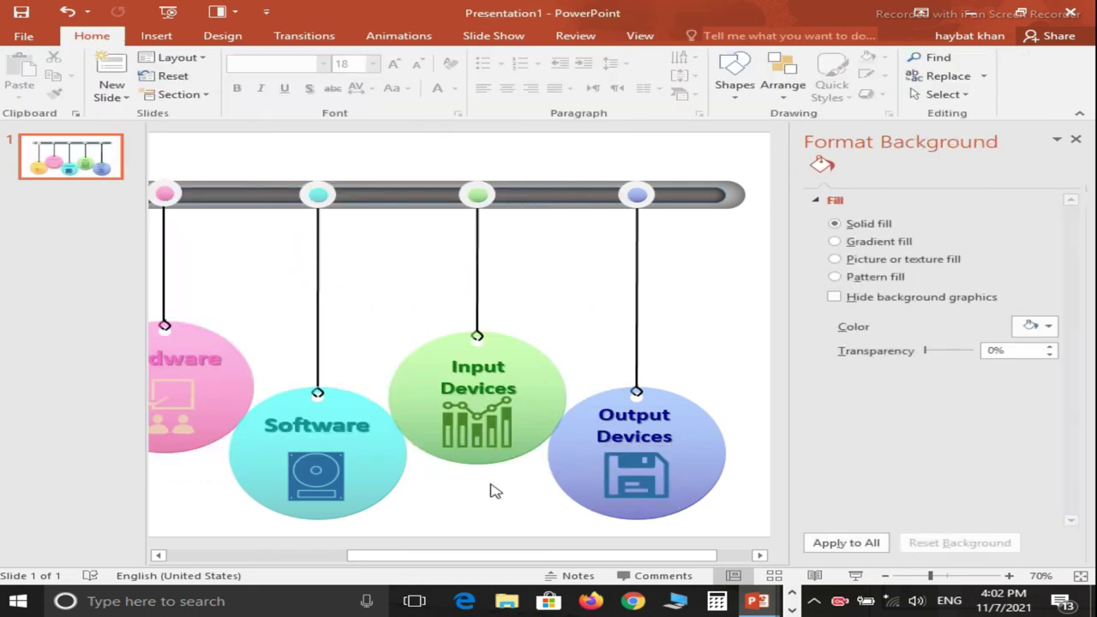
left_click(884, 576)
Group the Computer circle's parts with Ctrl+G, then the Hardware circle's parts into one piece
left_click(883, 576)
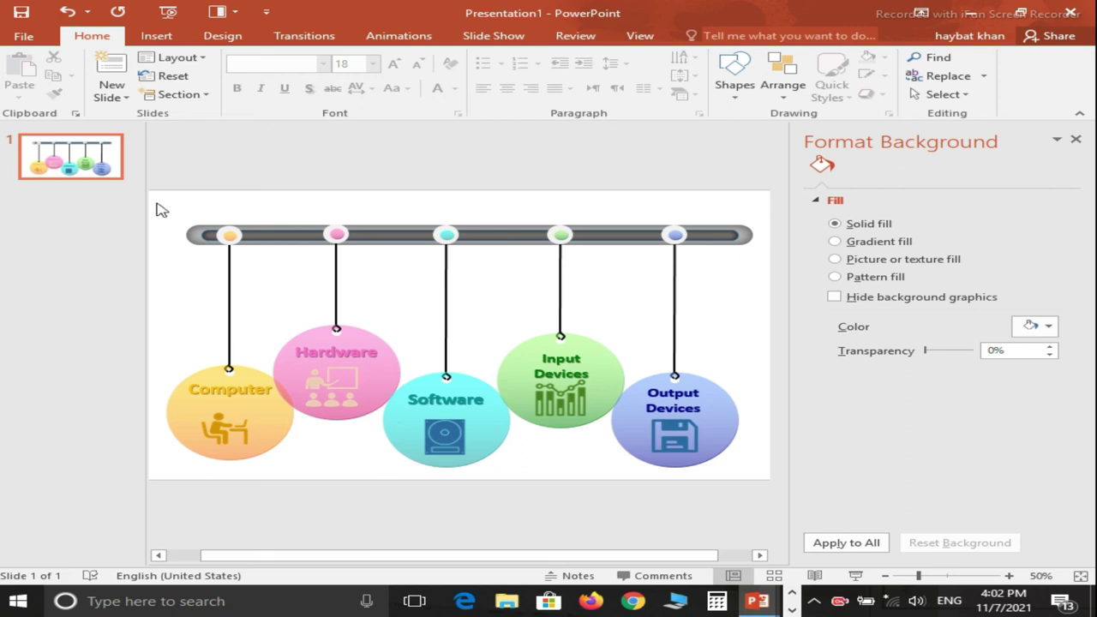
left_click_drag(163, 203, 306, 487)
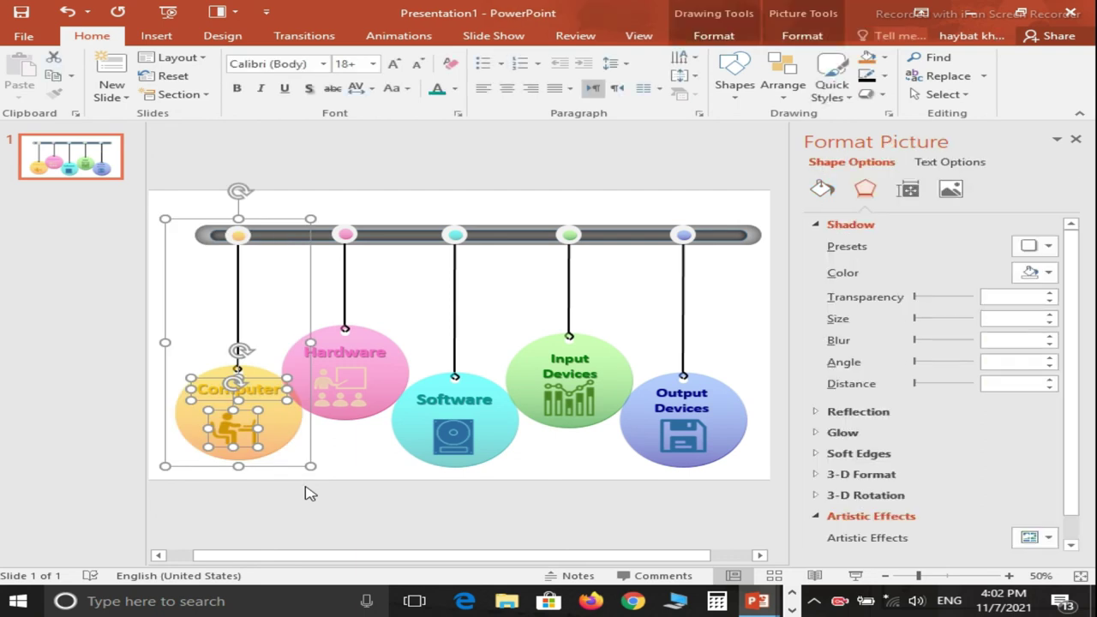
key("ctrl+g")
left_click(308, 203)
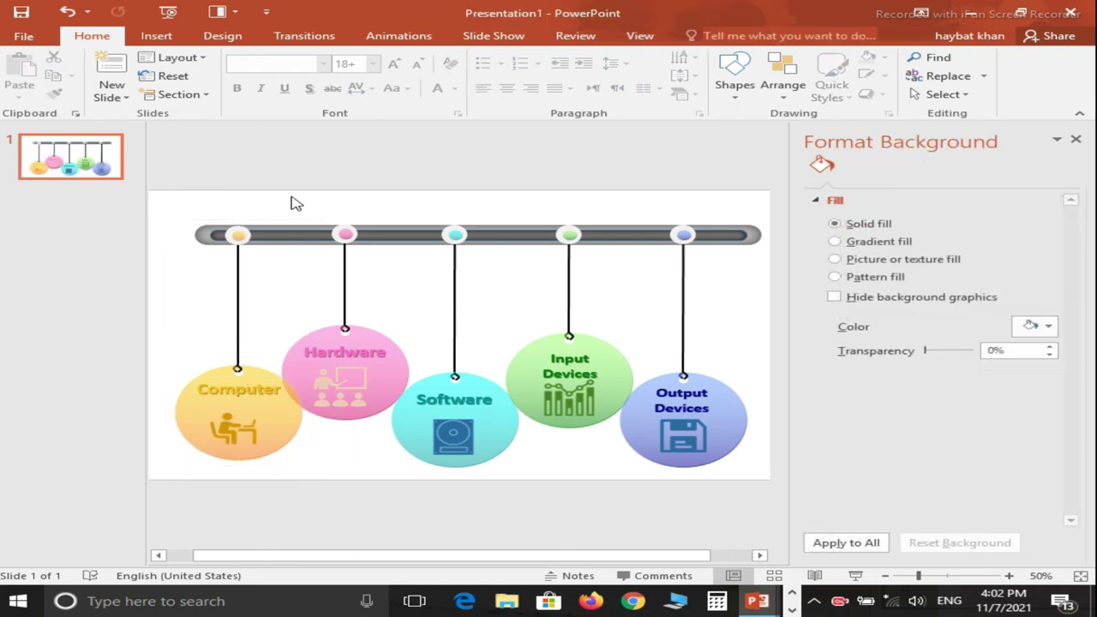
mouse_move(279, 204)
left_mouse_down()
mouse_move(350, 276)
mouse_move(415, 428)
left_mouse_up()
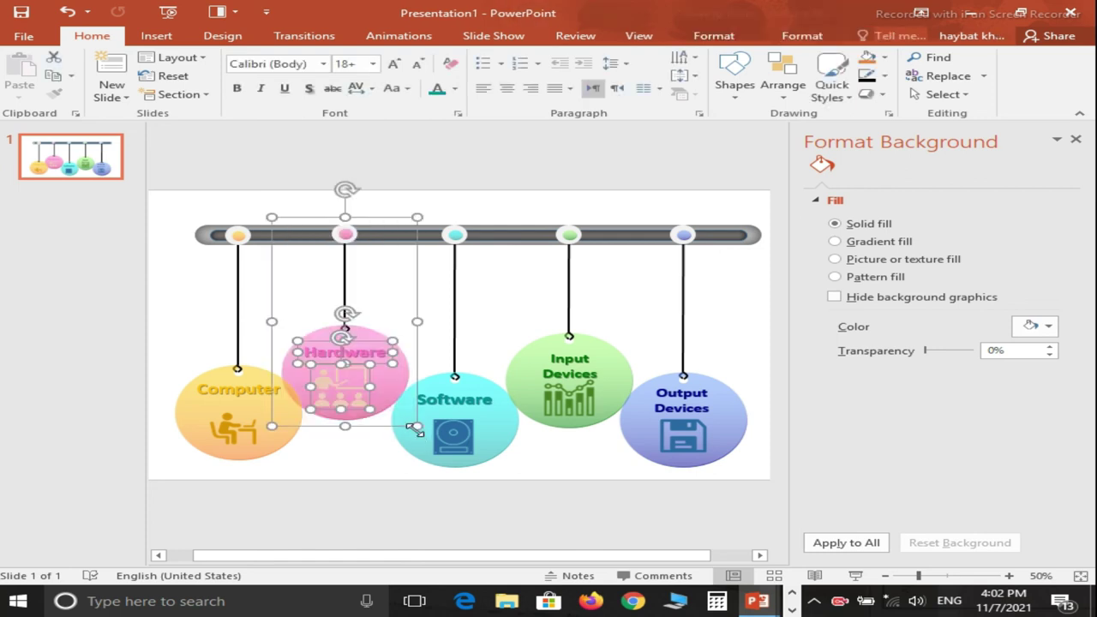
left_click(415, 428)
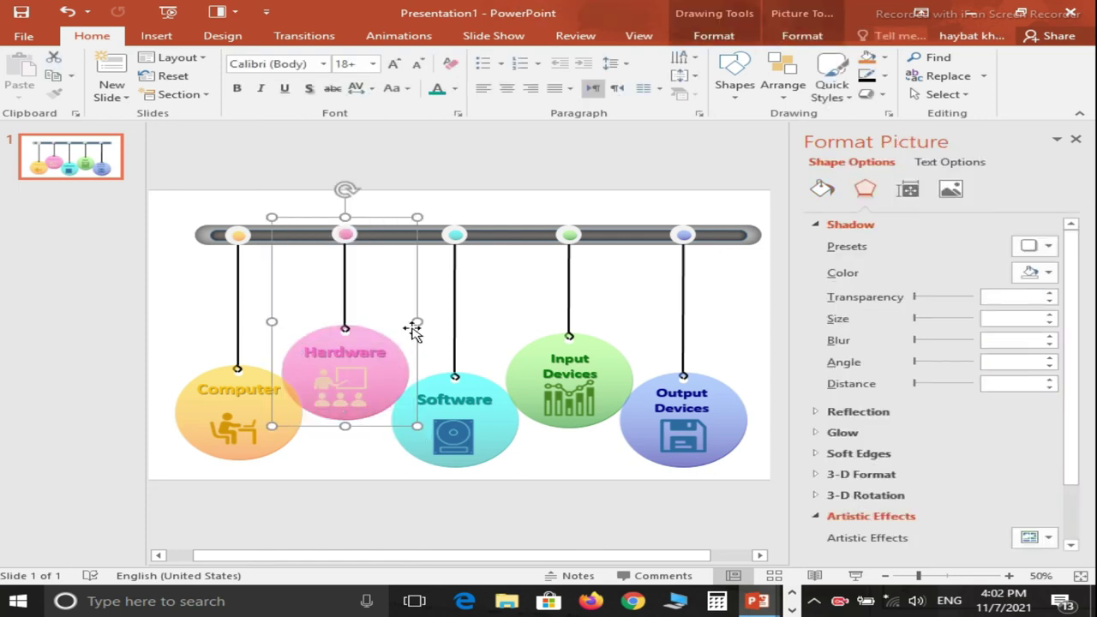
Group the Software, Input Devices and Output Devices circles with their strings, labels and icons
left_click_drag(393, 196, 522, 481)
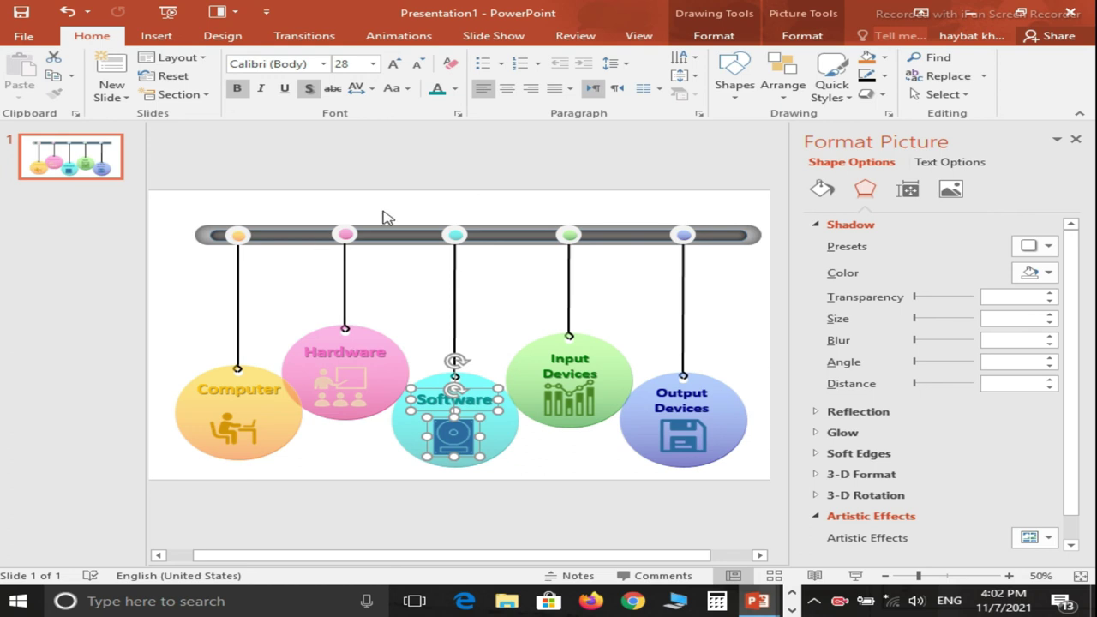
left_click_drag(387, 195, 504, 486)
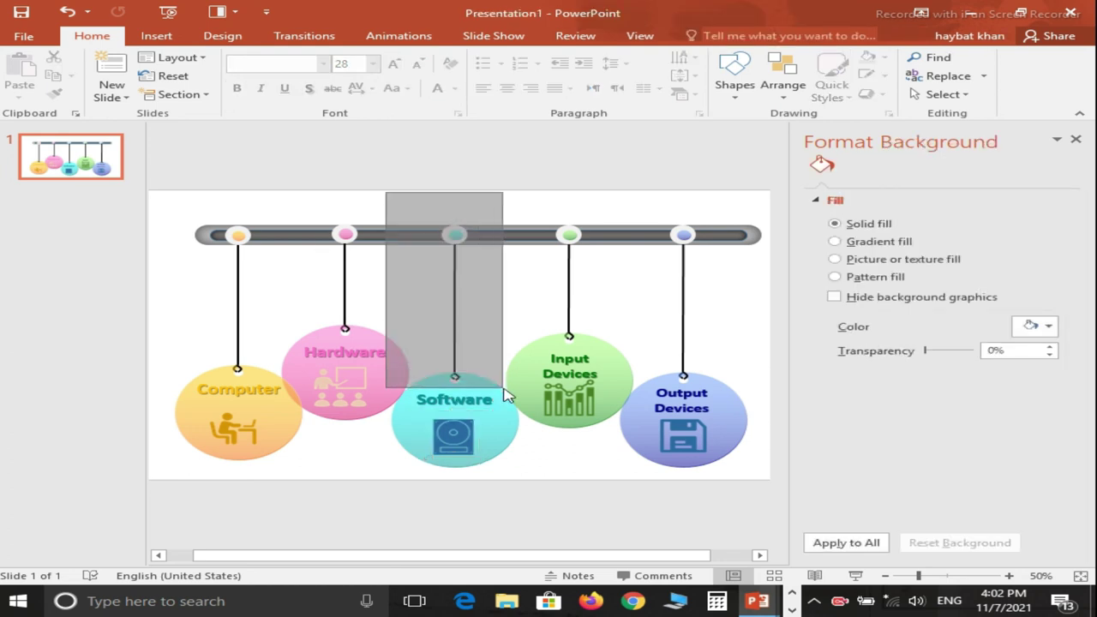
left_click_drag(505, 487, 523, 493)
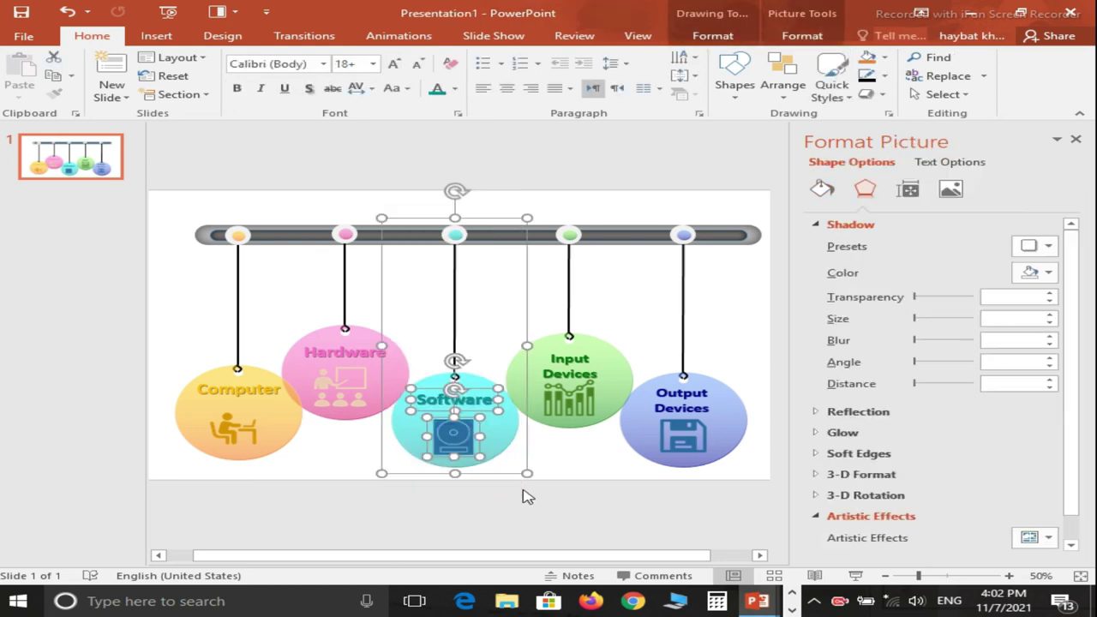
key("Escape")
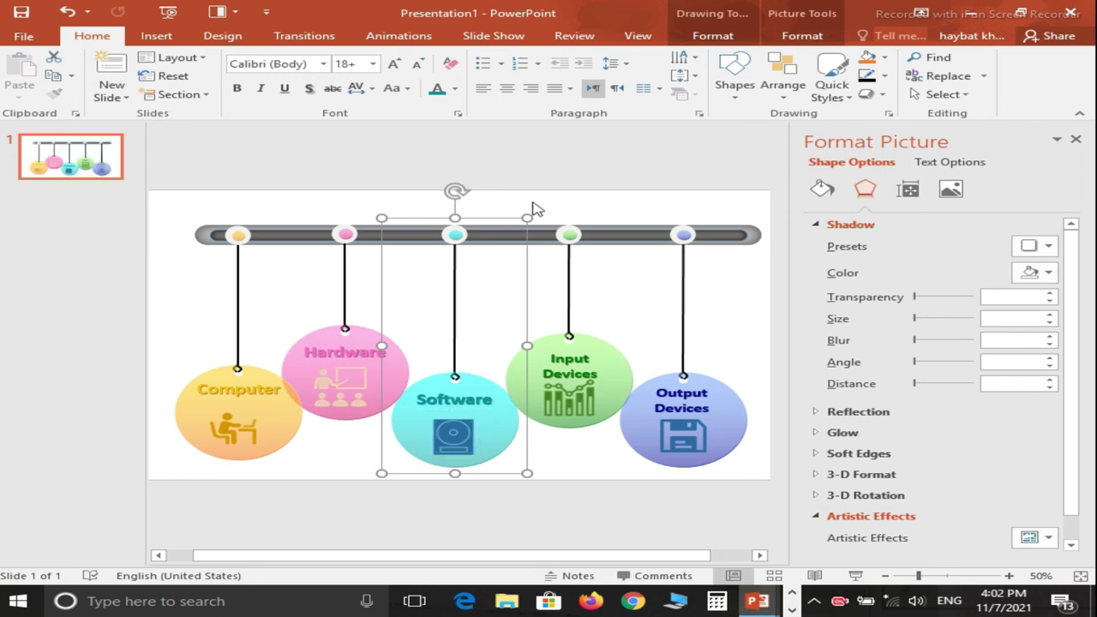
left_click(533, 208)
mouse_move(502, 190)
left_mouse_down()
mouse_move(596, 322)
mouse_move(643, 449)
left_mouse_up()
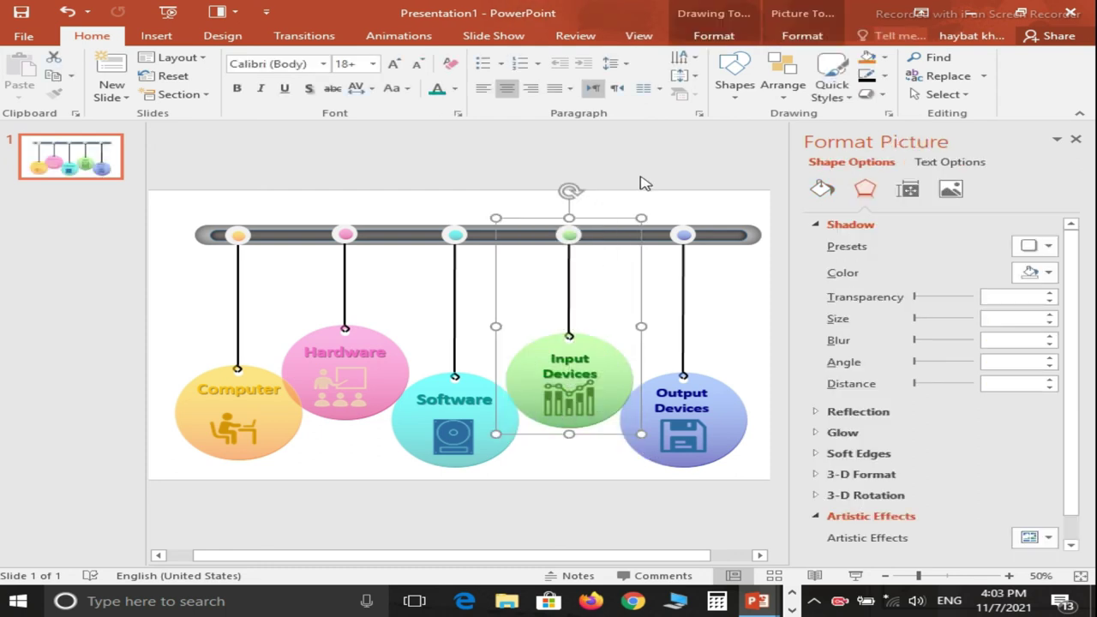
mouse_move(618, 194)
left_mouse_down()
mouse_move(744, 459)
mouse_move(725, 495)
left_mouse_up()
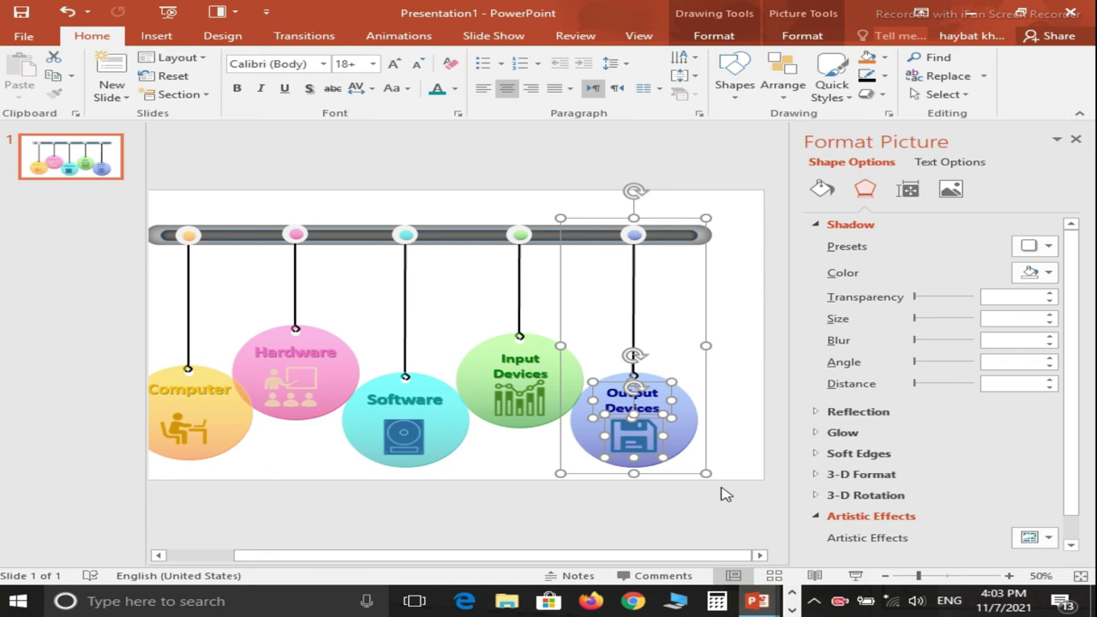
key("ctrl+g")
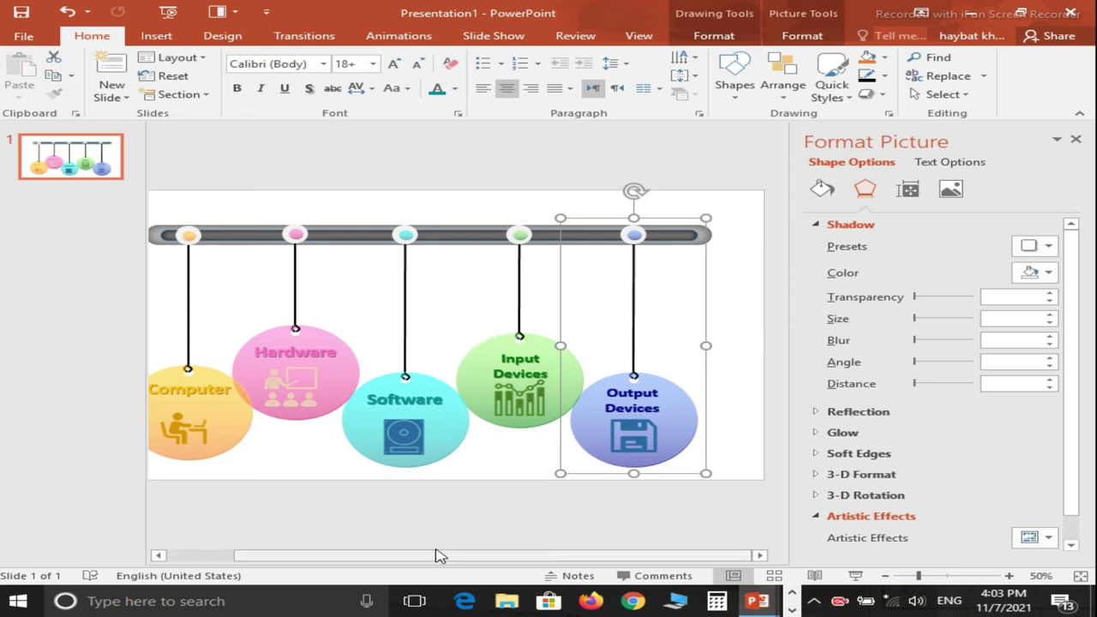
left_click_drag(431, 557, 372, 556)
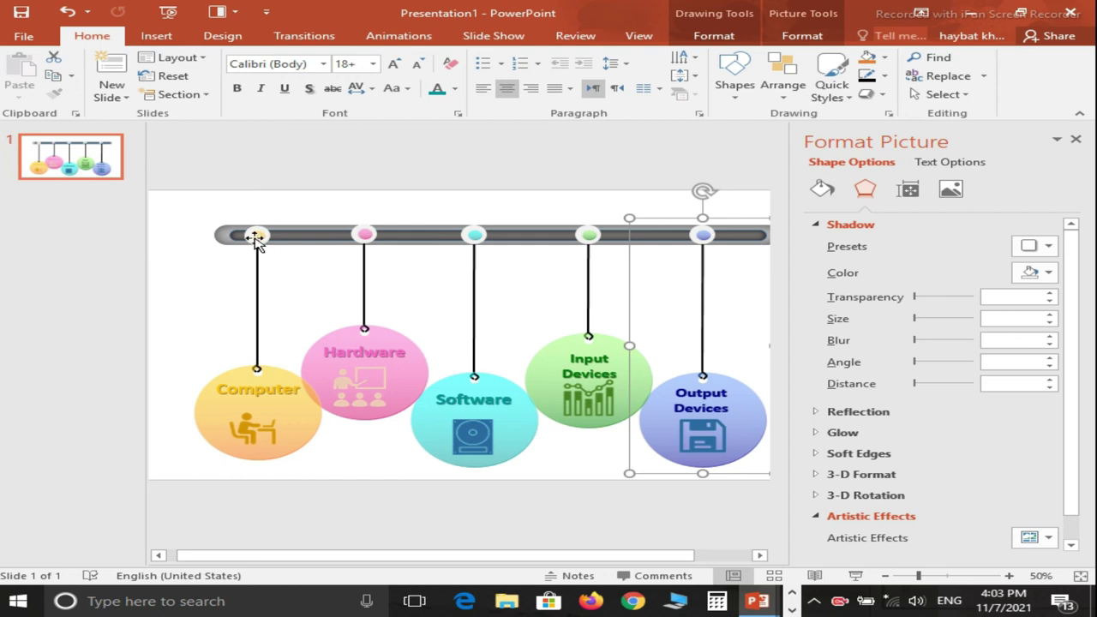
left_click(257, 240)
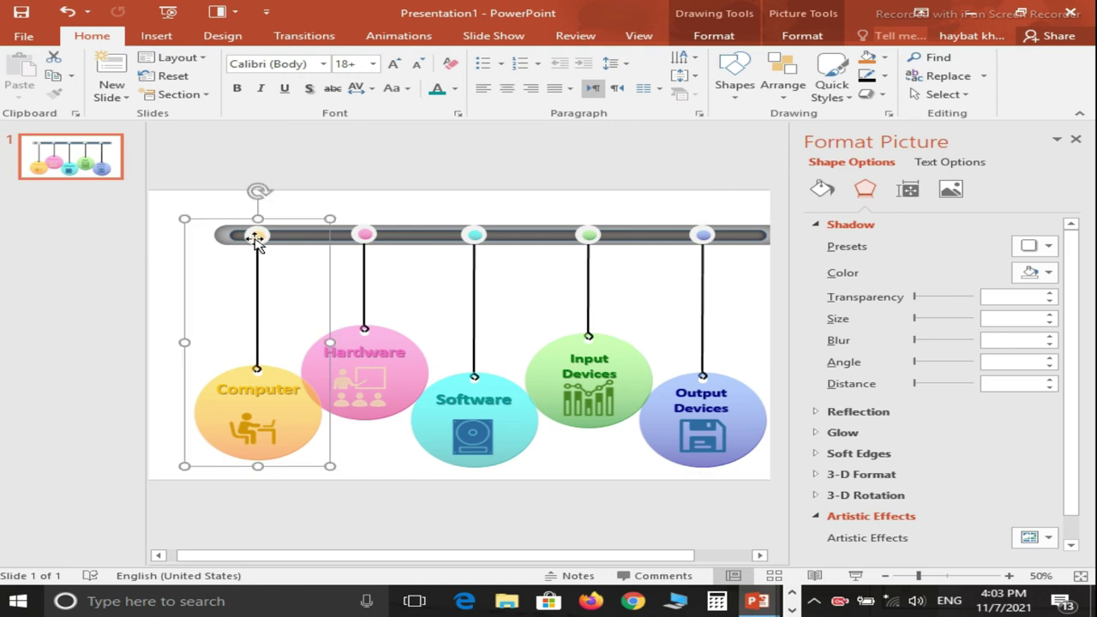
Apply a 1-second Fly In from the left to the Computer group and preview it
left_click(408, 36)
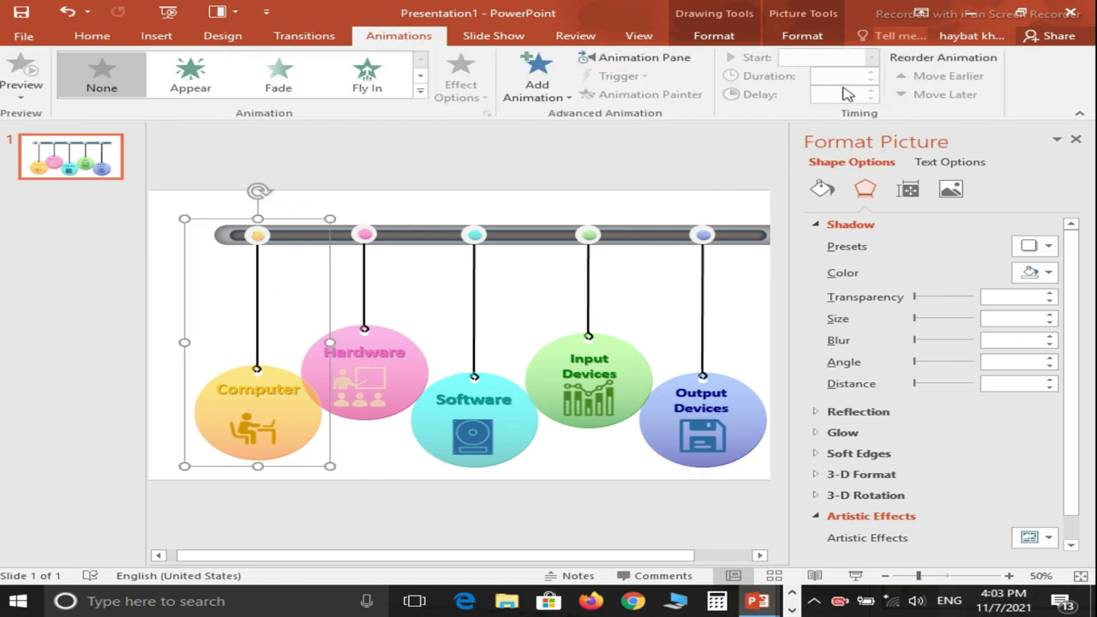
left_click(1077, 140)
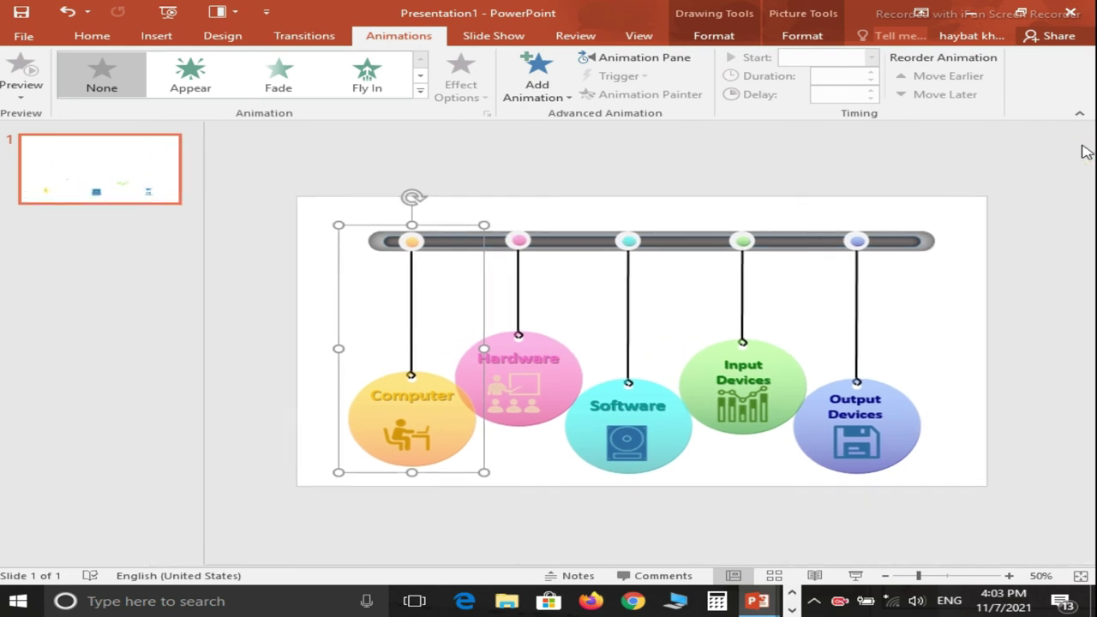
left_click(656, 62)
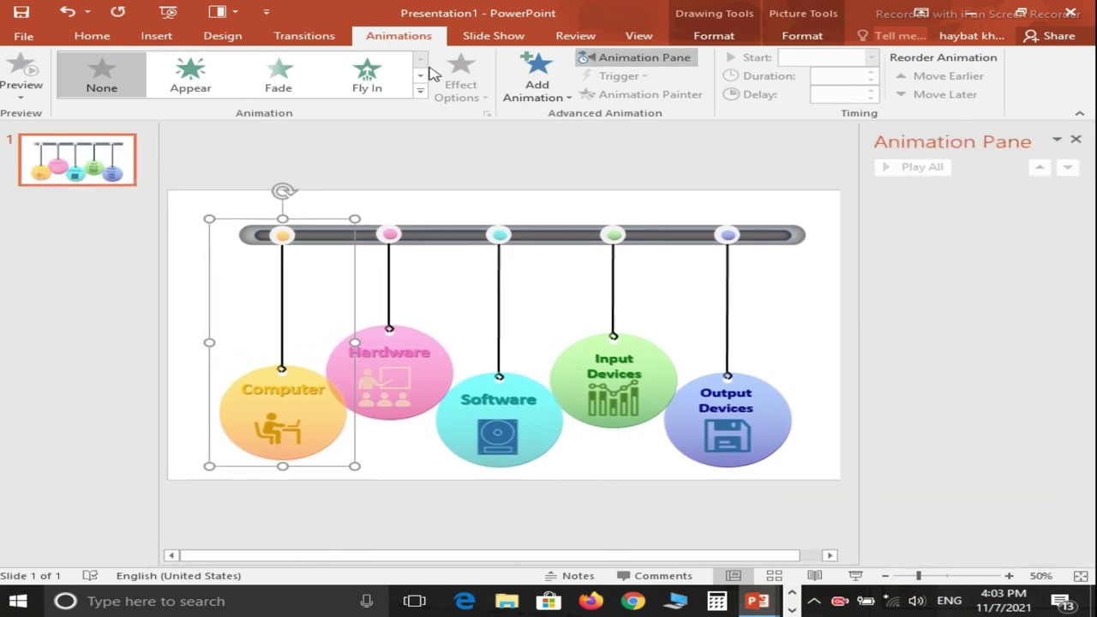
left_click(374, 89)
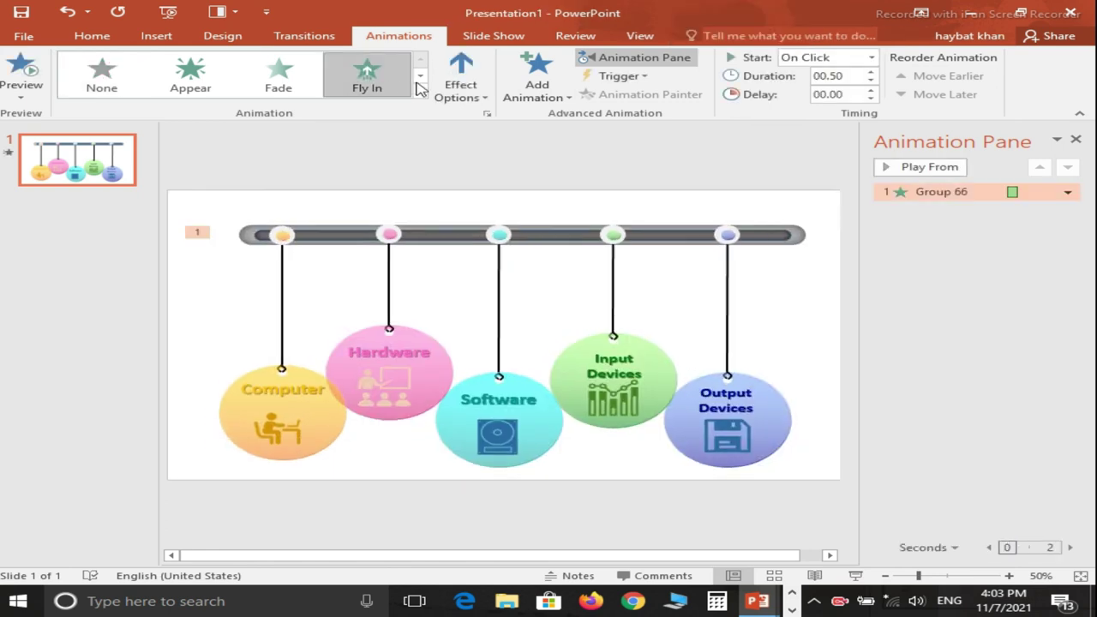
left_click(461, 81)
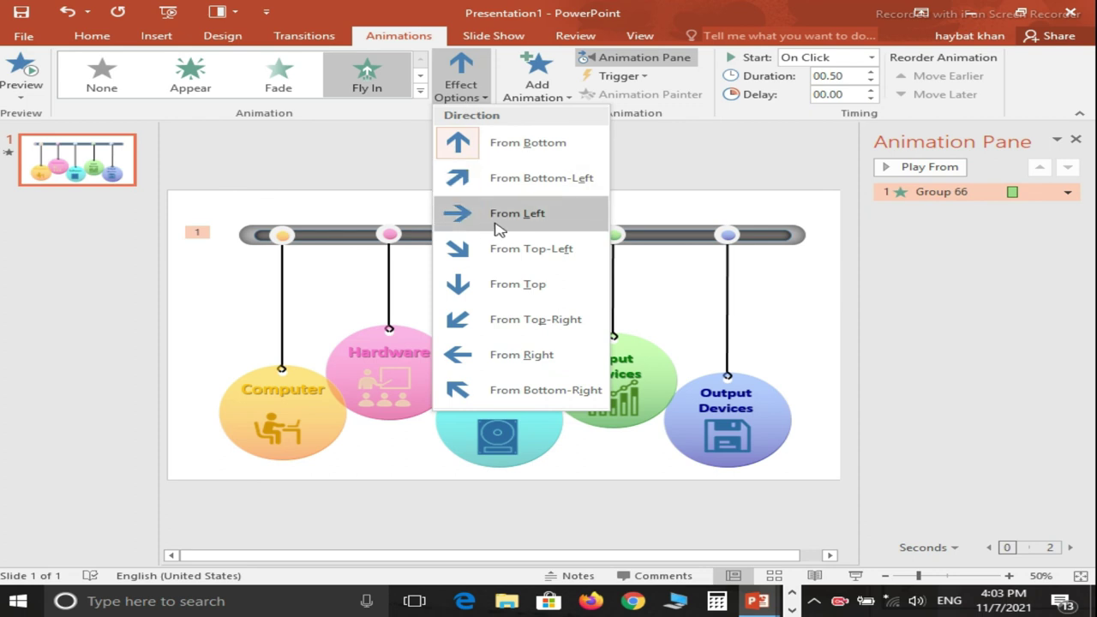
left_click(498, 221)
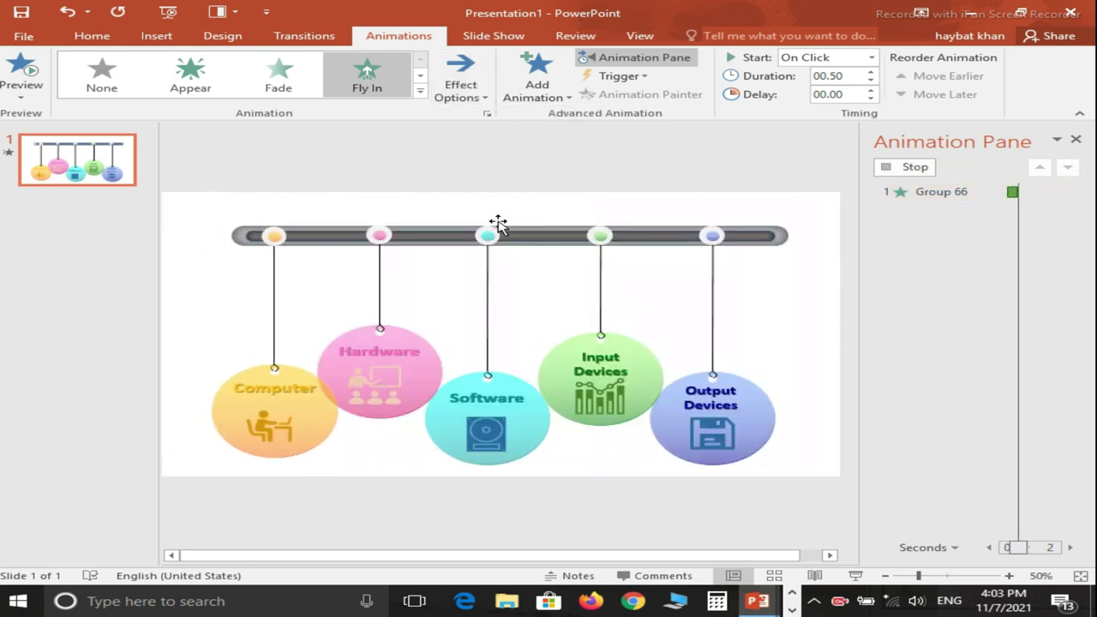
left_click(924, 168)
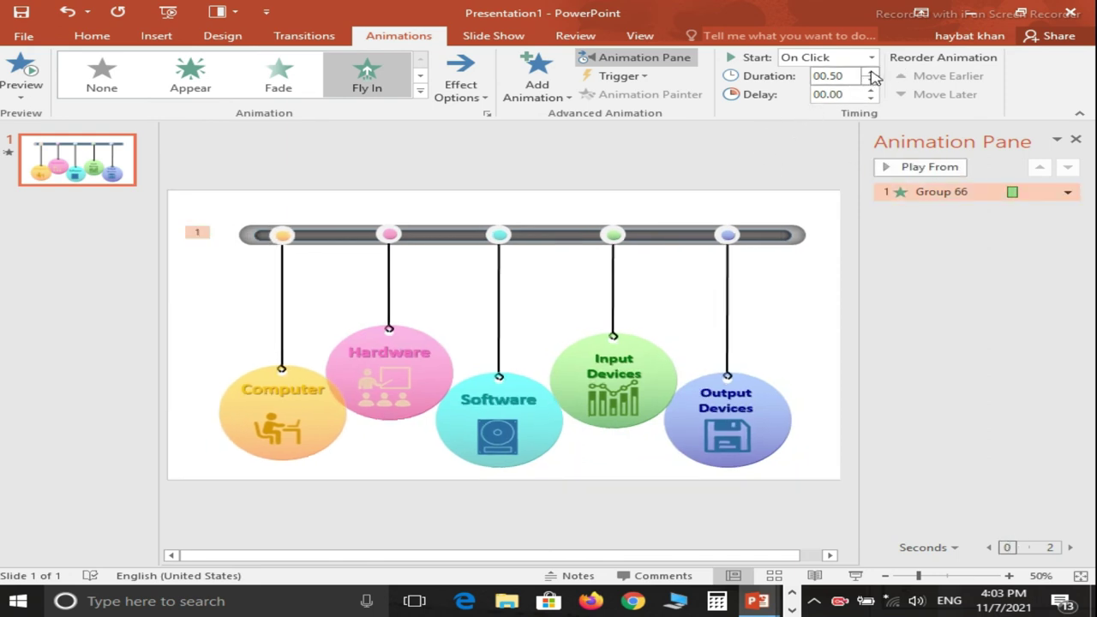
left_click(910, 169)
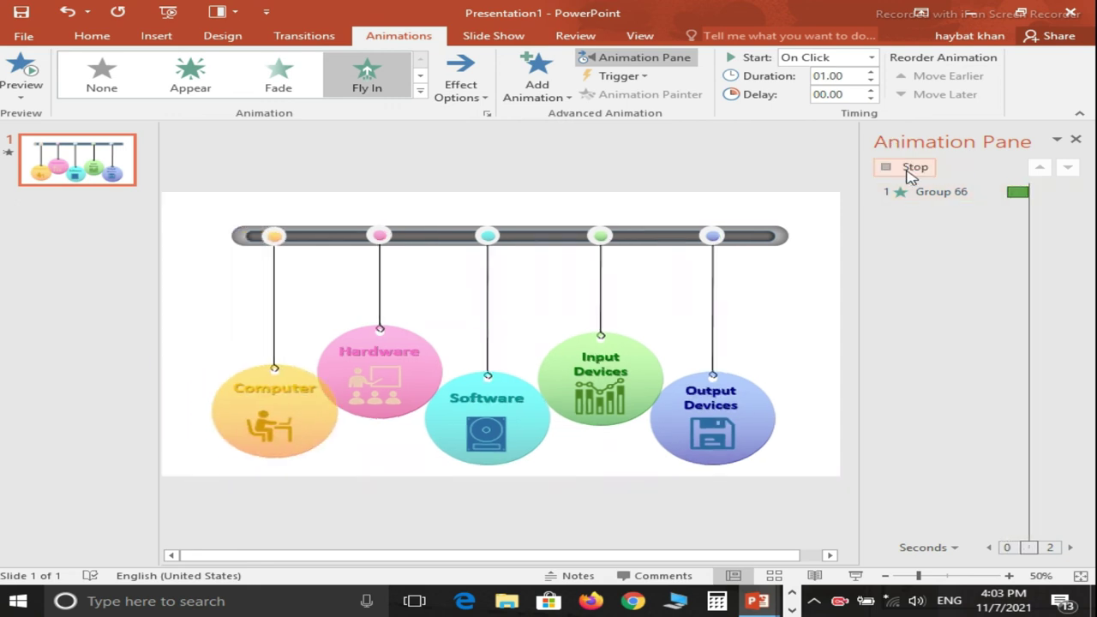
Add a 0.9-second bounce end to the Computer group's Fly In and preview it
double_click(944, 192)
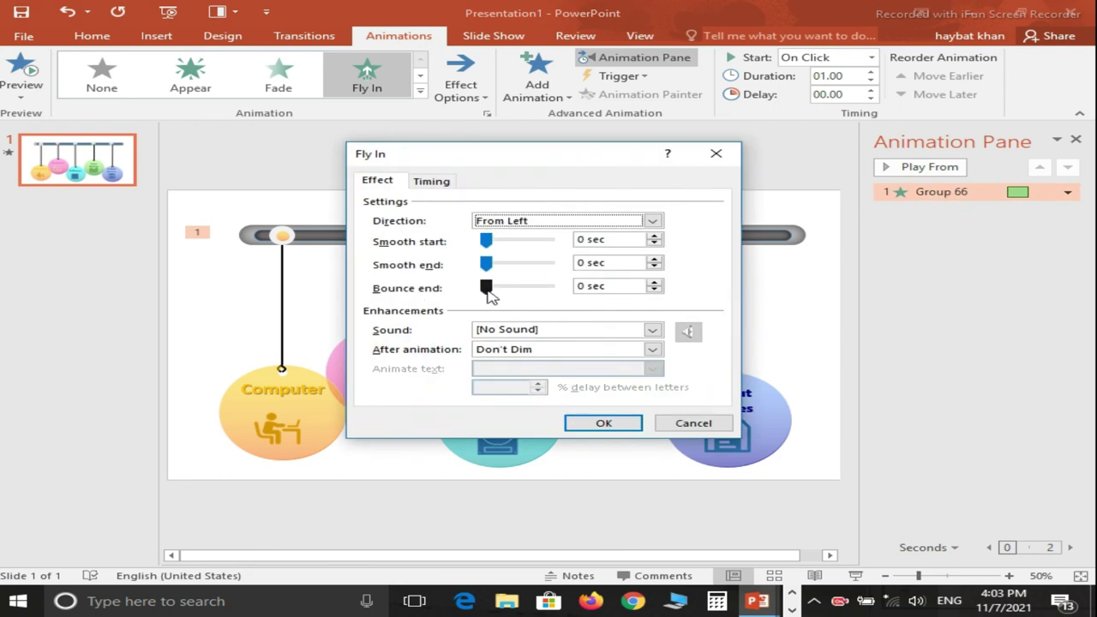
left_click_drag(488, 294, 553, 294)
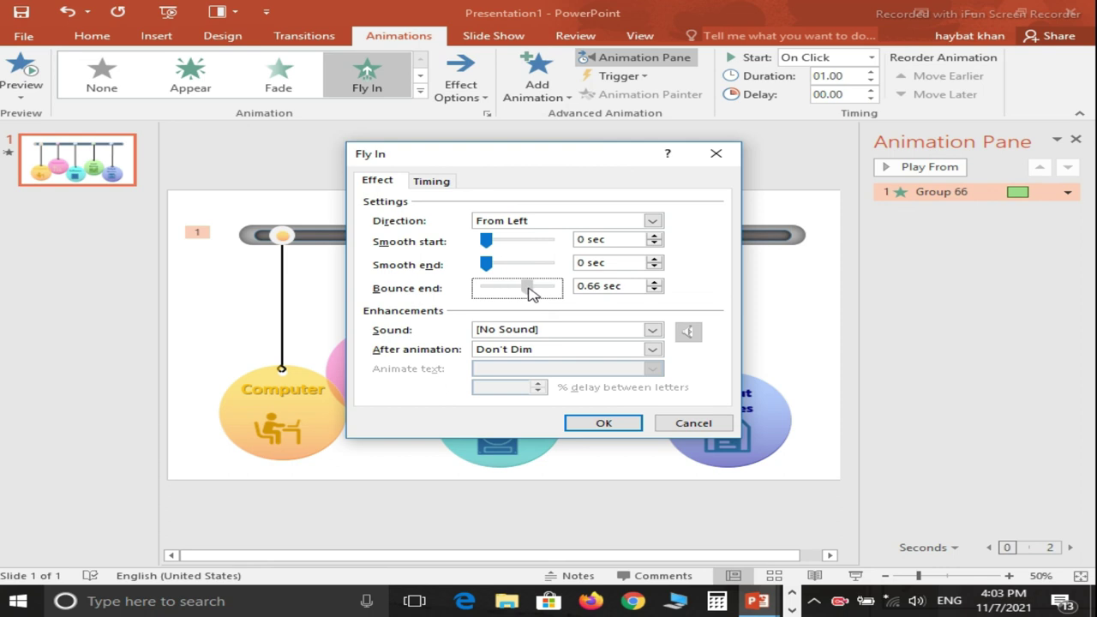
left_click_drag(550, 290, 540, 290)
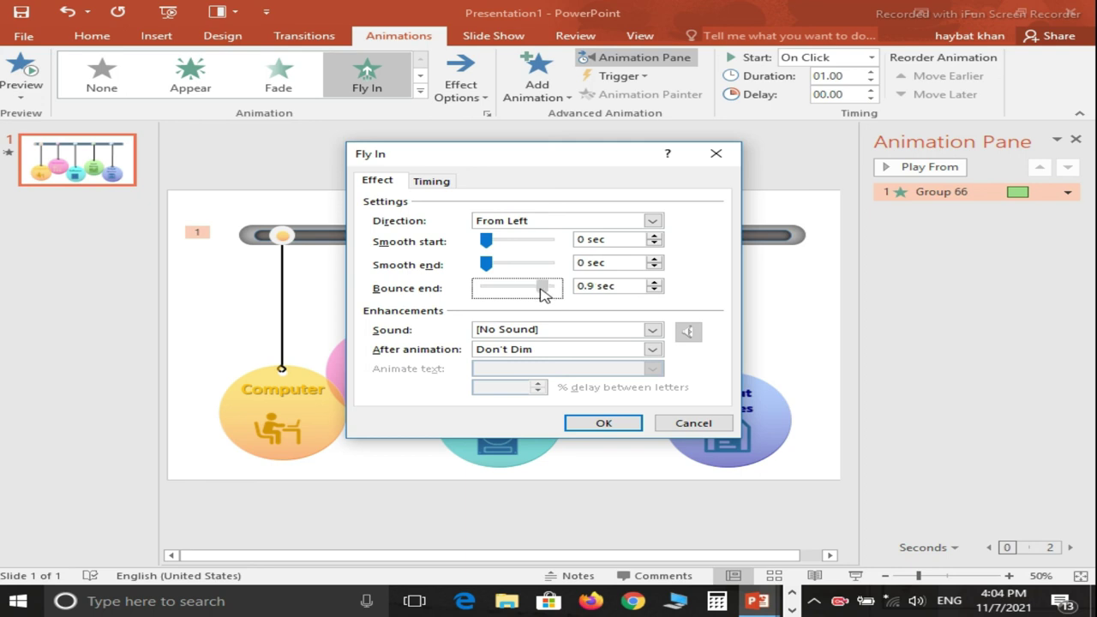
left_click(585, 429)
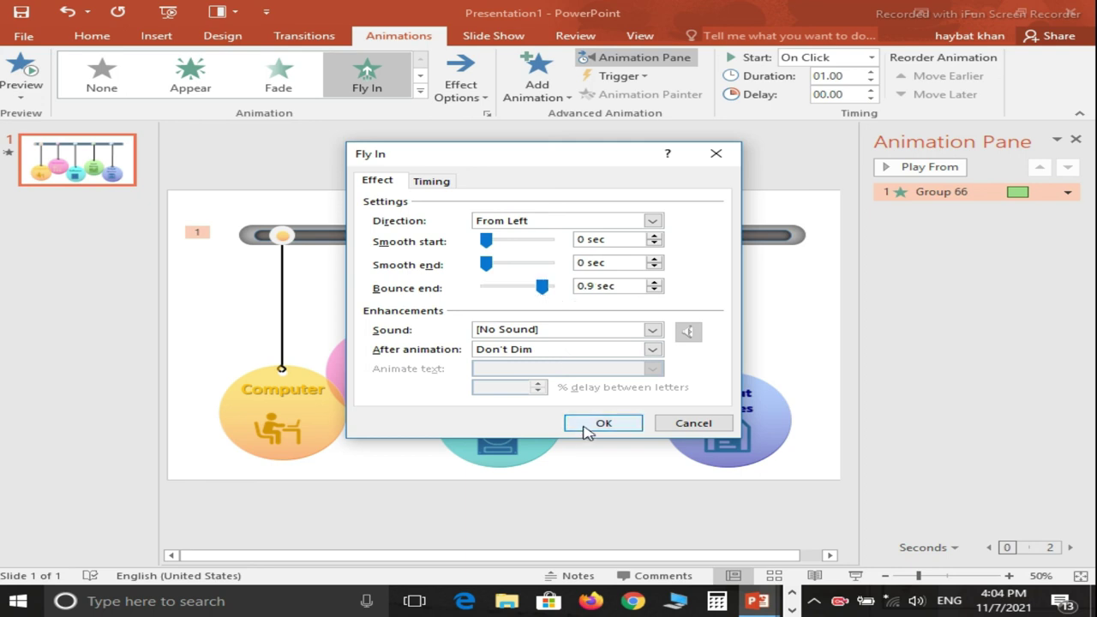
left_click(902, 168)
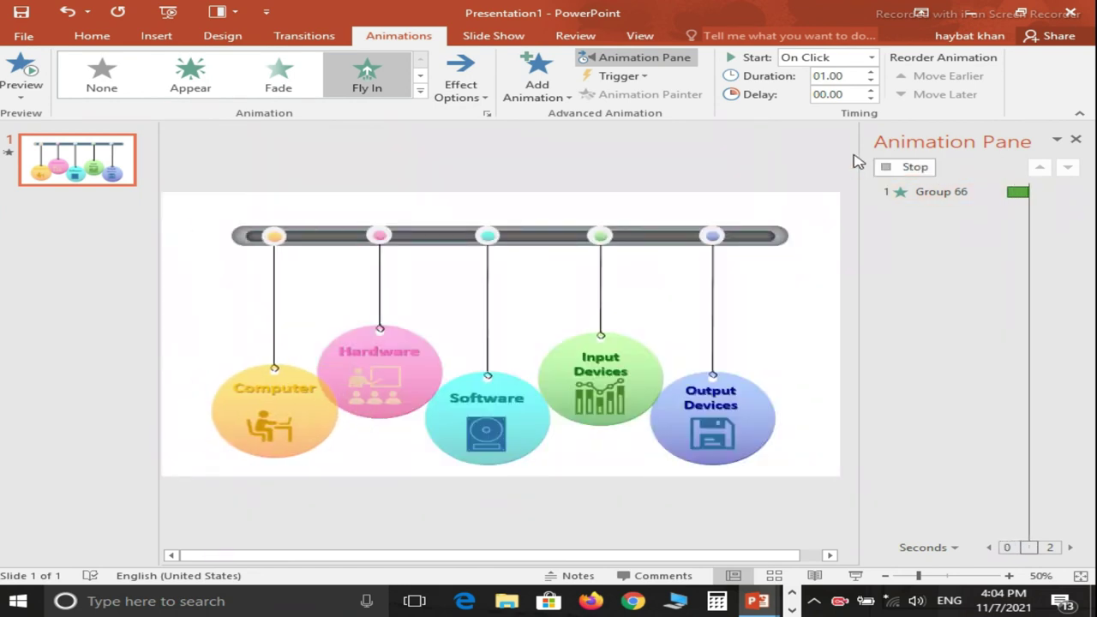
Set the Fly In duration to 3 seconds (Slow) and replay the preview
double_click(923, 193)
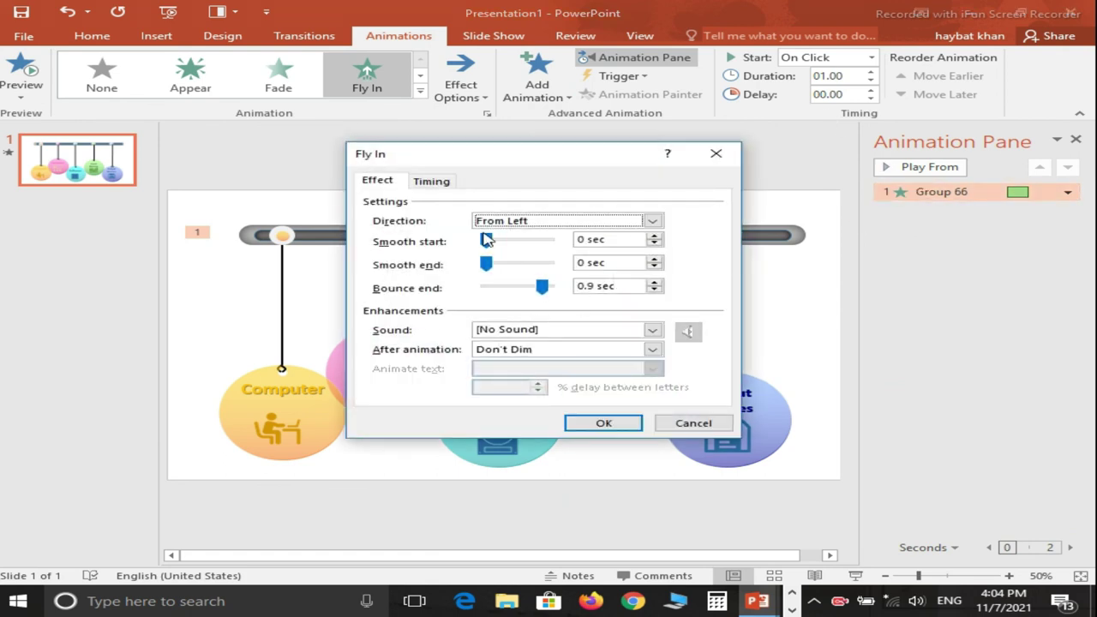
left_click(427, 181)
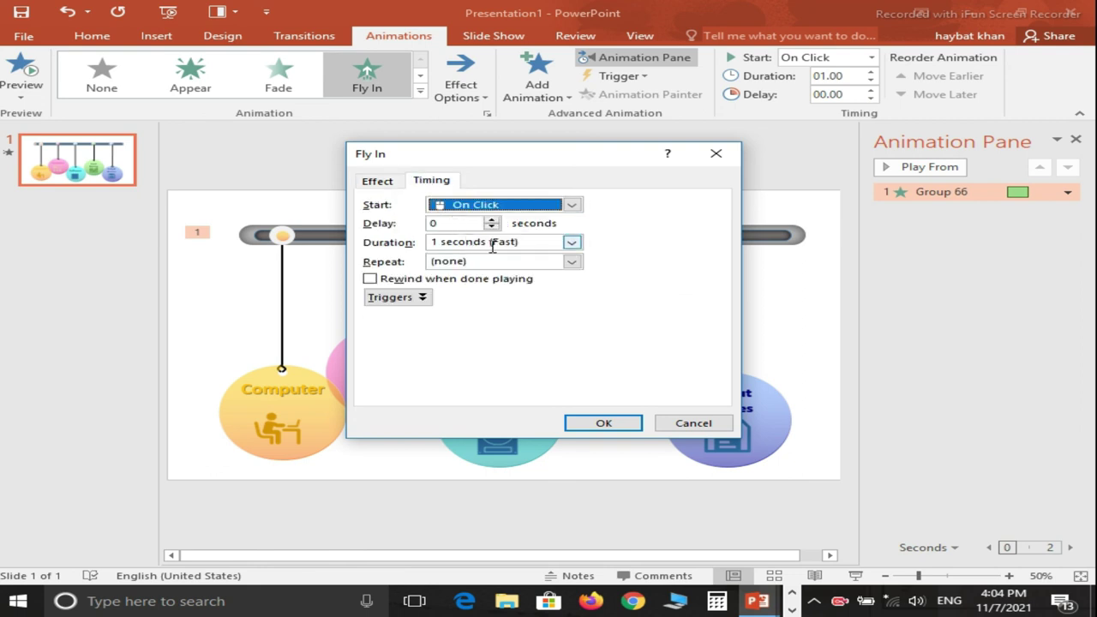
left_click(573, 242)
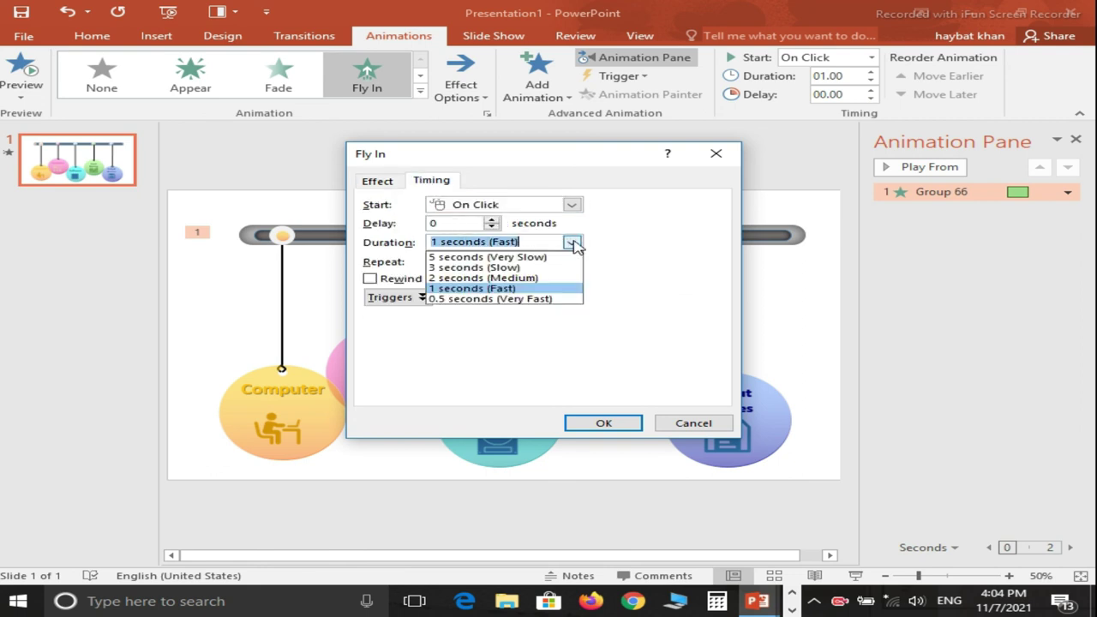
left_click(531, 267)
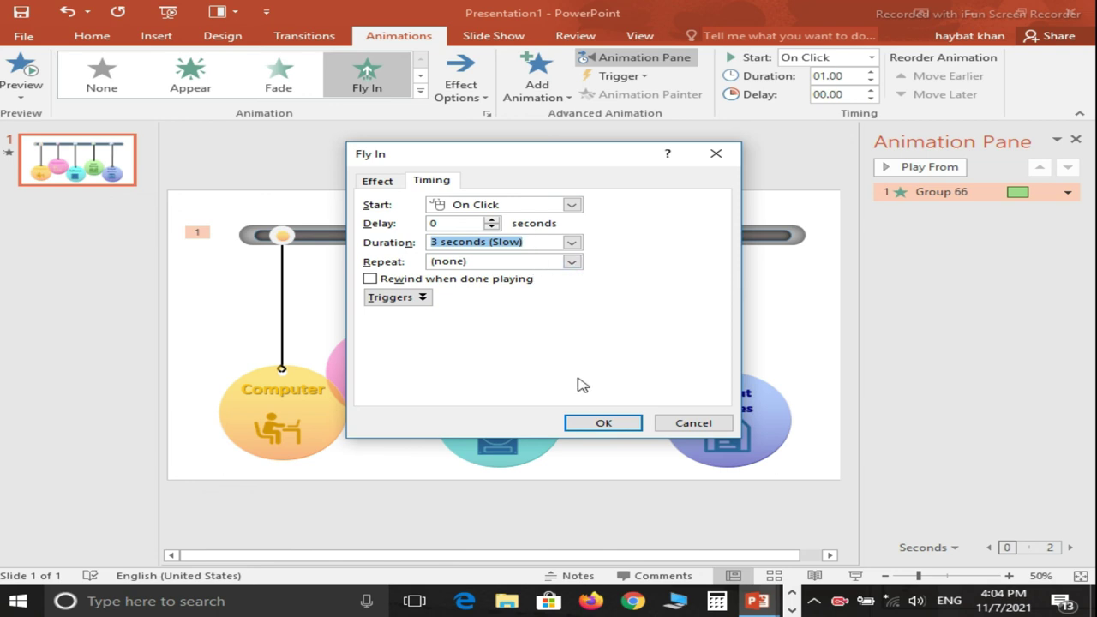
left_click(591, 422)
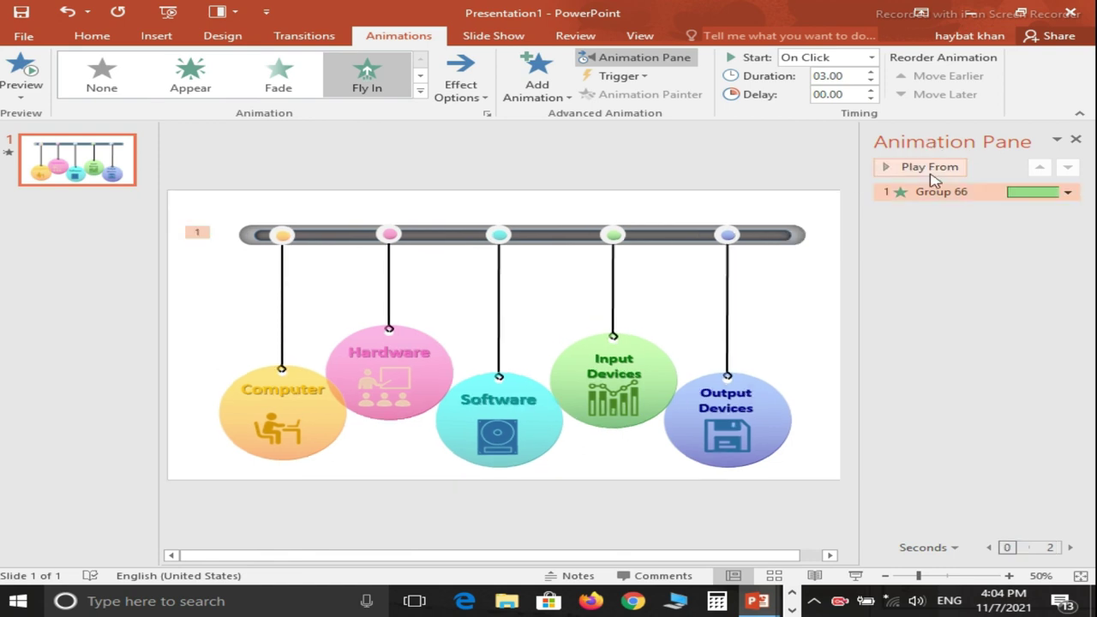
left_click(933, 170)
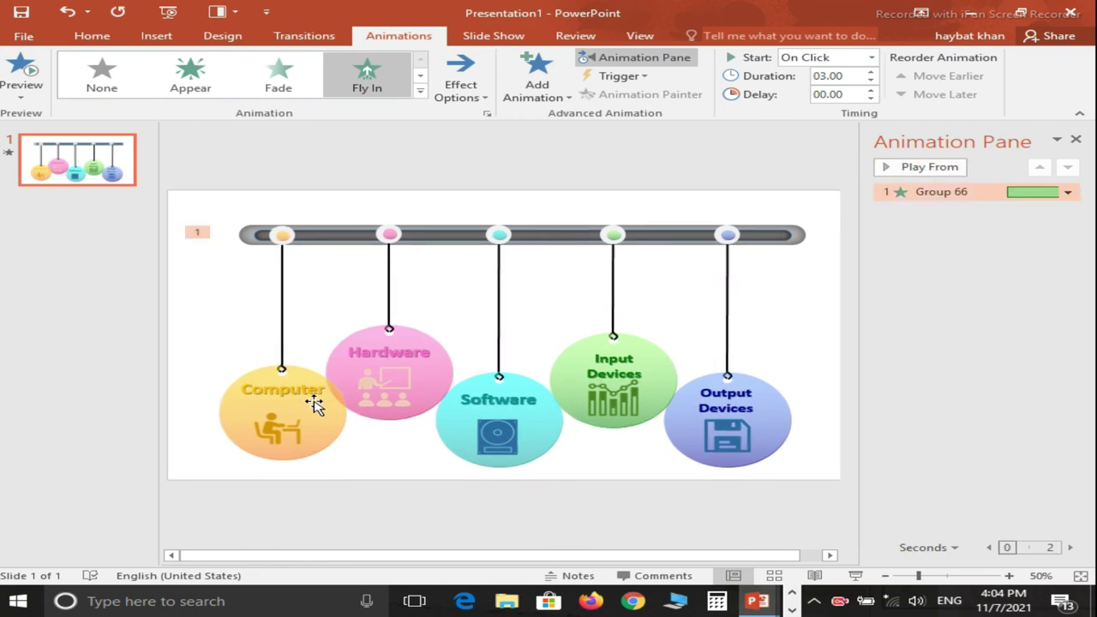
Give the Hardware group a Fly In from the left, starting After Previous
left_click(358, 386)
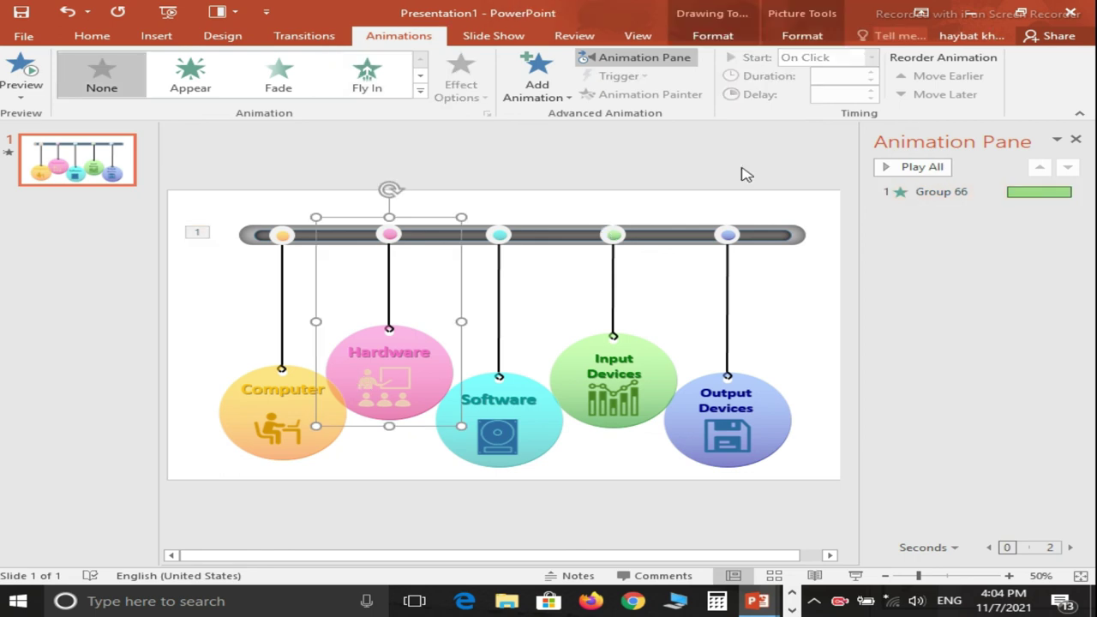
left_click(369, 80)
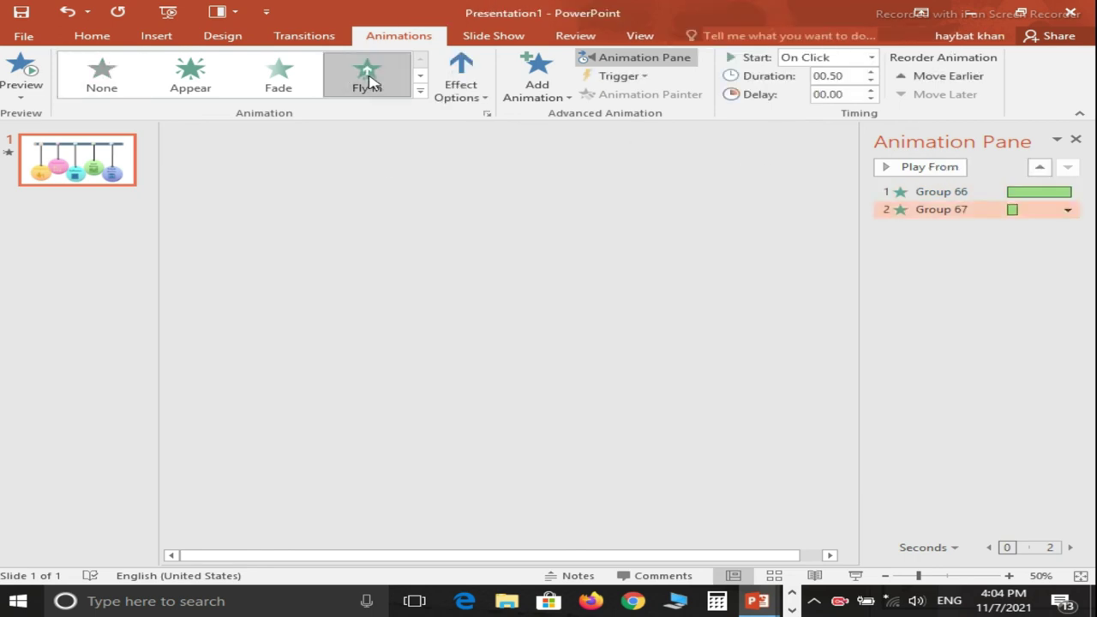
left_click(460, 82)
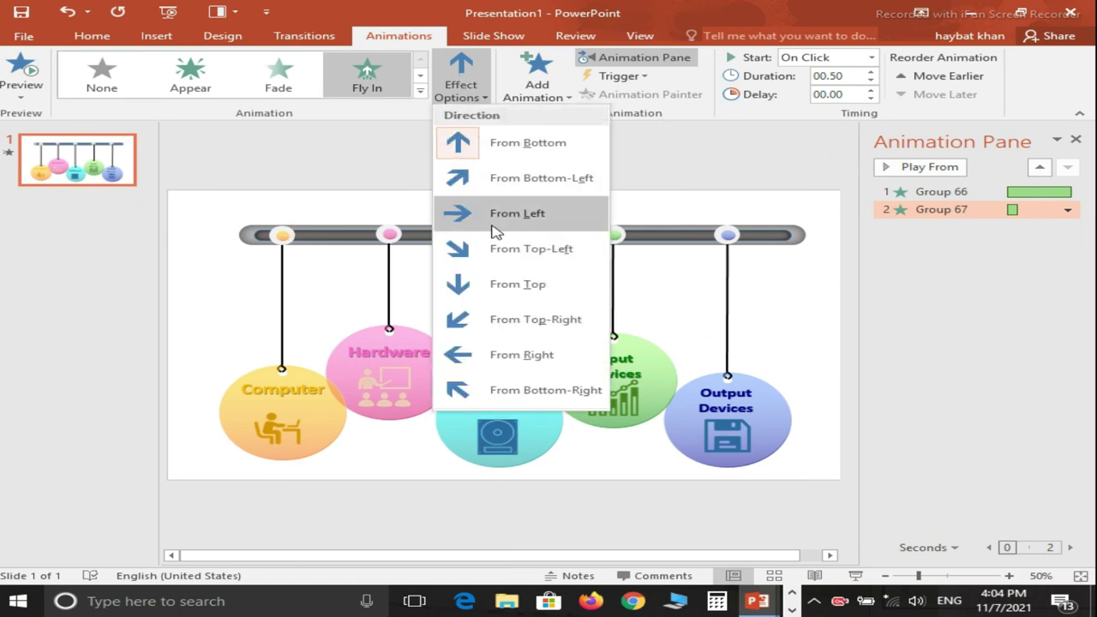
left_click(501, 224)
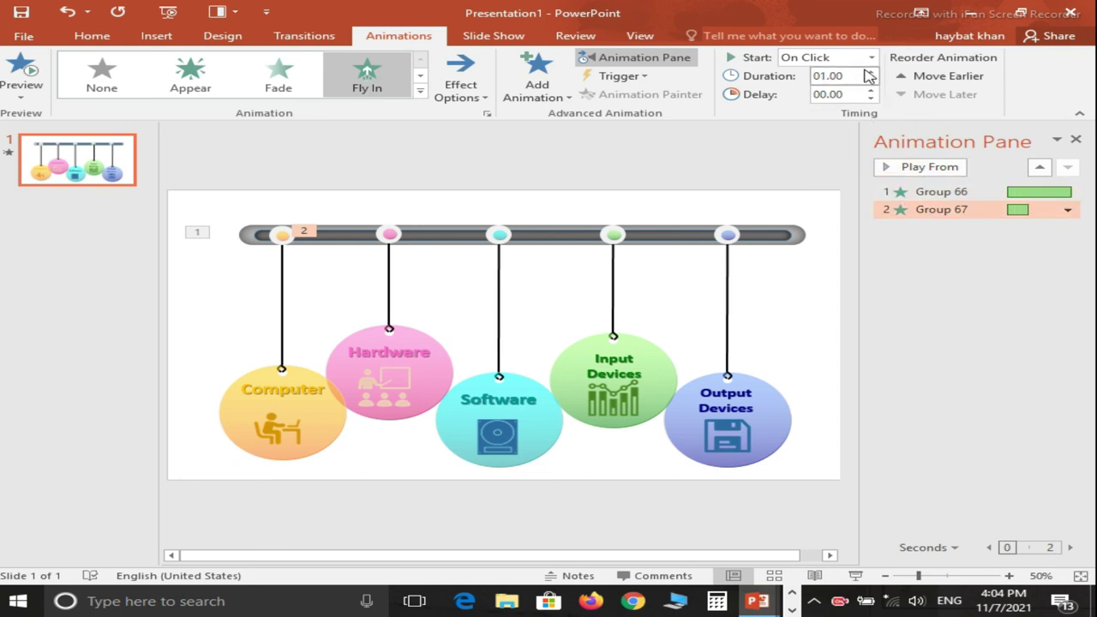
left_click(872, 59)
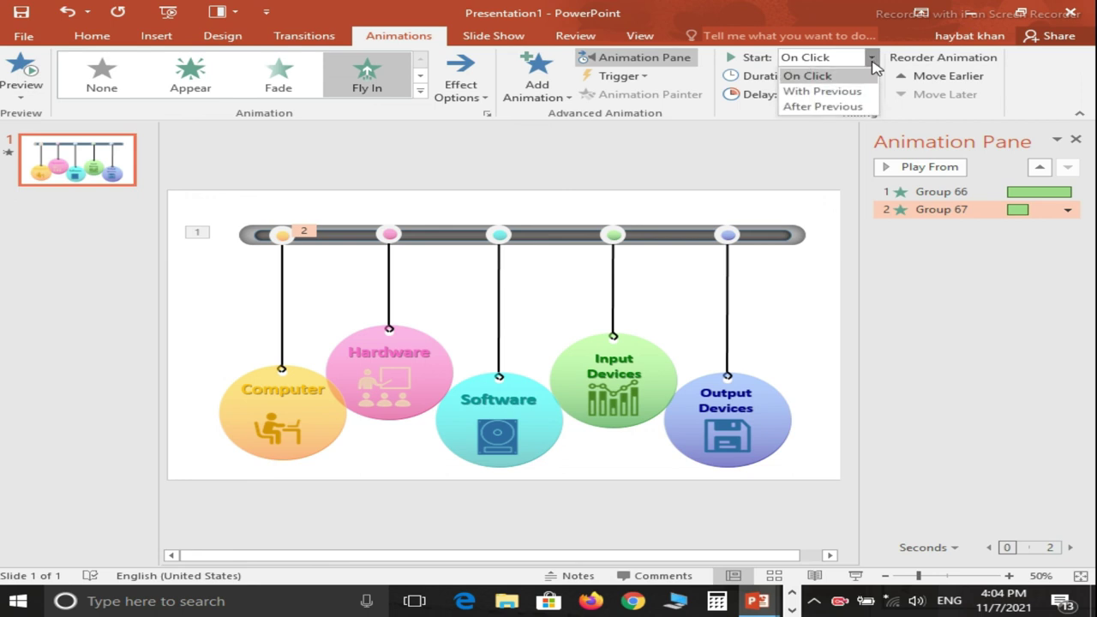
left_click(828, 106)
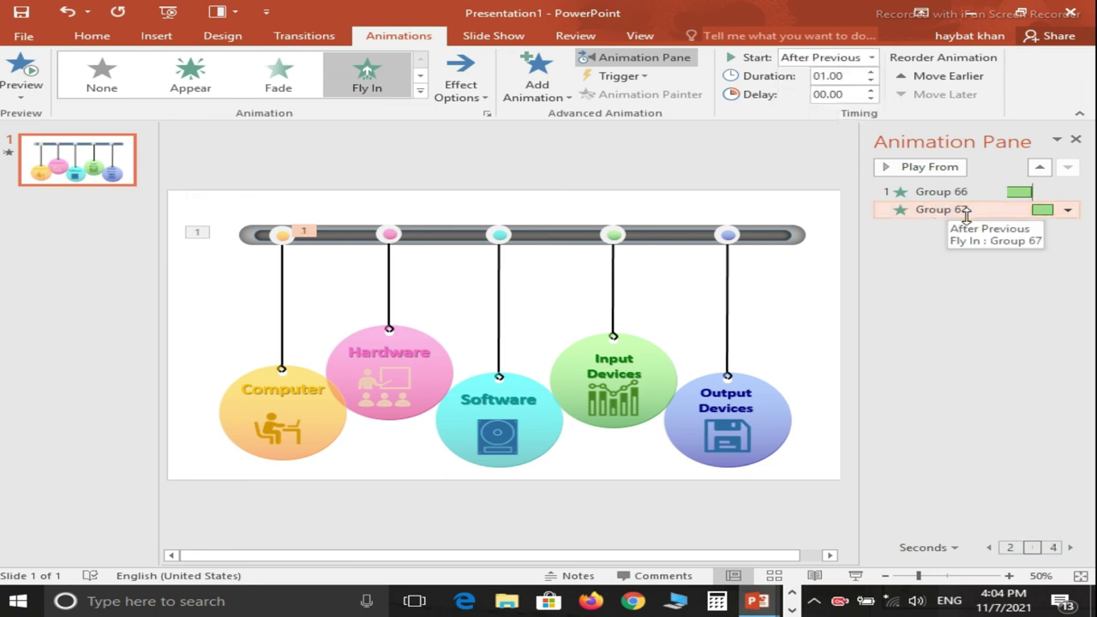
Set the Hardware Fly In's bounce end to about 0.7 seconds
double_click(965, 211)
left_click_drag(486, 288, 549, 288)
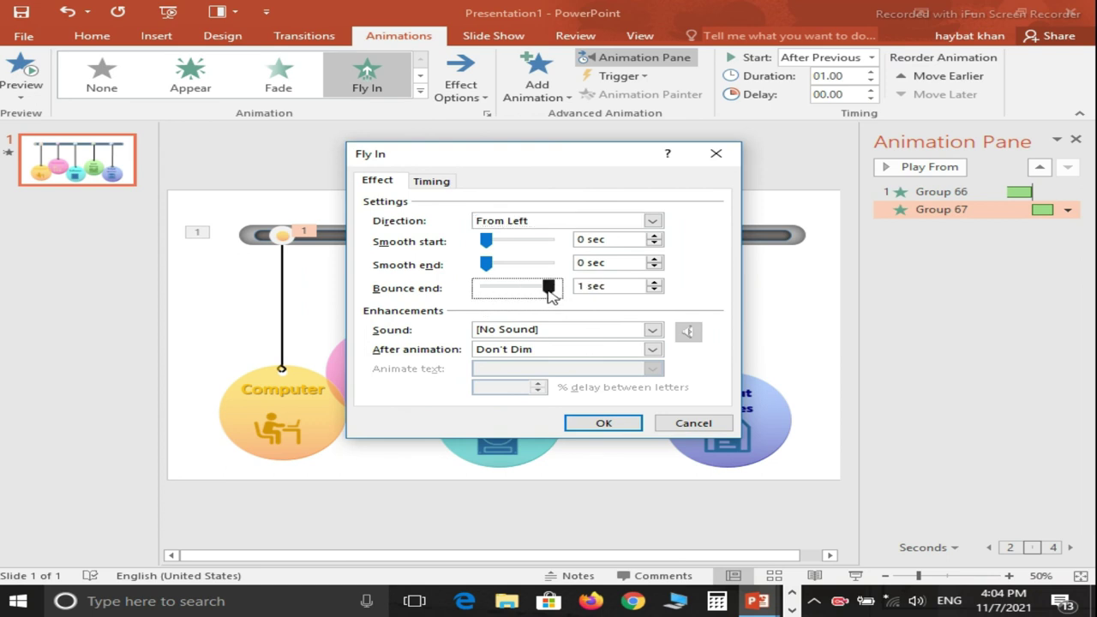
left_click(602, 422)
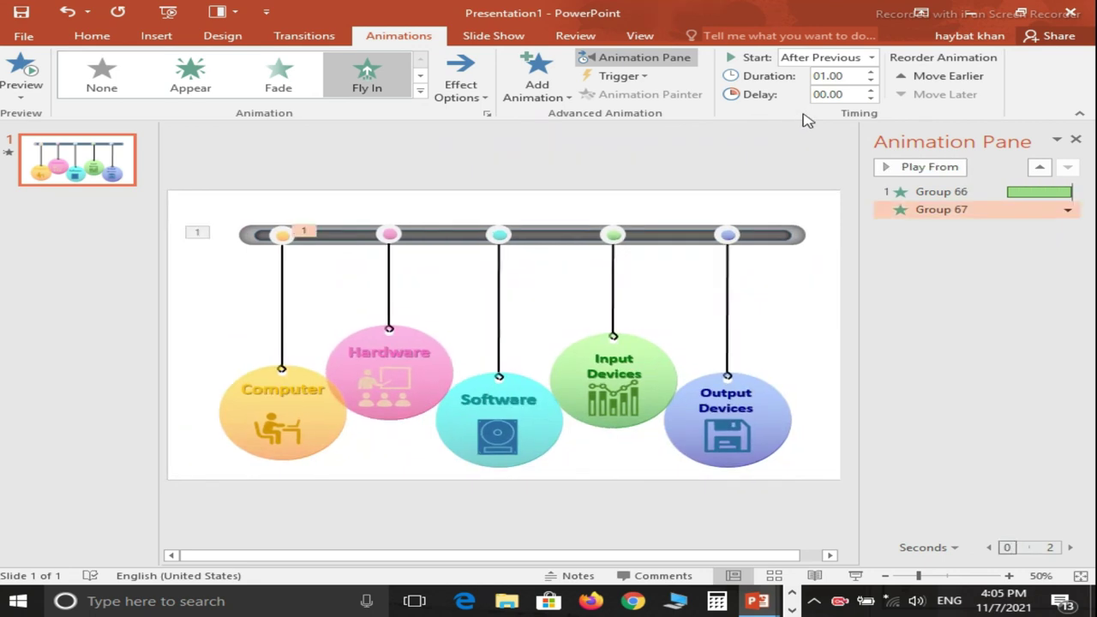
double_click(948, 212)
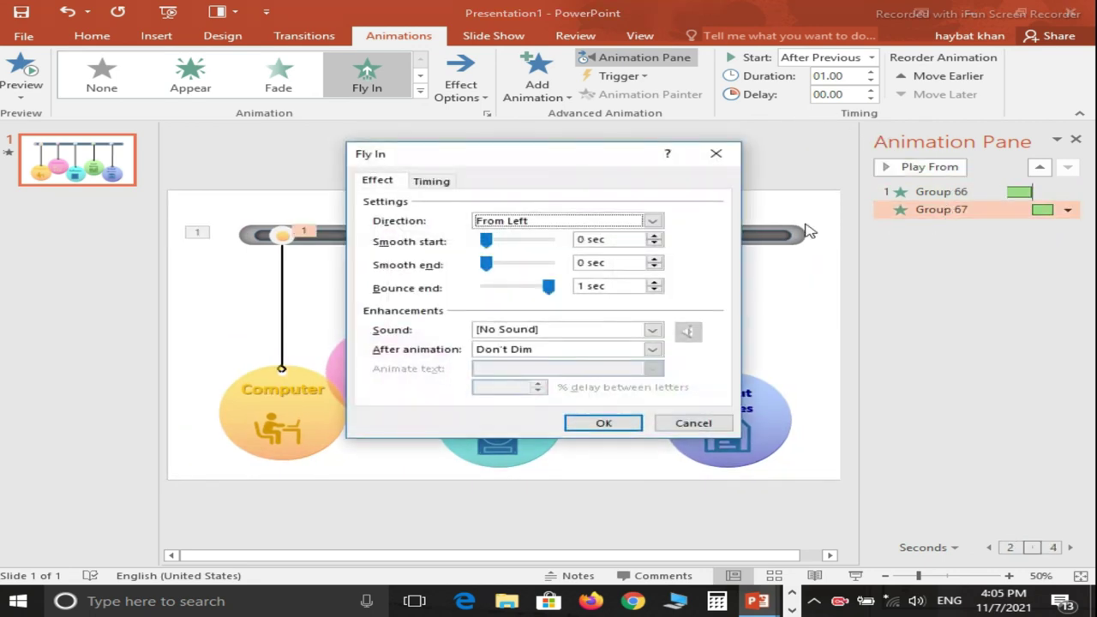
left_click_drag(543, 294, 534, 286)
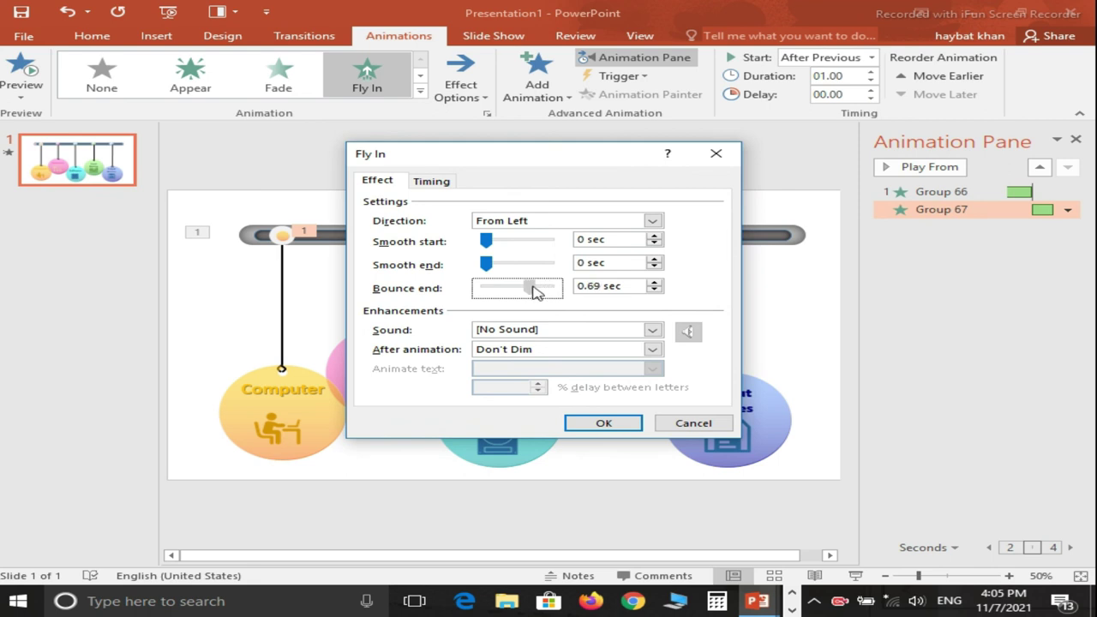
left_click(604, 432)
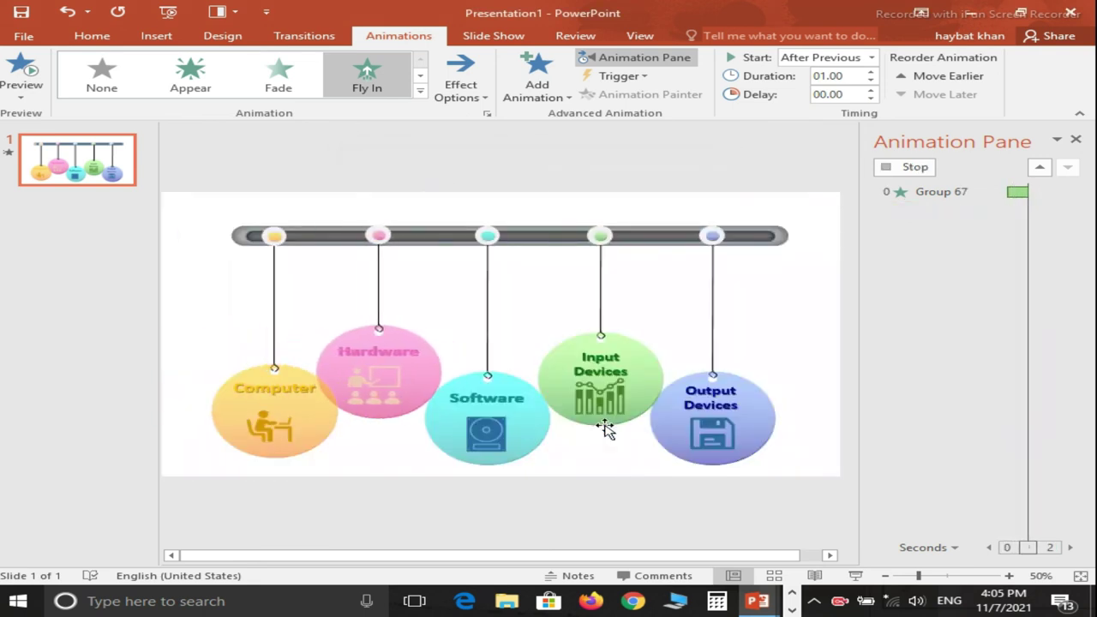
left_click(406, 375)
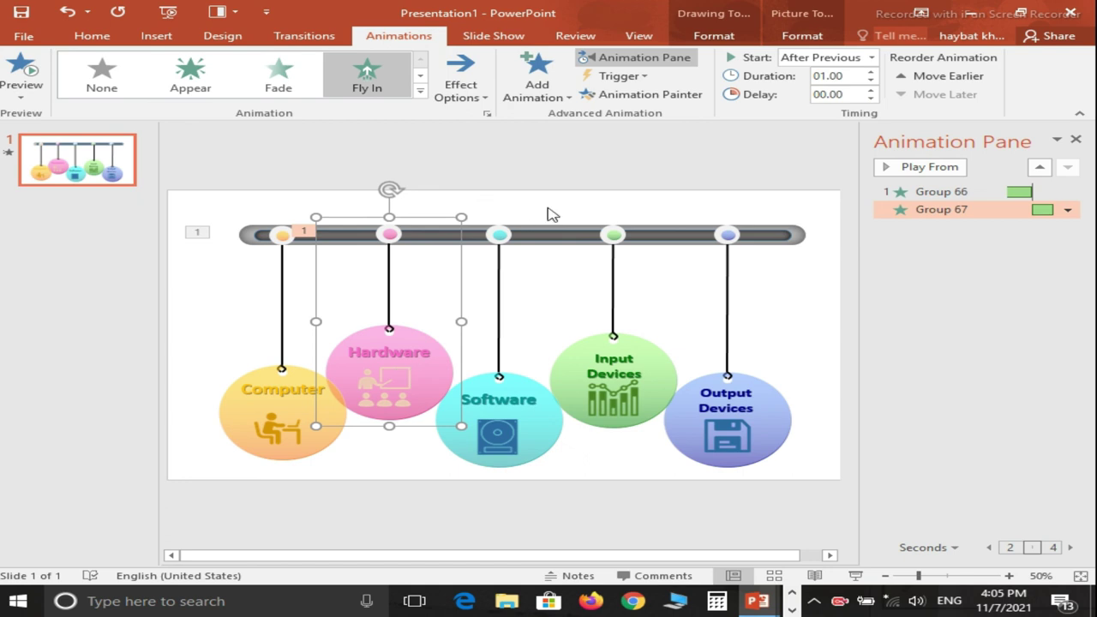
Paint the bouncing Fly In onto Software, Input Devices and Output Devices, with the last two flying in from the right
left_click(662, 96)
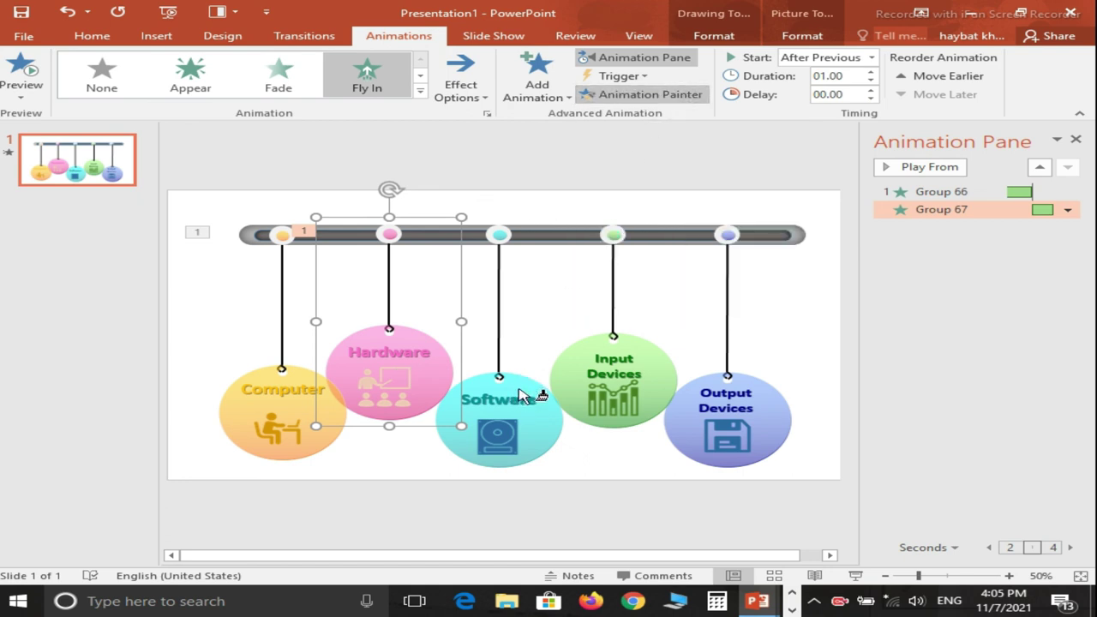
left_click(520, 396)
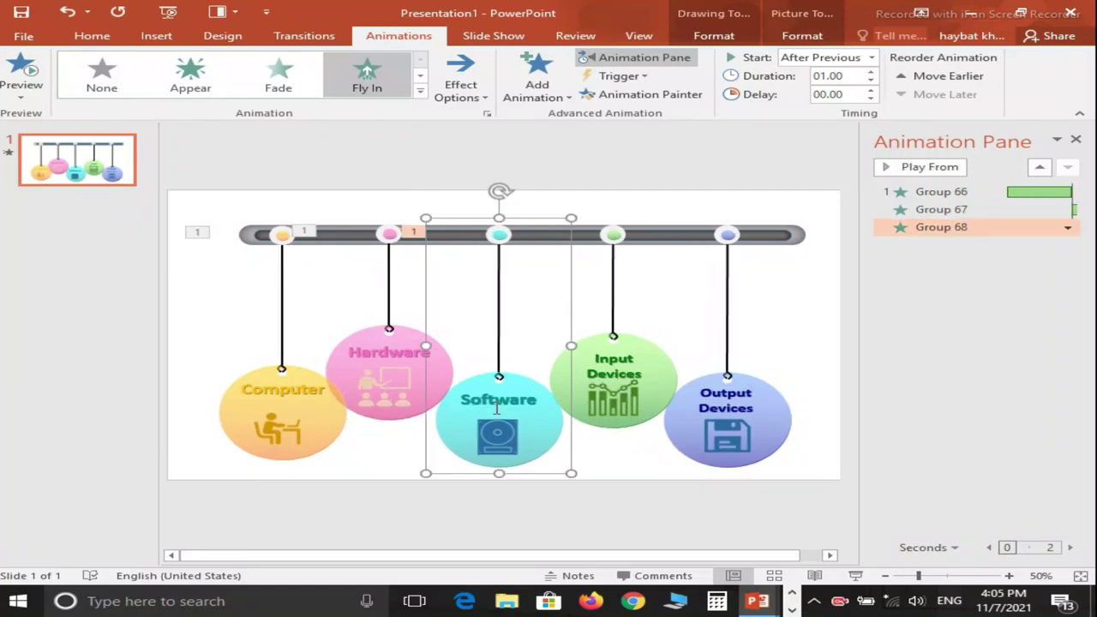
left_click(649, 95)
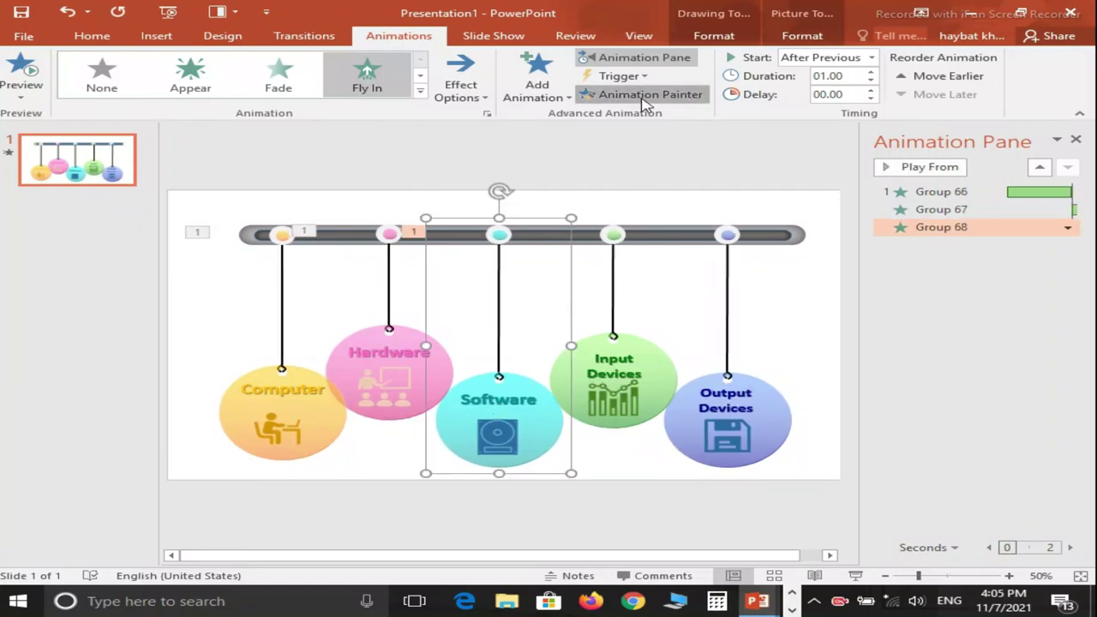
left_click(644, 356)
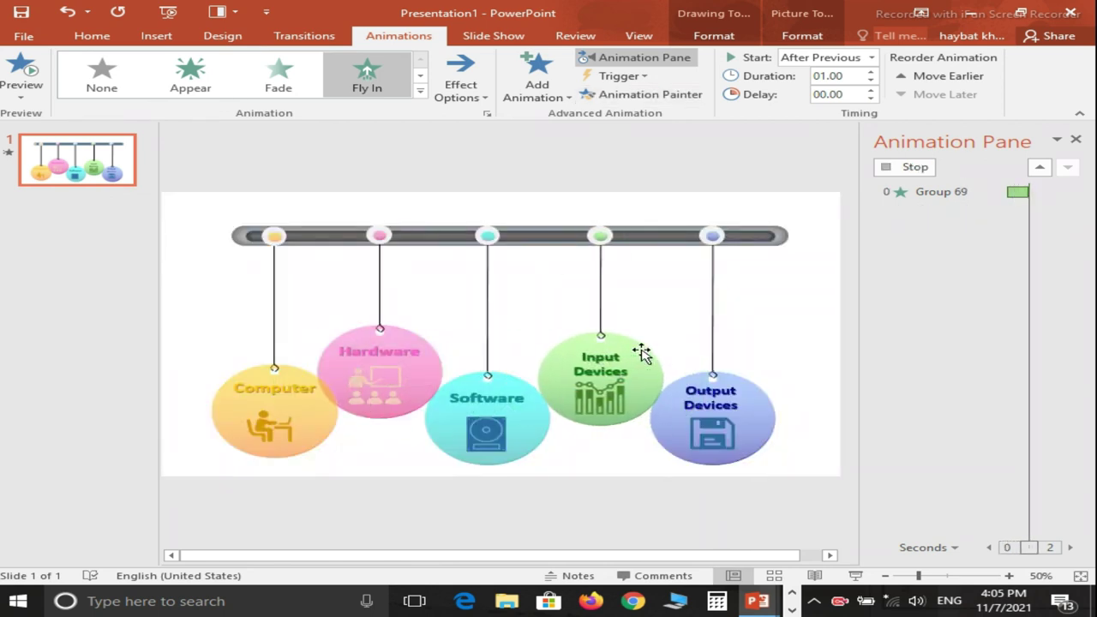
left_click(461, 87)
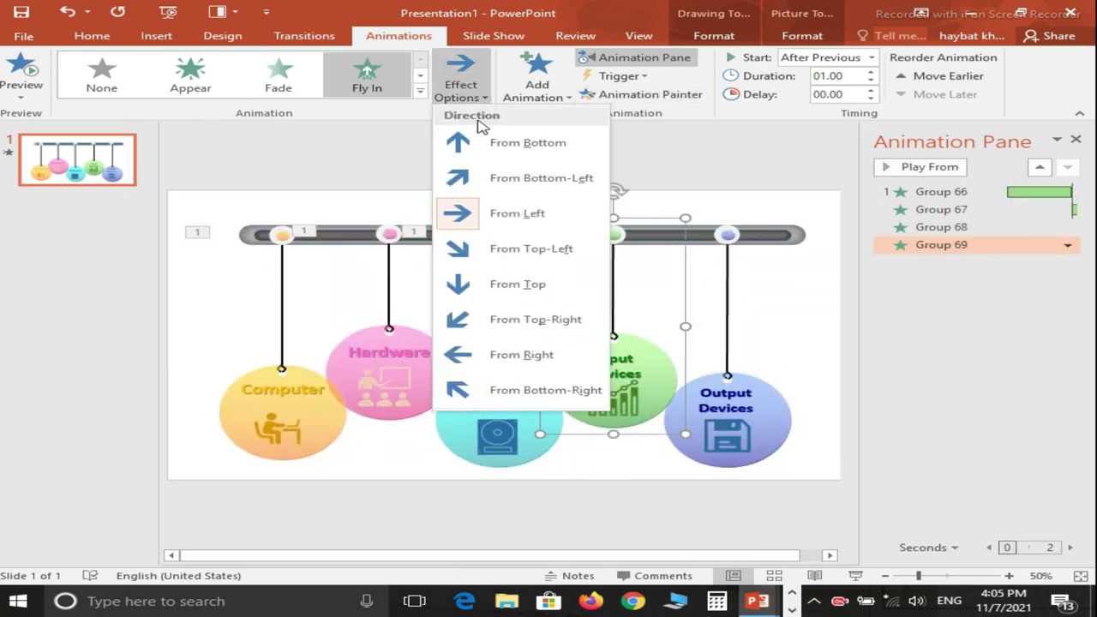
left_click(529, 370)
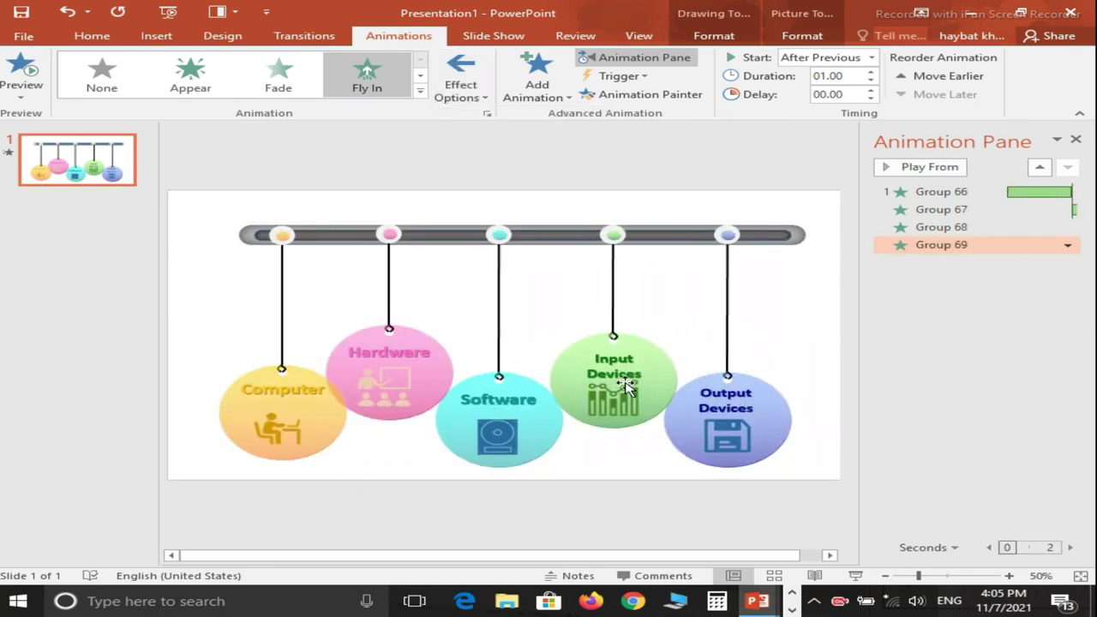
left_click(674, 96)
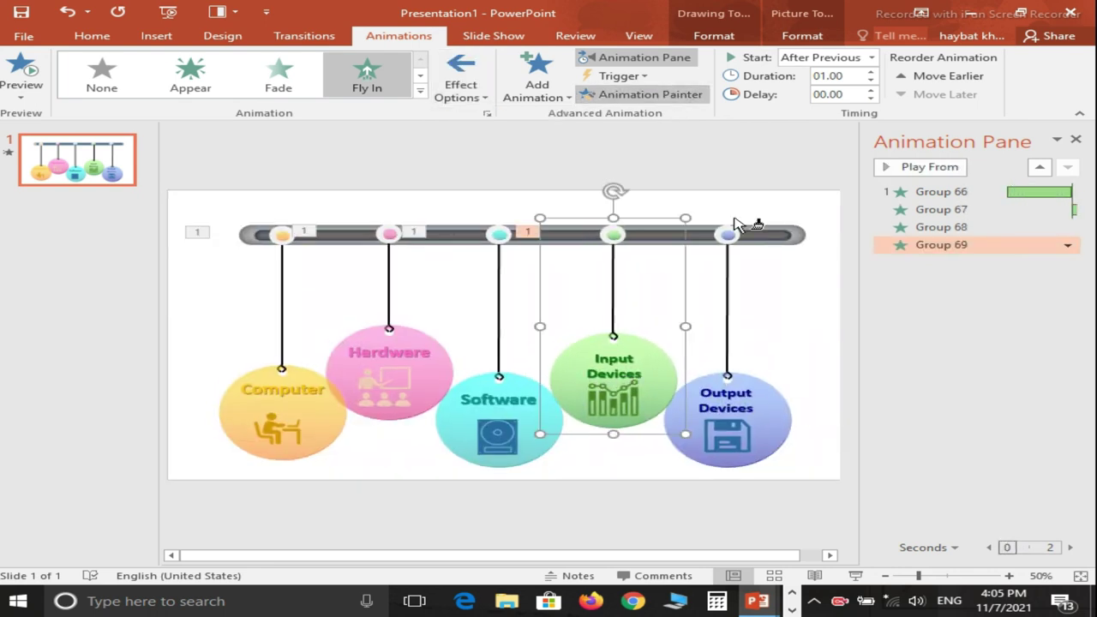
left_click(758, 399)
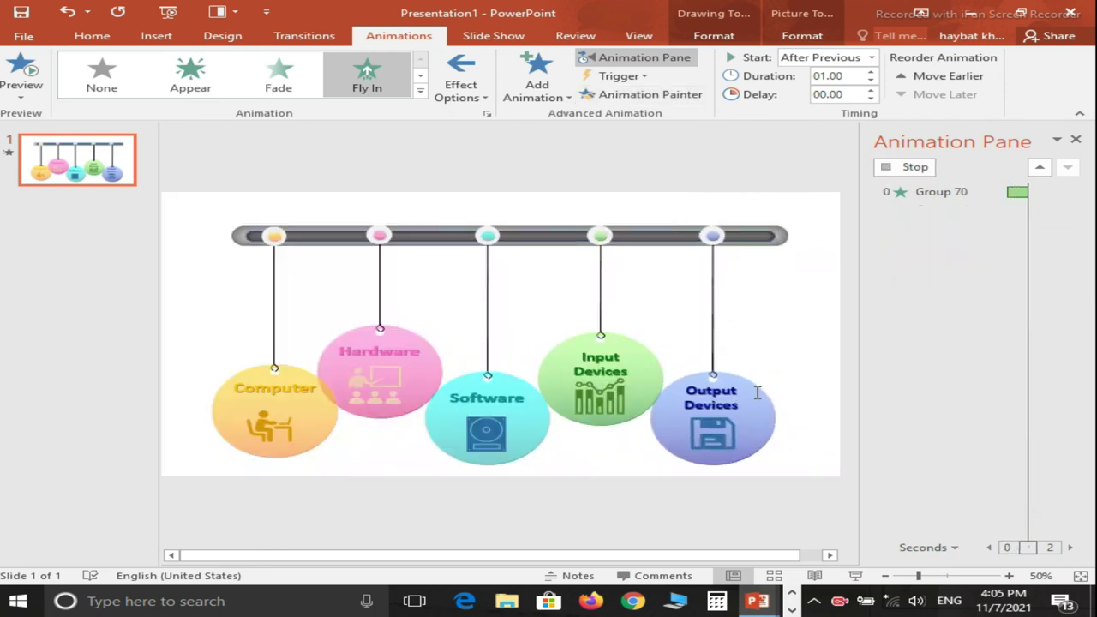